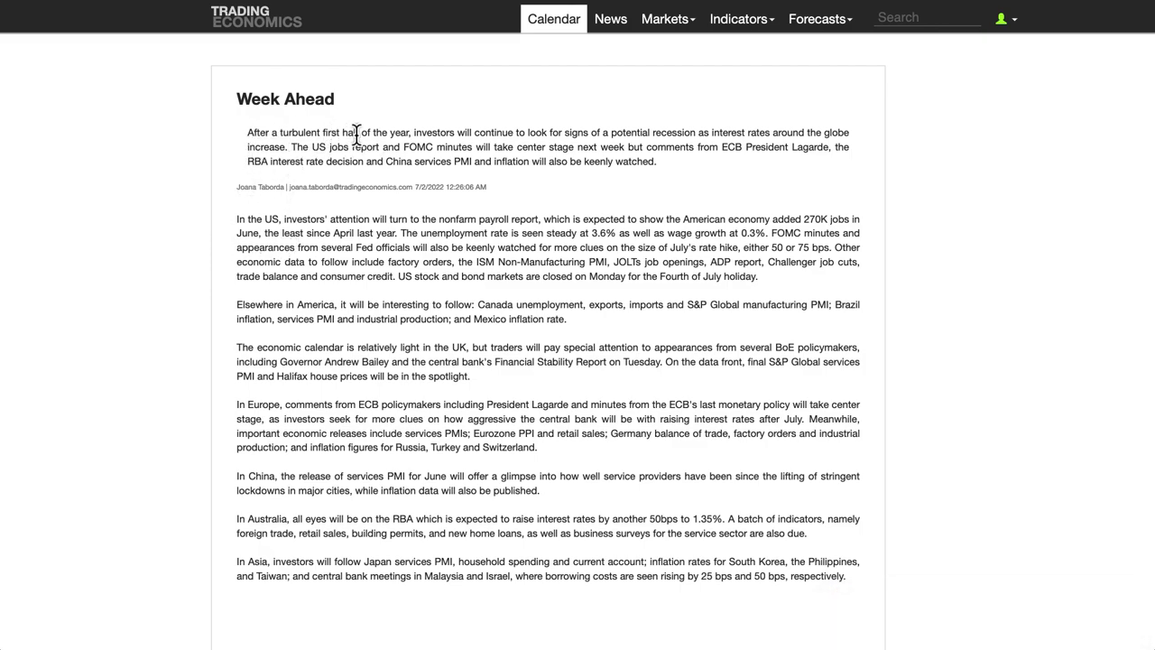
Highlight the Week Ahead summary and the regional outlook paragraphs below it while reading the economic calendar commentary
{"action": "left_click", "coordinate": [439, 133], "text": "shift"}
{"action": "left_click_drag", "start_coordinate": [573, 132], "coordinate": [448, 159]}
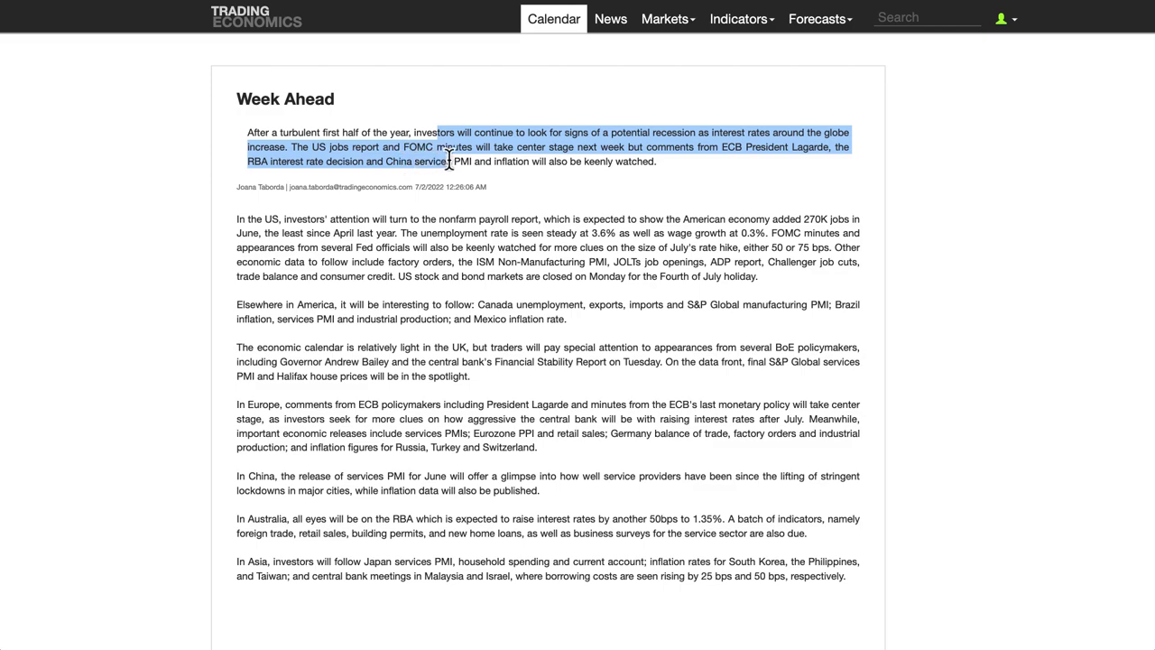
{"action": "left_click_drag", "start_coordinate": [520, 161], "coordinate": [655, 161]}
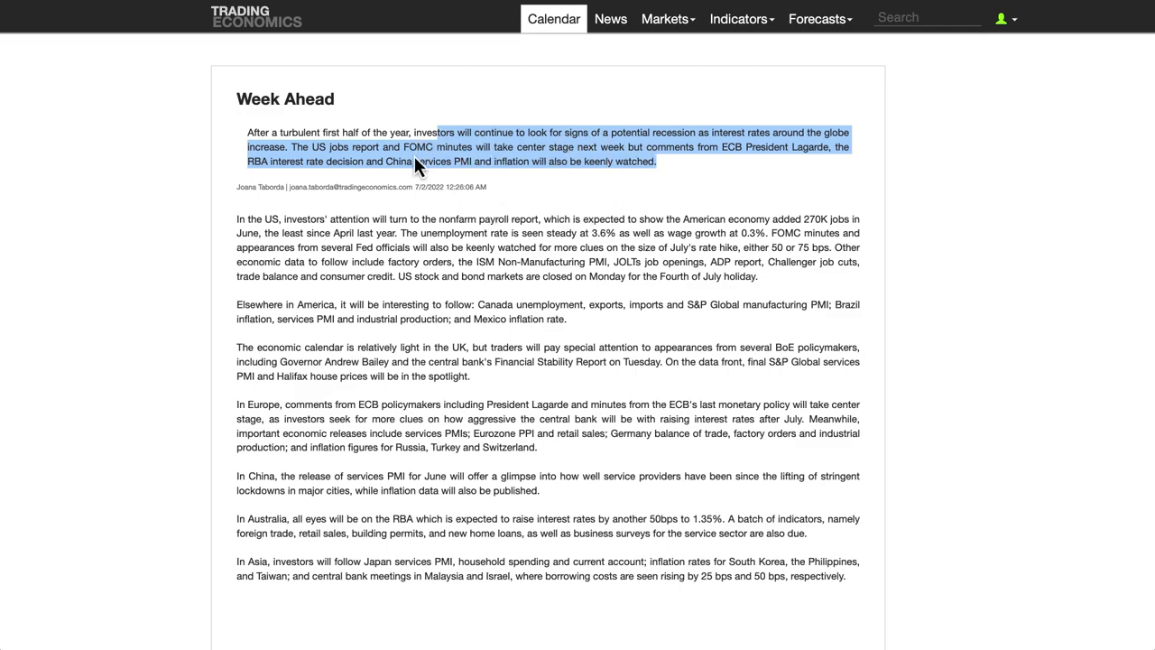
{"action": "left_click", "coordinate": [373, 147]}
{"action": "left_click_drag", "start_coordinate": [248, 135], "coordinate": [669, 171]}
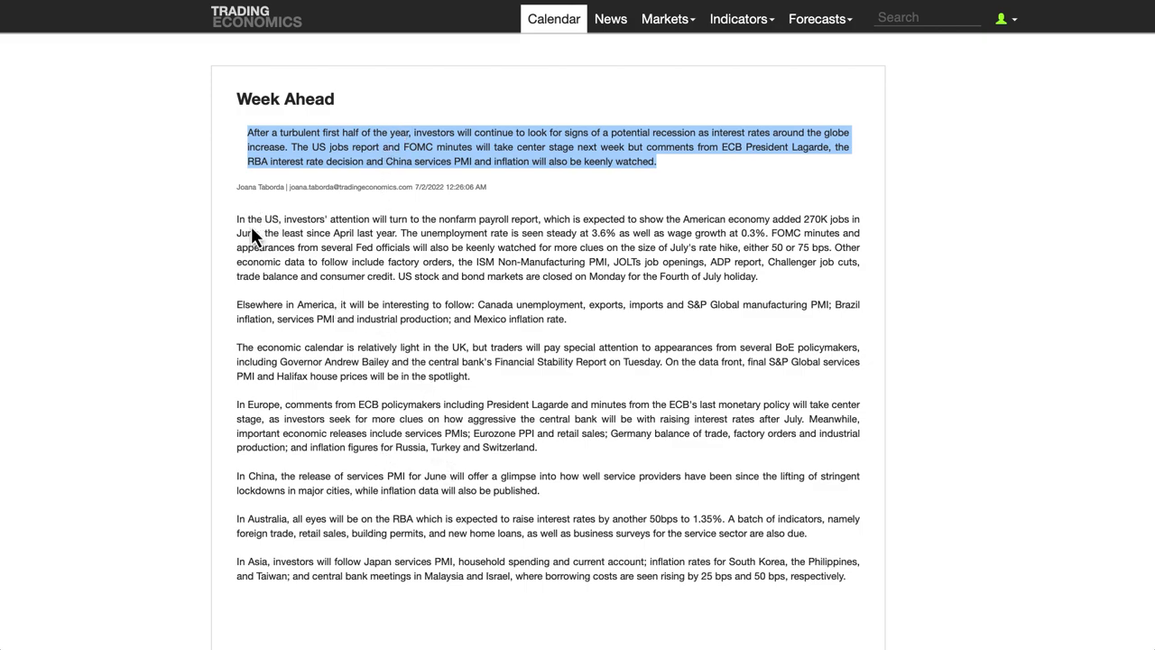
{"action": "left_click_drag", "start_coordinate": [236, 221], "coordinate": [851, 587]}
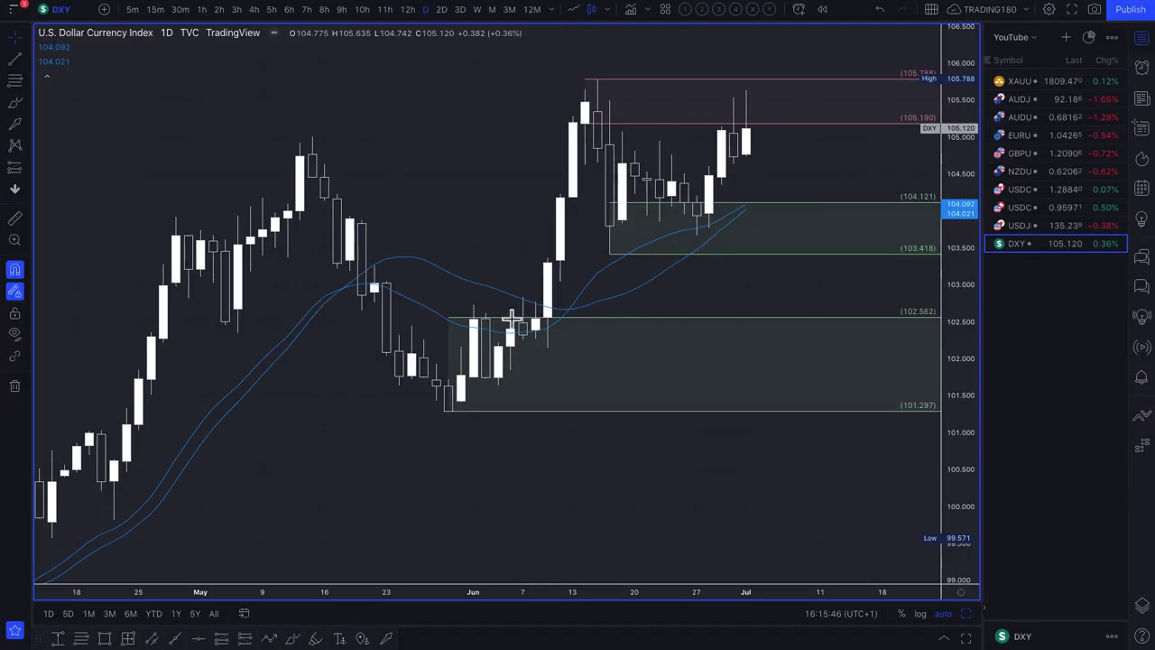
Switch to the TradingView DXY daily chart and examine price around its marked supply and demand zones back to early 2022
{"action": "scroll", "coordinate": [823, 423], "scroll_direction": "up", "scroll_amount": 5}
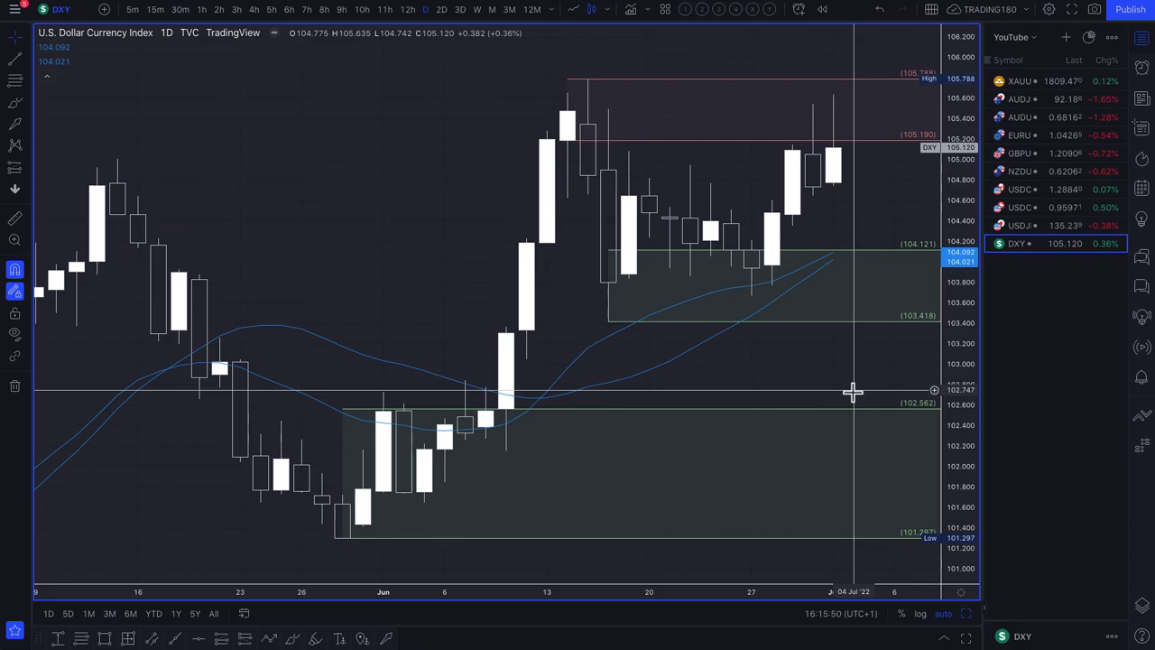
{"action": "scroll", "coordinate": [686, 383], "scroll_direction": "down", "scroll_amount": 4}
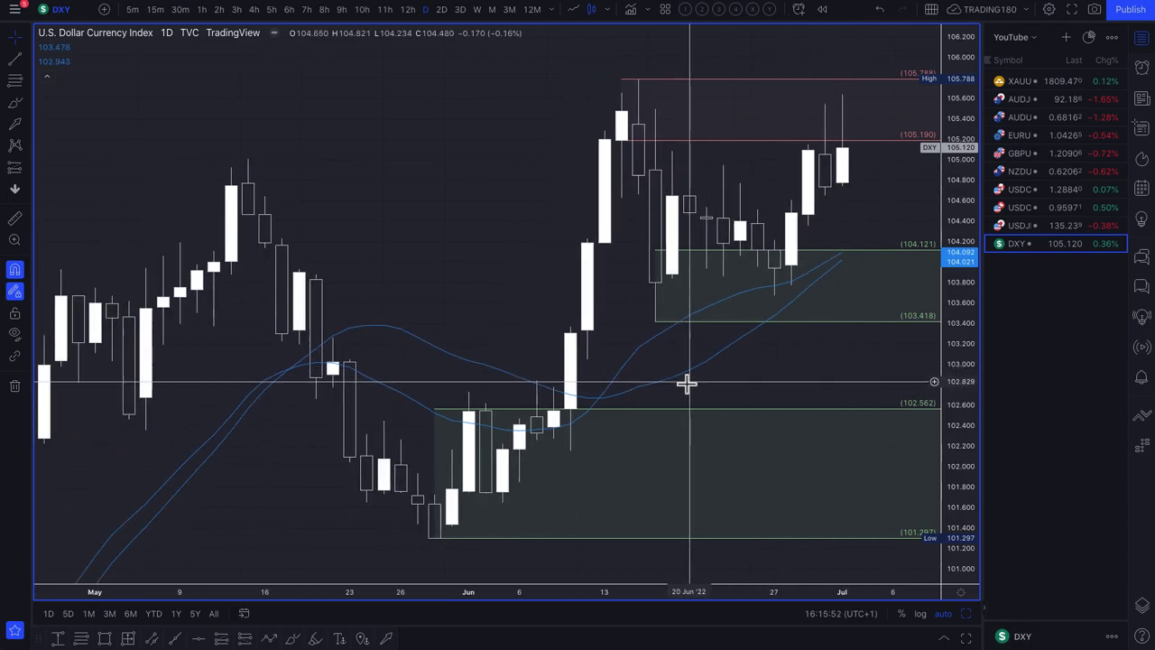
{"action": "scroll", "coordinate": [686, 383], "scroll_direction": "down", "scroll_amount": 3}
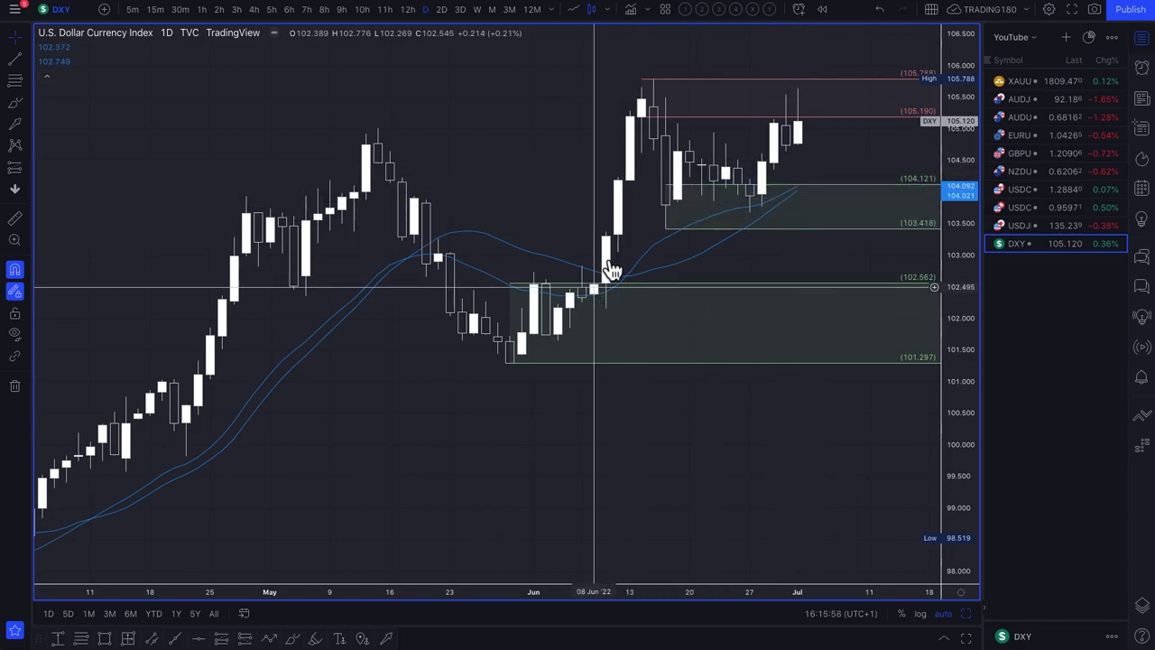
{"action": "scroll", "coordinate": [807, 208], "scroll_direction": "down", "scroll_amount": 3}
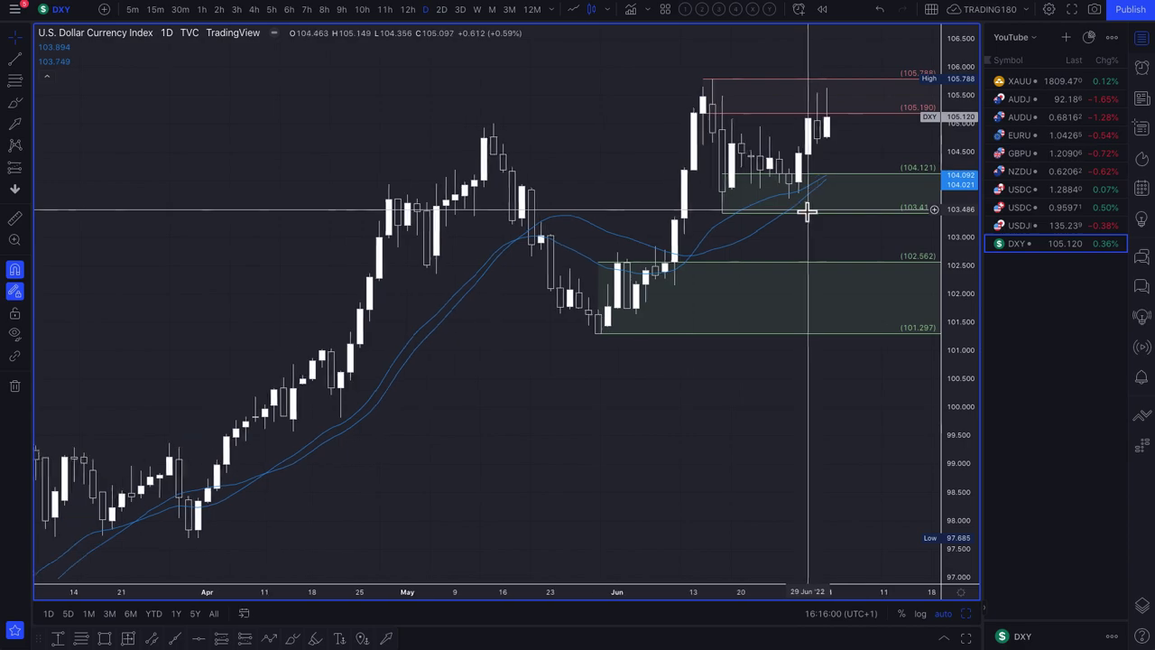
{"action": "scroll", "coordinate": [807, 208], "scroll_direction": "down", "scroll_amount": 5}
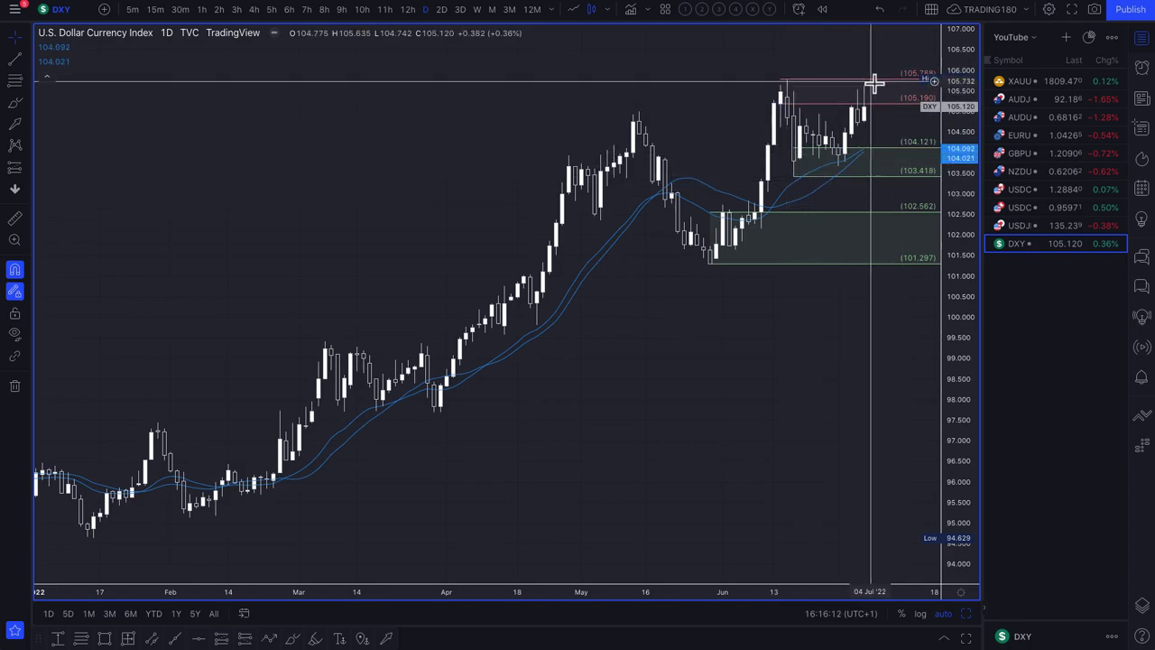
{"action": "left_click_drag", "start_coordinate": [916, 175], "coordinate": [838, 123]}
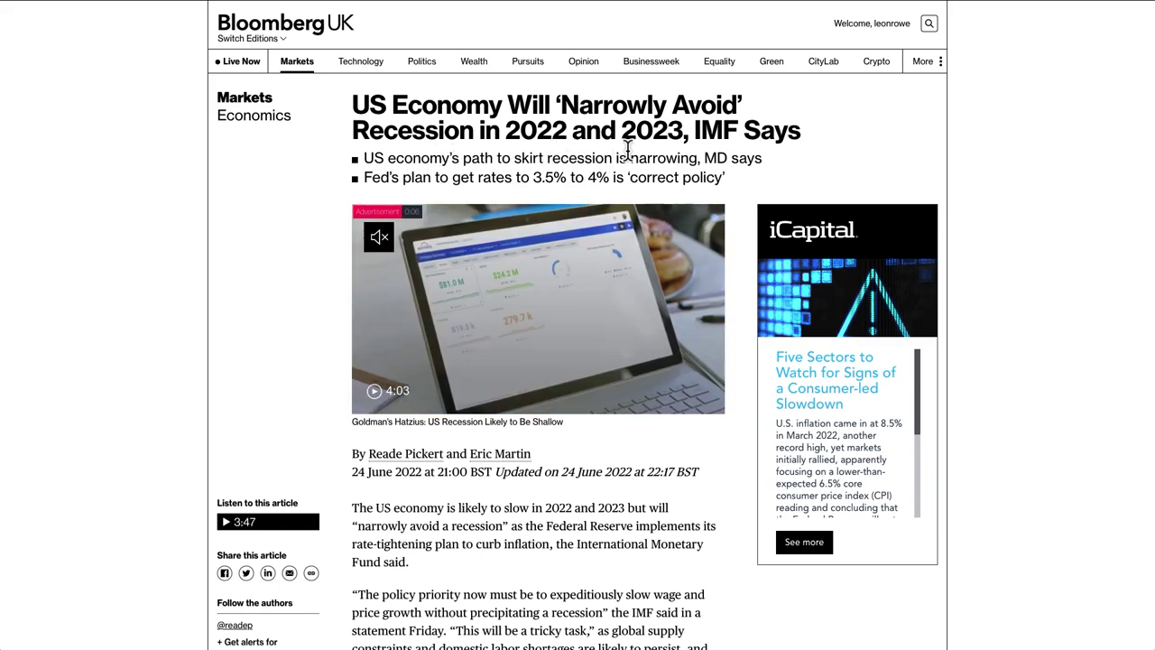
In Bloomberg's IMF recession article, highlight the bullet on the Fed's rate plan and the first two body paragraphs while reading
{"action": "left_click_drag", "start_coordinate": [391, 179], "coordinate": [734, 179]}
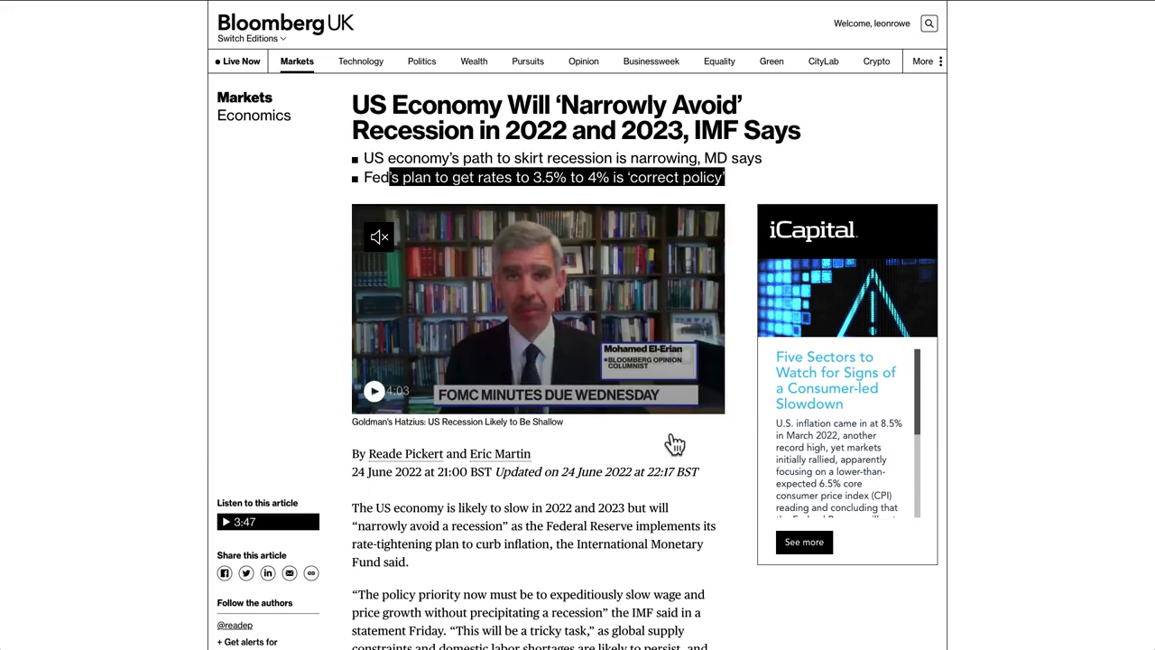
{"action": "scroll", "coordinate": [675, 444], "scroll_direction": "down", "scroll_amount": 4}
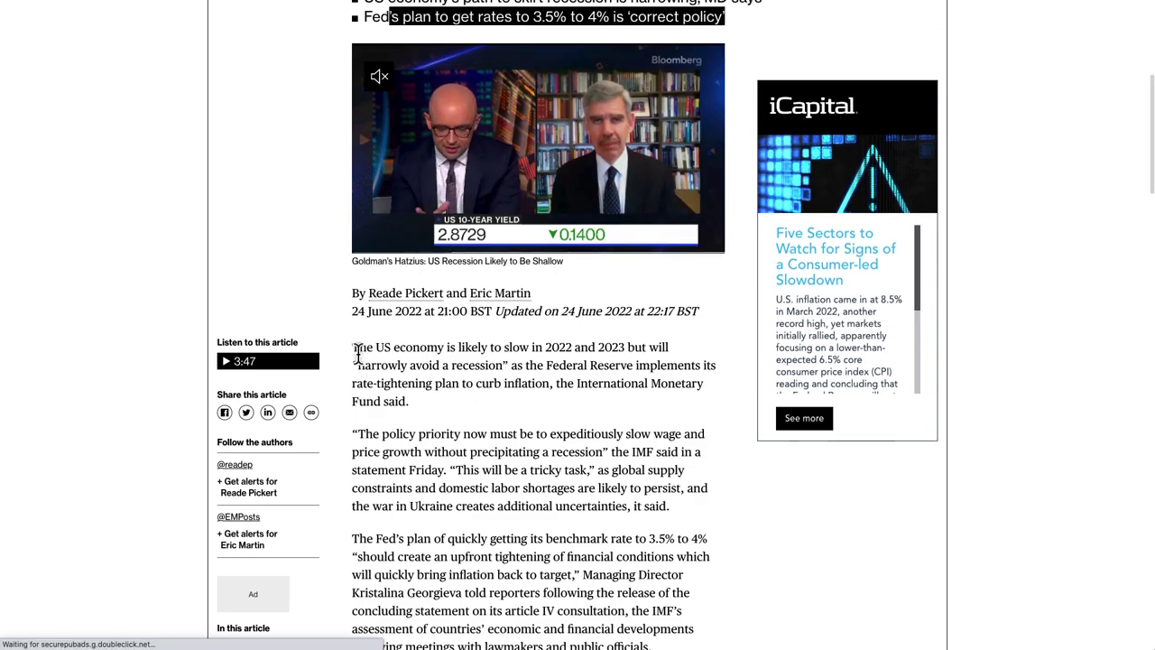
{"action": "left_click_drag", "start_coordinate": [357, 352], "coordinate": [431, 452]}
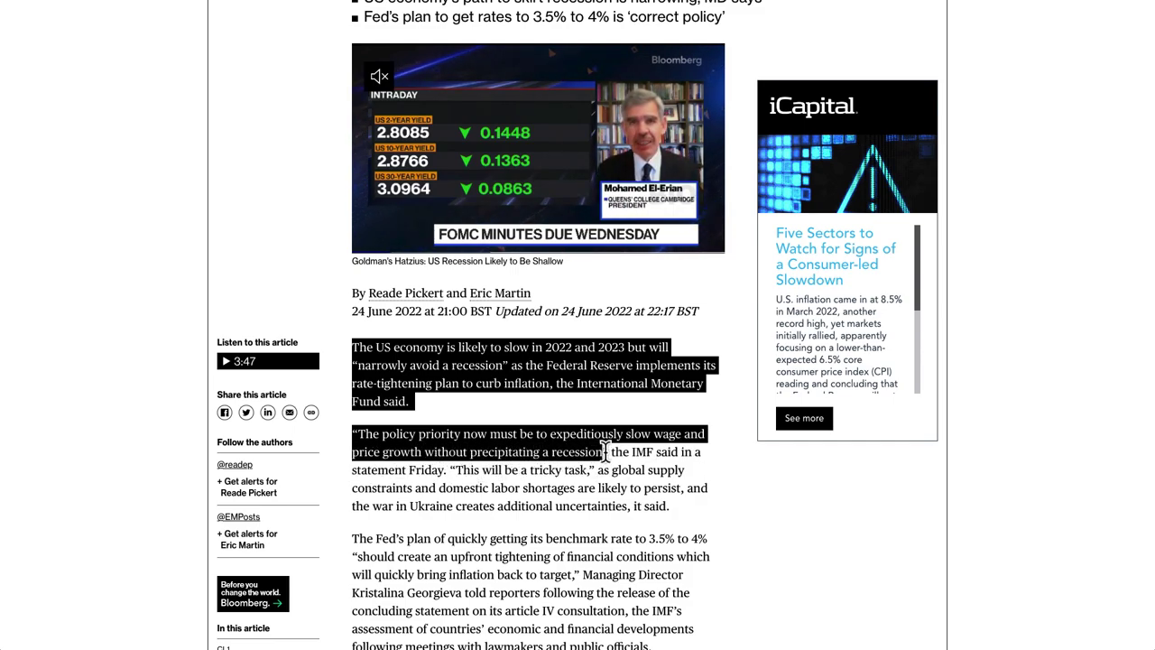
{"action": "mouse_move", "coordinate": [471, 476]}
{"action": "left_mouse_down"}
{"action": "mouse_move", "coordinate": [436, 487]}
{"action": "mouse_move", "coordinate": [458, 476]}
{"action": "left_mouse_up"}
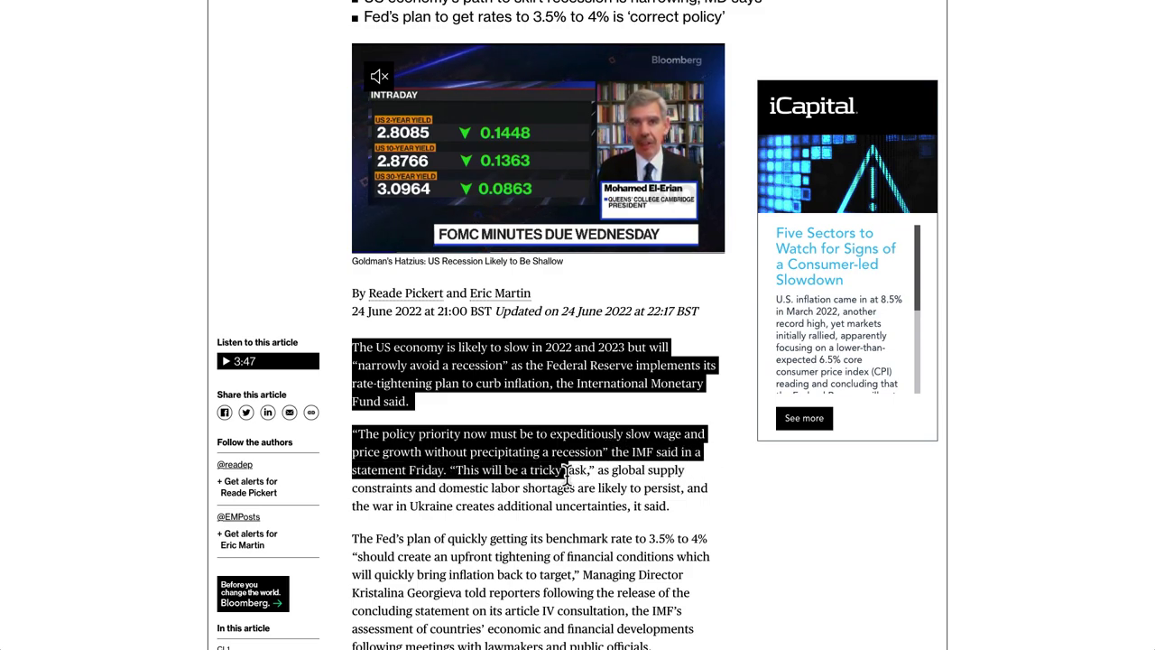
{"action": "left_click_drag", "start_coordinate": [685, 488], "coordinate": [476, 495]}
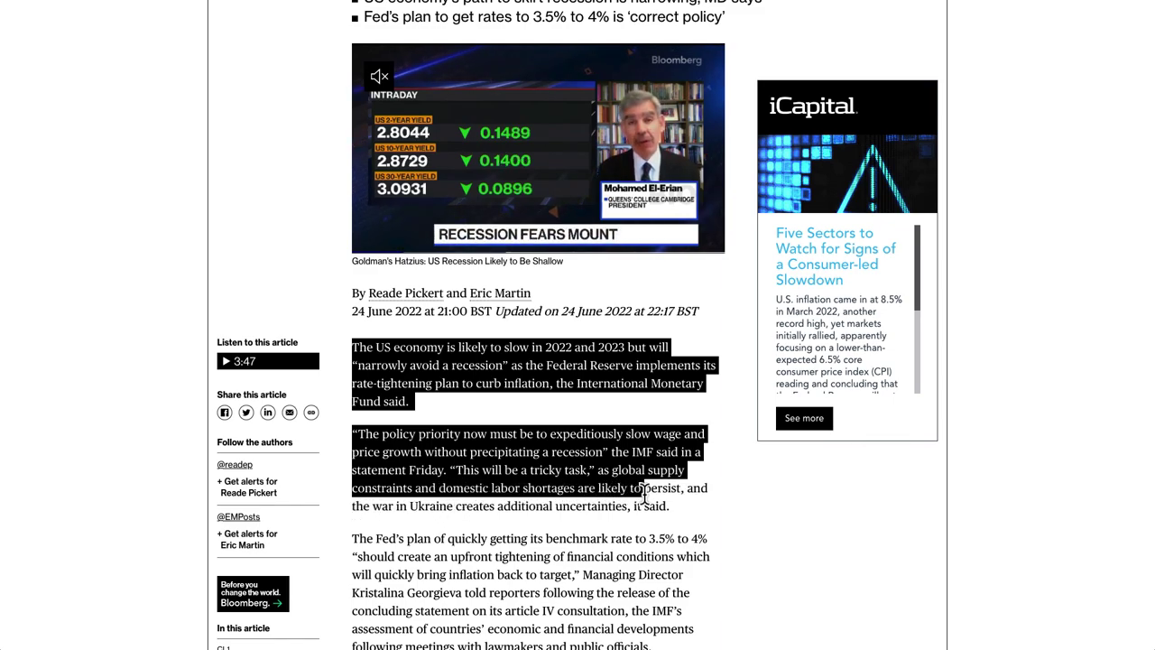
{"action": "left_click_drag", "start_coordinate": [697, 495], "coordinate": [623, 512]}
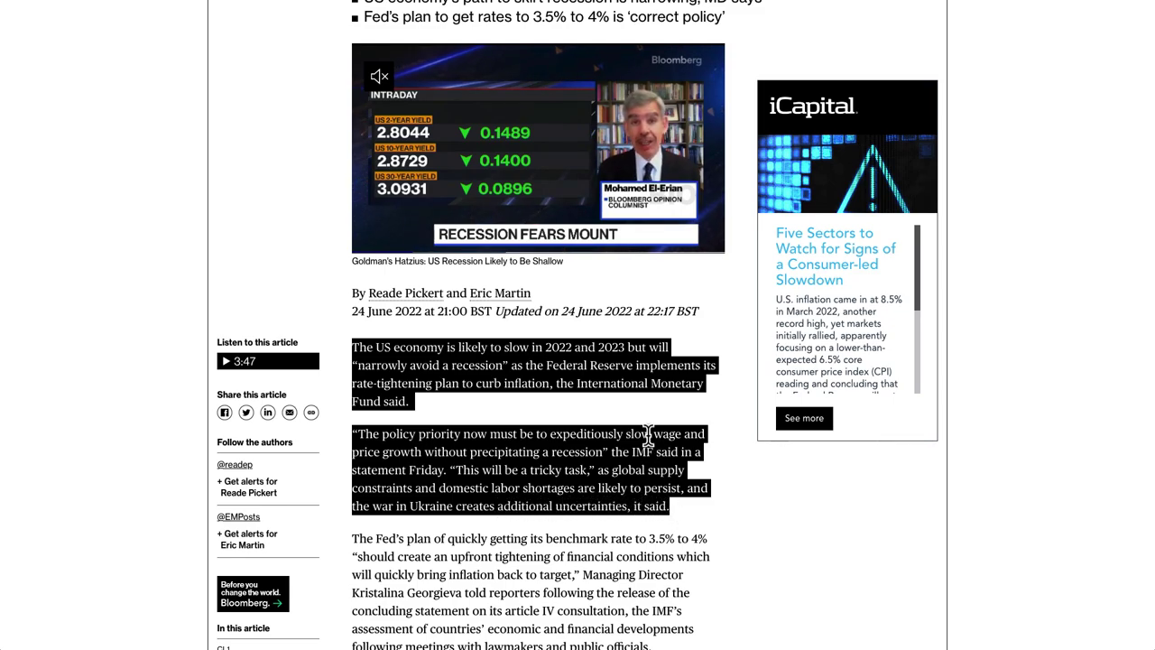
{"action": "scroll", "coordinate": [686, 425], "scroll_direction": "up", "scroll_amount": 1}
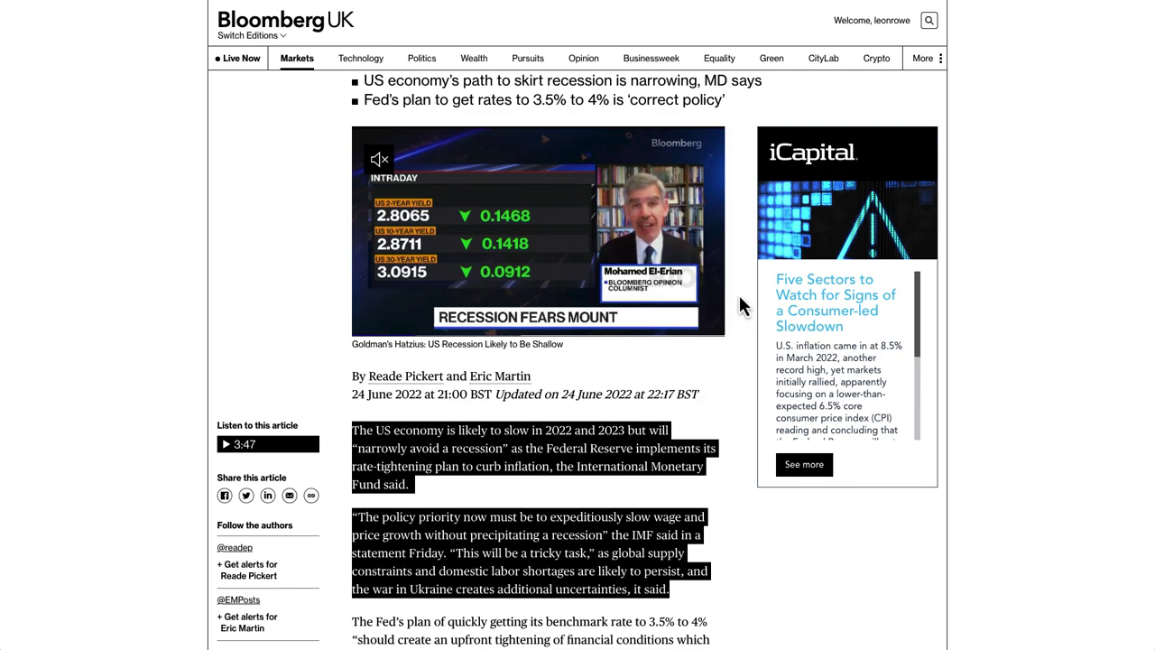
{"action": "scroll", "coordinate": [736, 135], "scroll_direction": "up", "scroll_amount": 1}
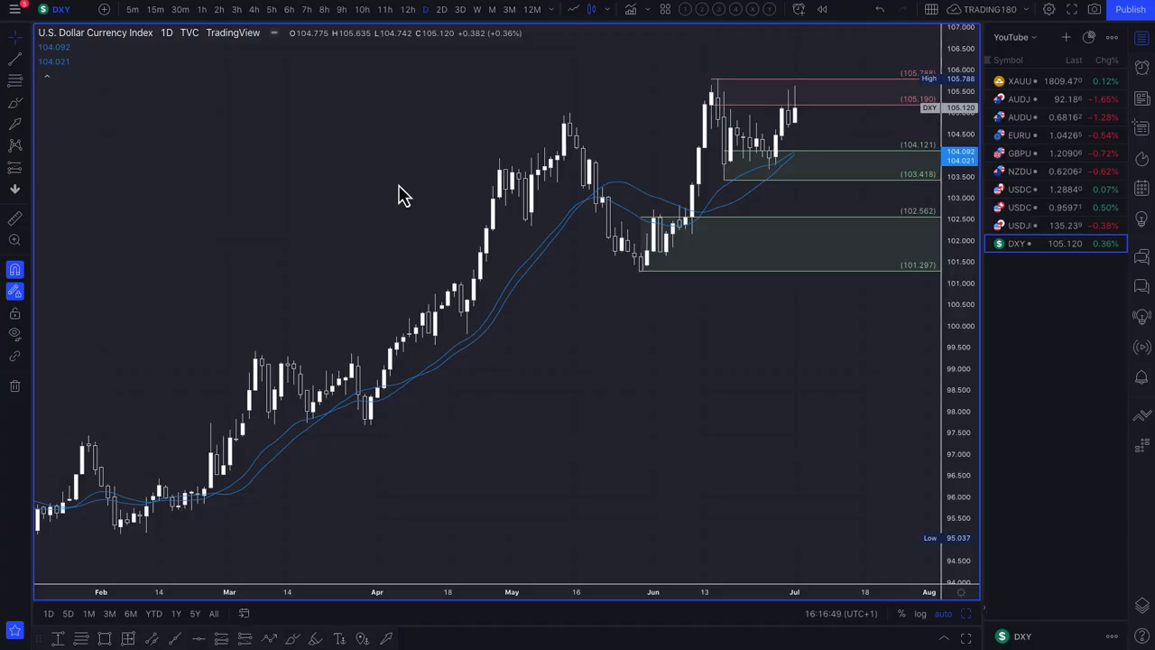
On the DXY daily chart, draw an upward arrow from about 103.57 in the 103.418–104.121 zone to just above the 105.190 level
{"action": "scroll", "coordinate": [322, 457], "scroll_direction": "down", "scroll_amount": 3}
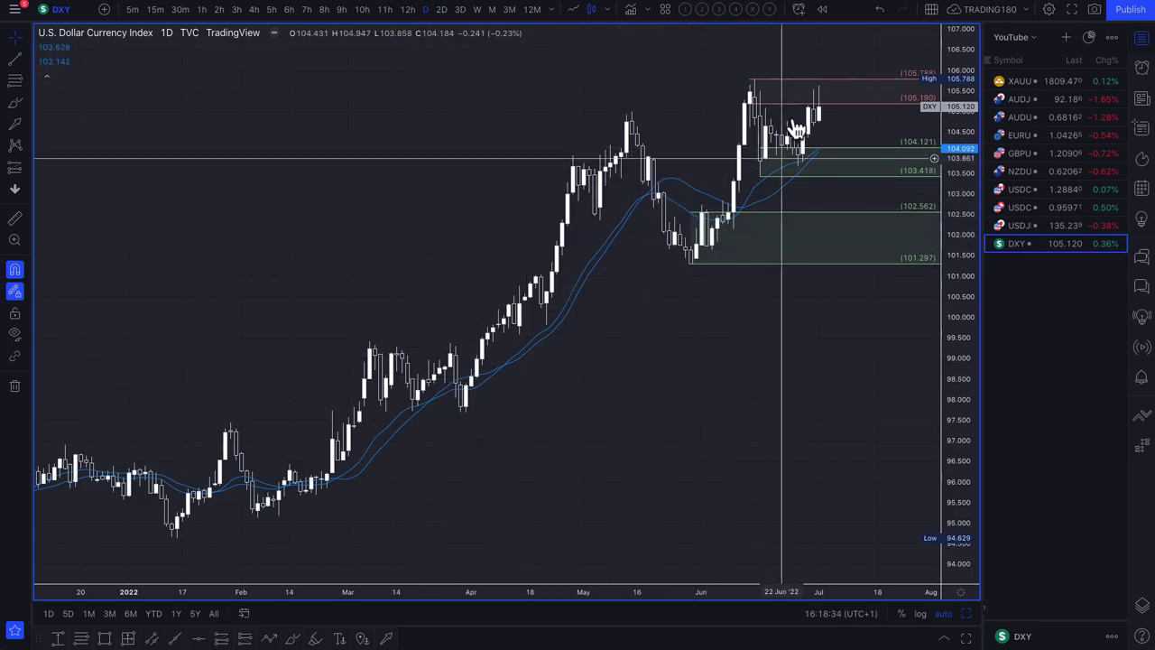
{"action": "scroll", "coordinate": [591, 238], "scroll_direction": "down", "scroll_amount": 3}
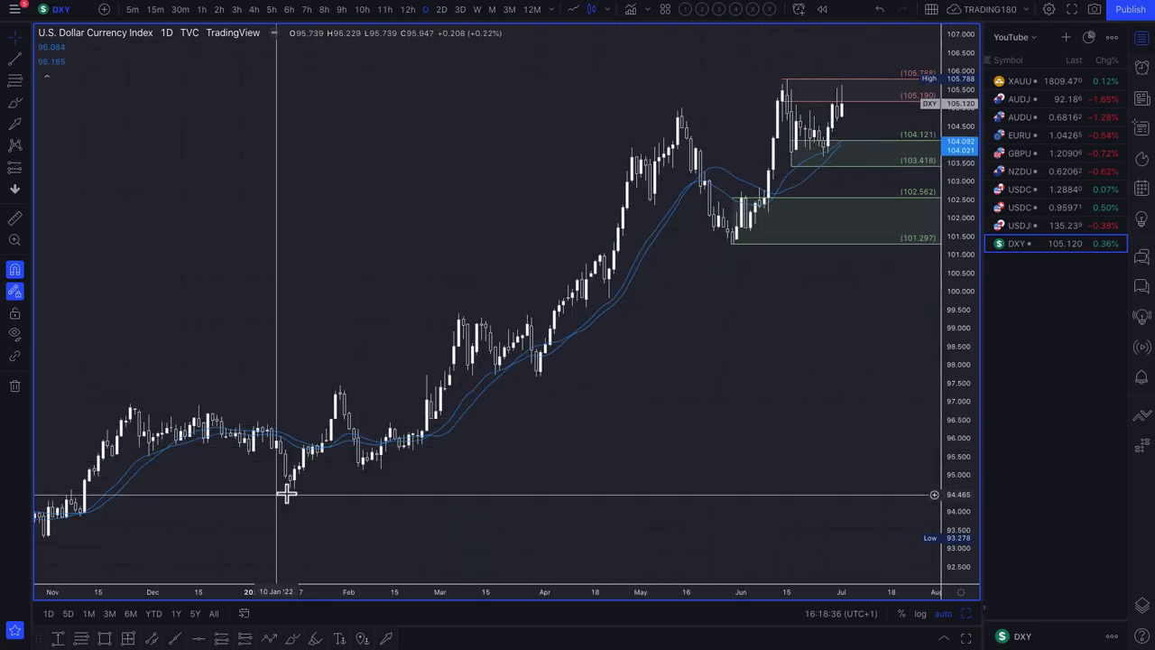
{"action": "scroll", "coordinate": [813, 122], "scroll_direction": "up", "scroll_amount": 2}
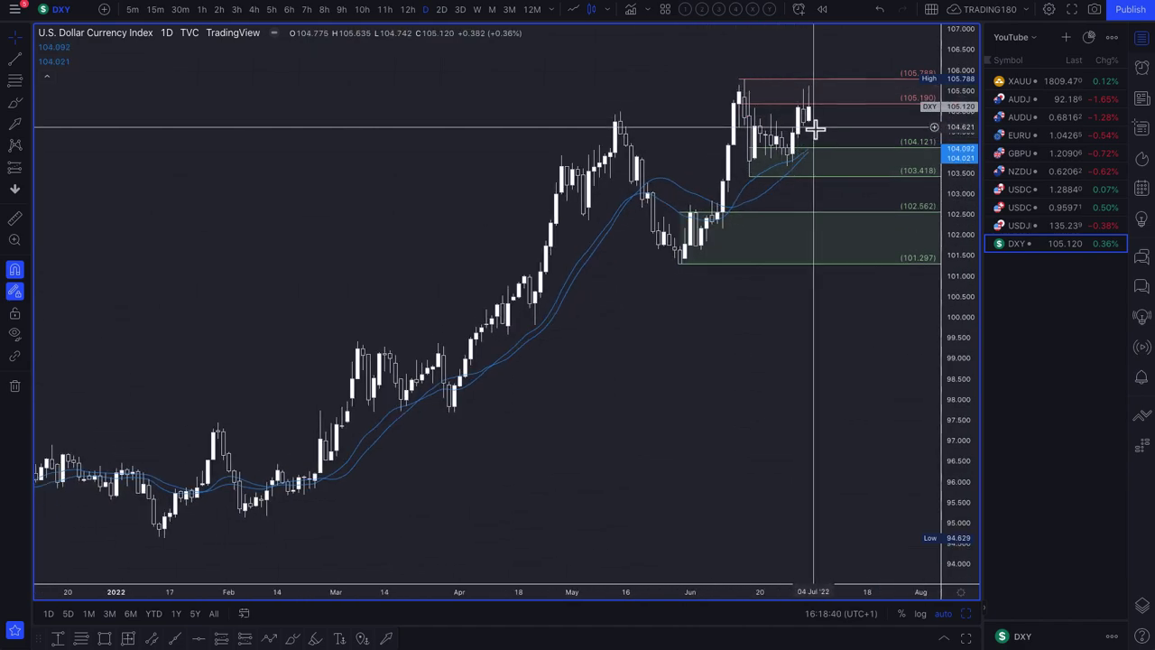
{"action": "scroll", "coordinate": [813, 128], "scroll_direction": "up", "scroll_amount": 1}
{"action": "scroll", "coordinate": [815, 127], "scroll_direction": "up", "scroll_amount": 1}
{"action": "left_click_drag", "start_coordinate": [813, 113], "coordinate": [756, 118]}
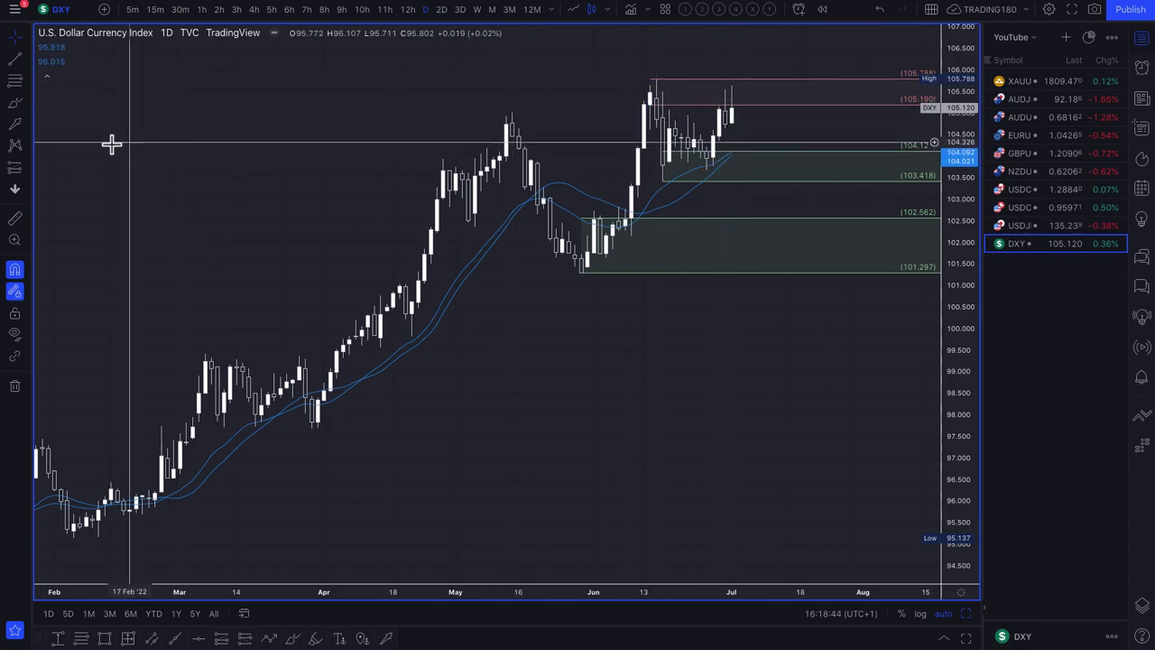
{"action": "left_click", "coordinate": [16, 125]}
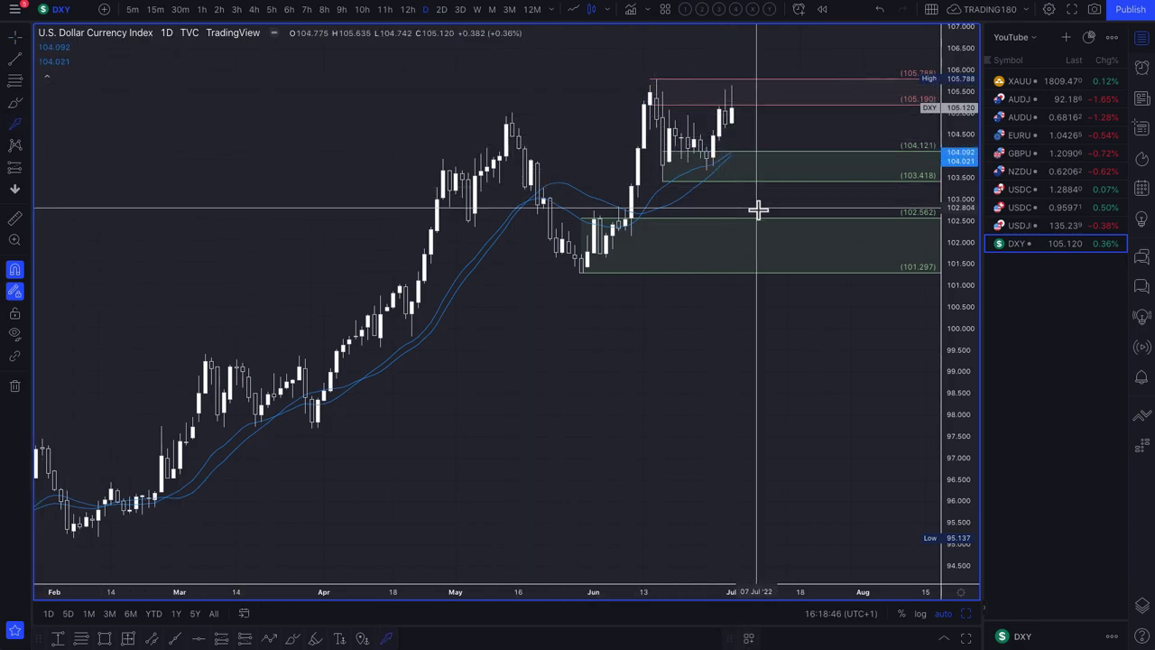
{"action": "left_click", "coordinate": [769, 174]}
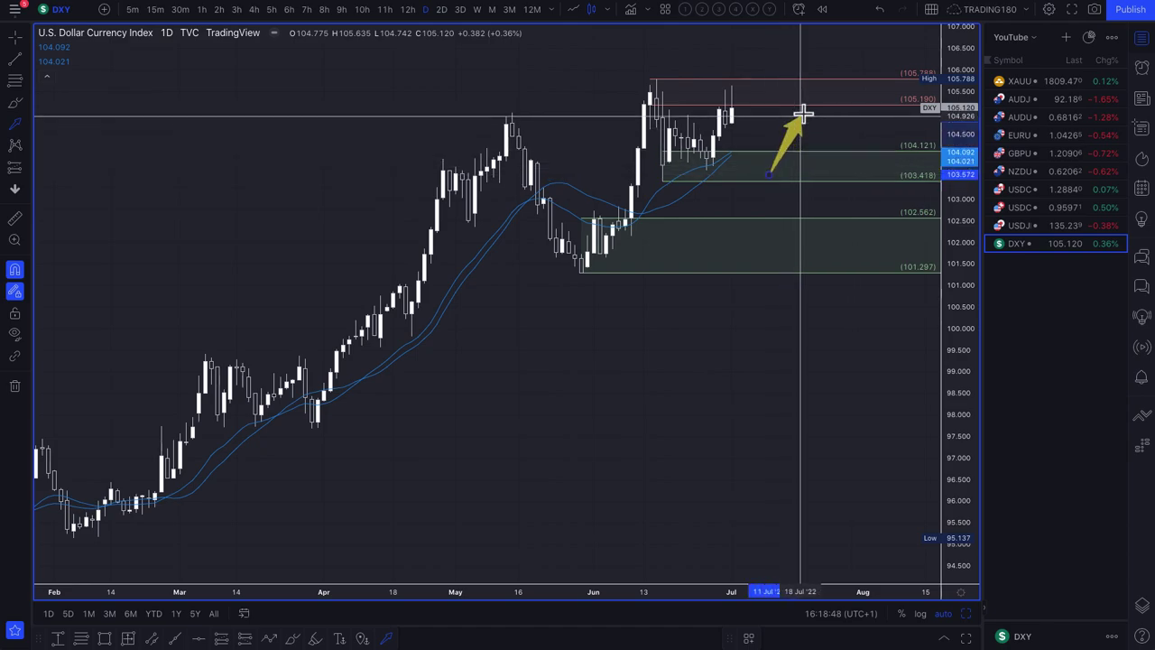
{"action": "left_click", "coordinate": [806, 99]}
Draw a second upward arrow from about 101.59 on 13 July to 103.59 on 22 July, and deselect it
{"action": "left_click", "coordinate": [782, 261]}
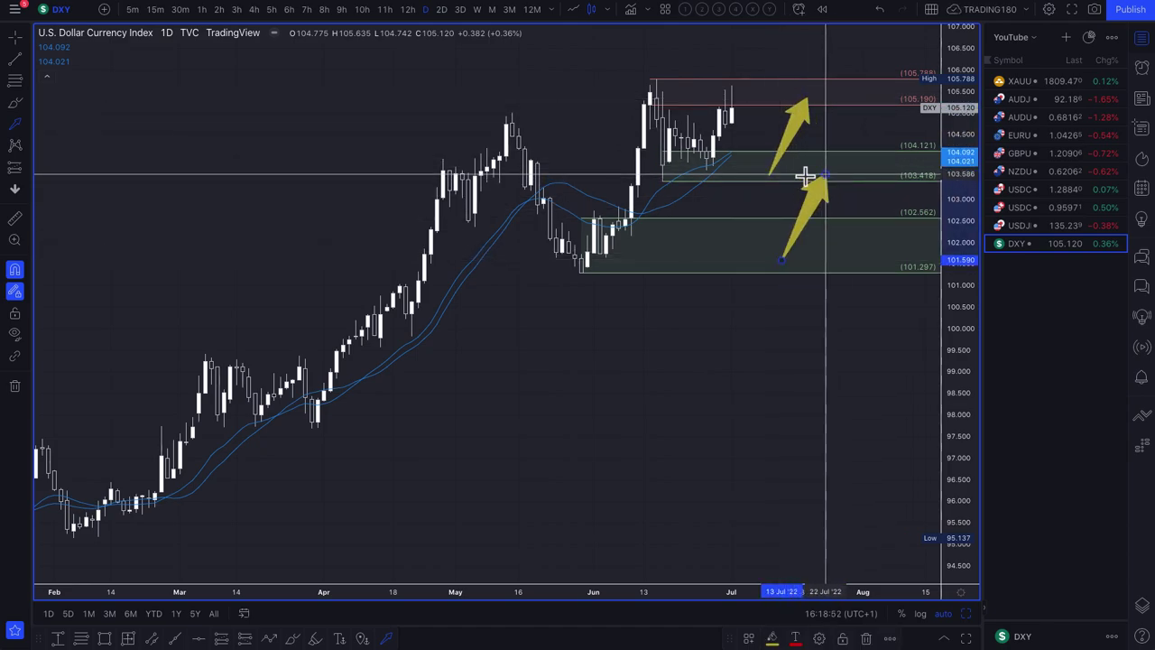
{"action": "left_click", "coordinate": [824, 175]}
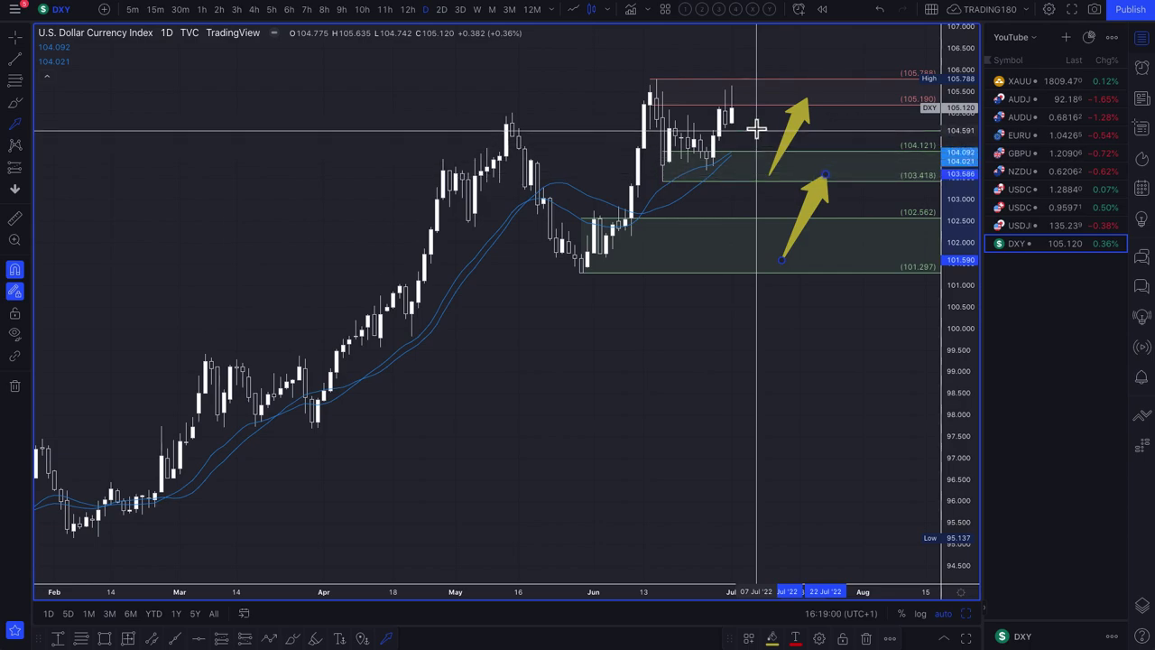
{"action": "scroll", "coordinate": [737, 93], "scroll_direction": "up", "scroll_amount": 5}
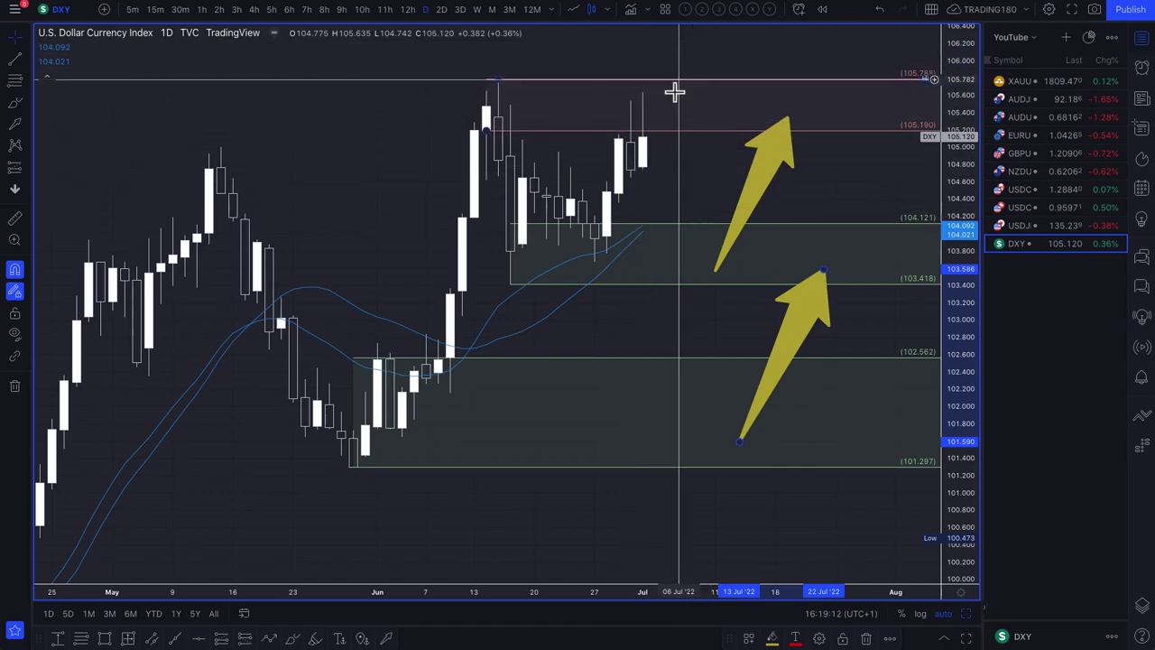
{"action": "scroll", "coordinate": [704, 118], "scroll_direction": "down", "scroll_amount": 3}
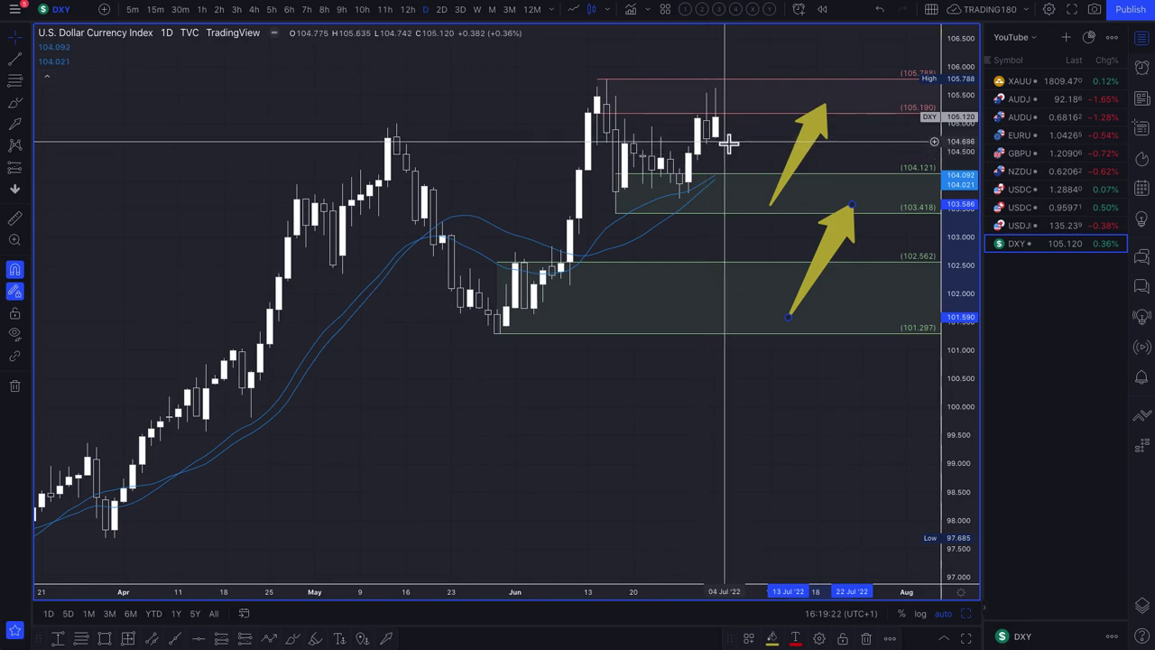
{"action": "left_click", "coordinate": [805, 57]}
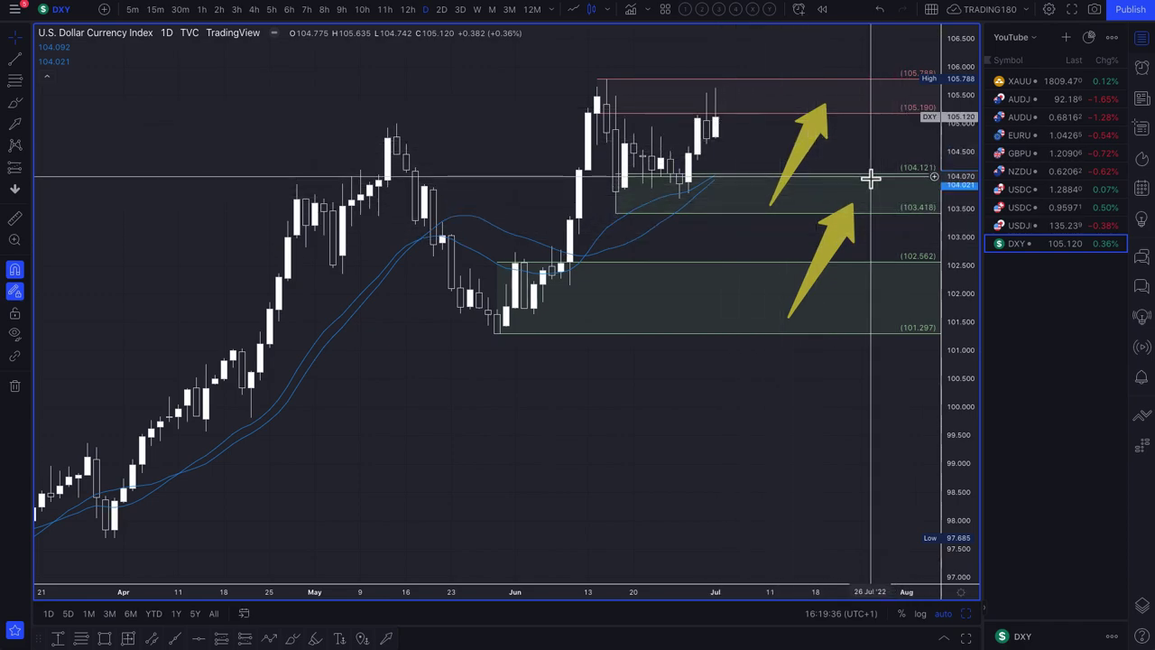
Open the USDJPY daily chart and mark a demand zone from 136.226 to 134.265 starting at the 23 June 2022 candle
{"action": "left_click", "coordinate": [1040, 229]}
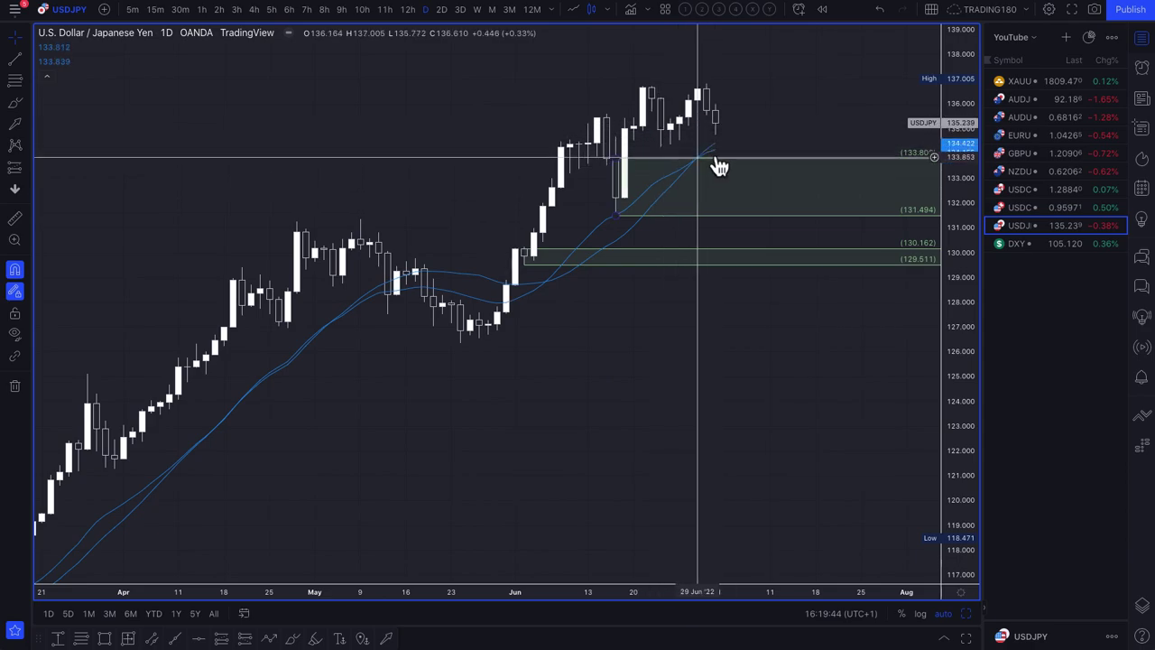
{"action": "scroll", "coordinate": [712, 164], "scroll_direction": "up", "scroll_amount": 2}
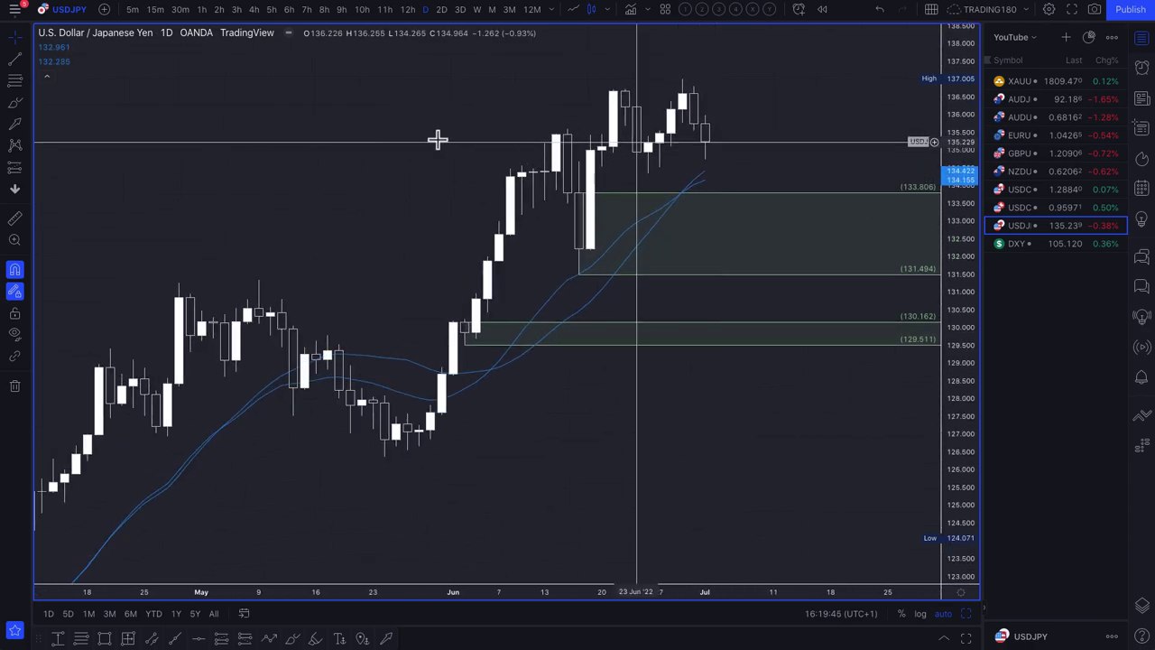
{"action": "left_click", "coordinate": [16, 81]}
{"action": "left_click", "coordinate": [636, 113]}
{"action": "left_click", "coordinate": [639, 177]}
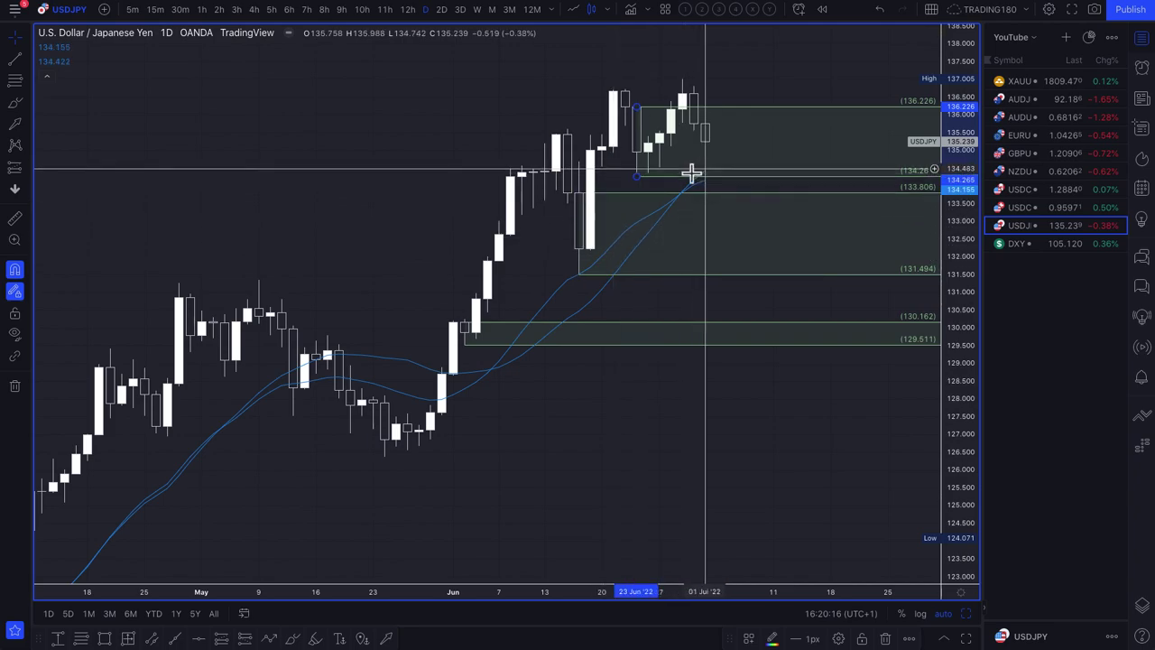
With the Brush, handwrite an "E" above the 136.226 level and a "B" around the 134.265 and 133.806 levels
{"action": "left_click", "coordinate": [14, 103]}
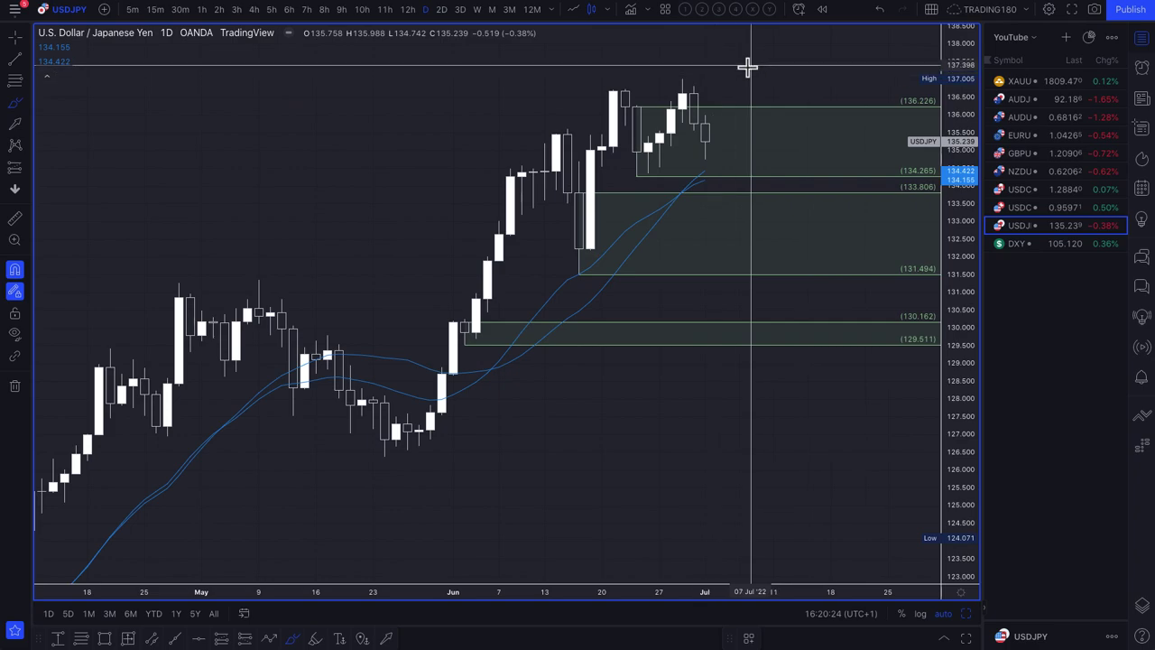
{"action": "mouse_move", "coordinate": [750, 56]}
{"action": "left_mouse_down"}
{"action": "mouse_move", "coordinate": [771, 94]}
{"action": "mouse_move", "coordinate": [782, 60]}
{"action": "left_mouse_up"}
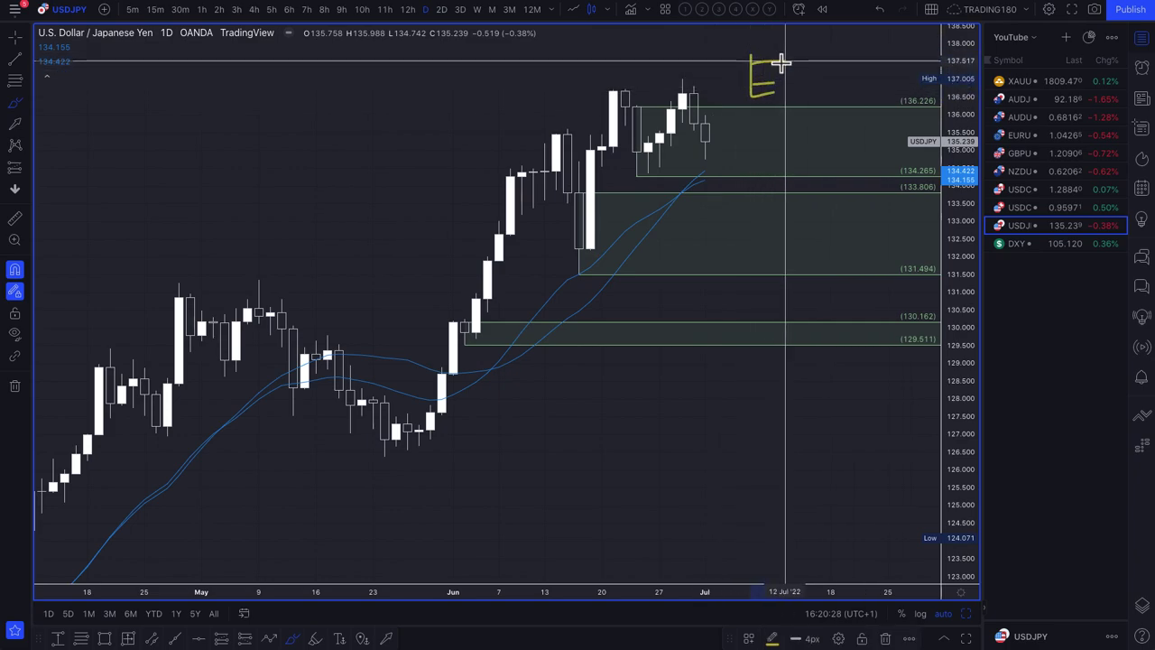
{"action": "mouse_move", "coordinate": [756, 162]}
{"action": "left_mouse_down"}
{"action": "mouse_move", "coordinate": [774, 206]}
{"action": "mouse_move", "coordinate": [756, 215]}
{"action": "left_mouse_up"}
{"action": "left_click_drag", "start_coordinate": [757, 165], "coordinate": [753, 213]}
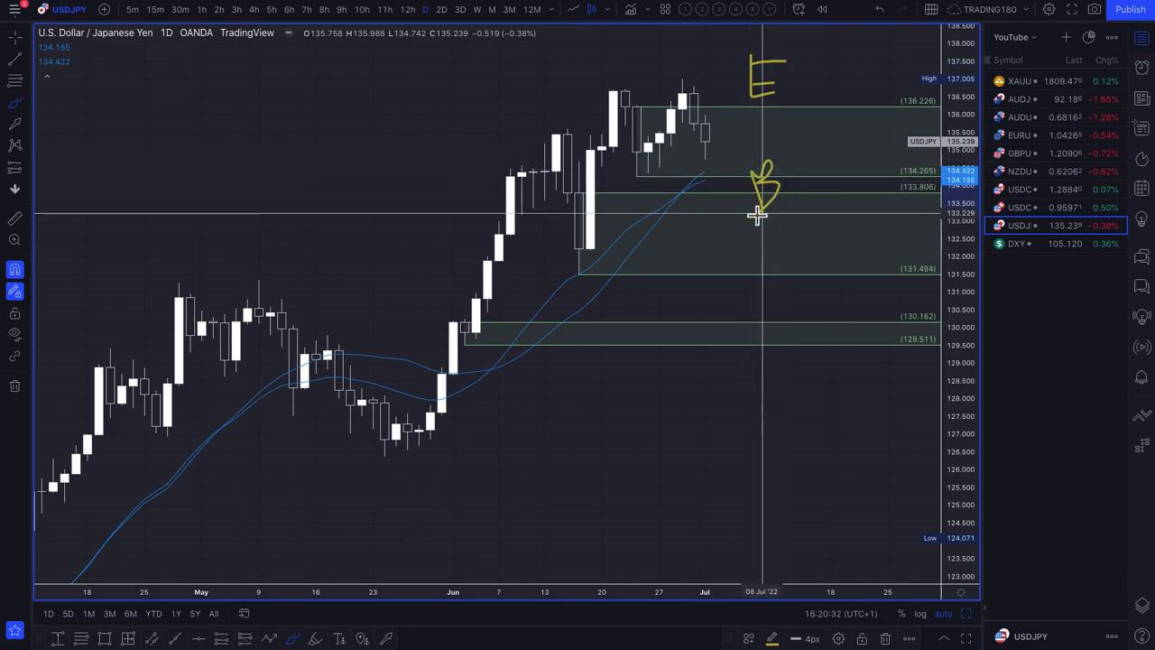
Sketch a price path with the Brush beside the latest candle, and undo all the handwritten strokes
{"action": "mouse_move", "coordinate": [740, 141]}
{"action": "left_mouse_down"}
{"action": "mouse_move", "coordinate": [838, 134]}
{"action": "mouse_move", "coordinate": [859, 109]}
{"action": "mouse_move", "coordinate": [843, 153]}
{"action": "left_mouse_up"}
{"action": "mouse_move", "coordinate": [835, 138]}
{"action": "left_mouse_down"}
{"action": "mouse_move", "coordinate": [884, 142]}
{"action": "mouse_move", "coordinate": [884, 129]}
{"action": "left_mouse_up"}
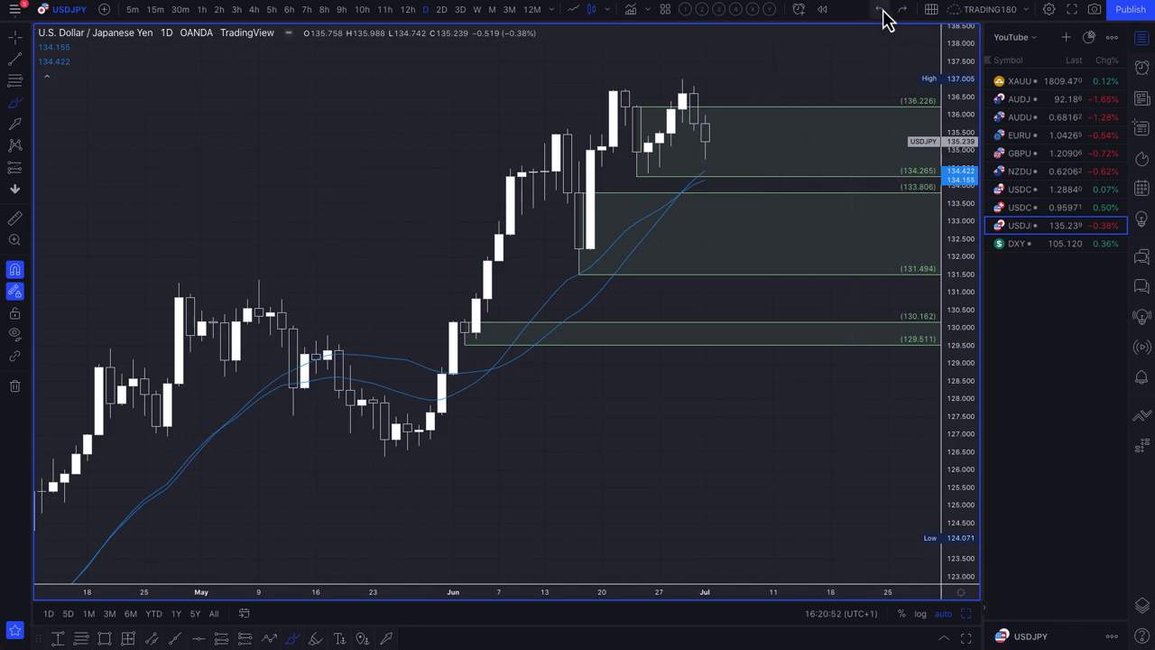
With the Brush, circle the late-May lows around 127 and label them "B", and circle the 137.005 high and label it "E"
{"action": "left_click", "coordinate": [15, 108]}
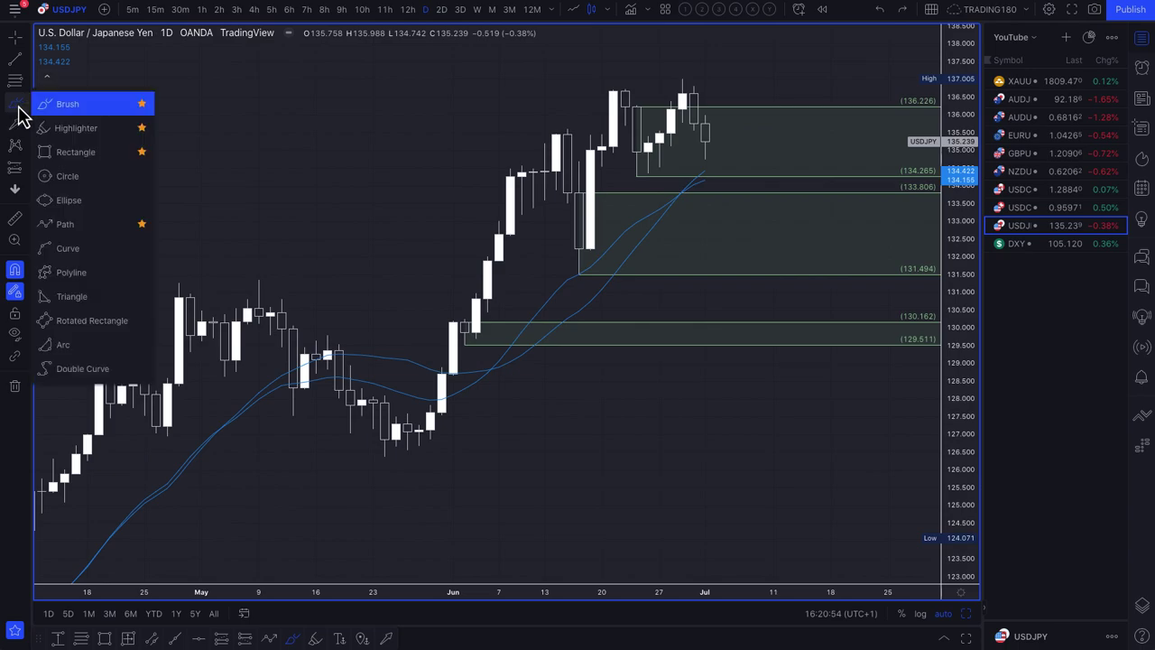
{"action": "scroll", "coordinate": [740, 187], "scroll_direction": "up", "scroll_amount": 4}
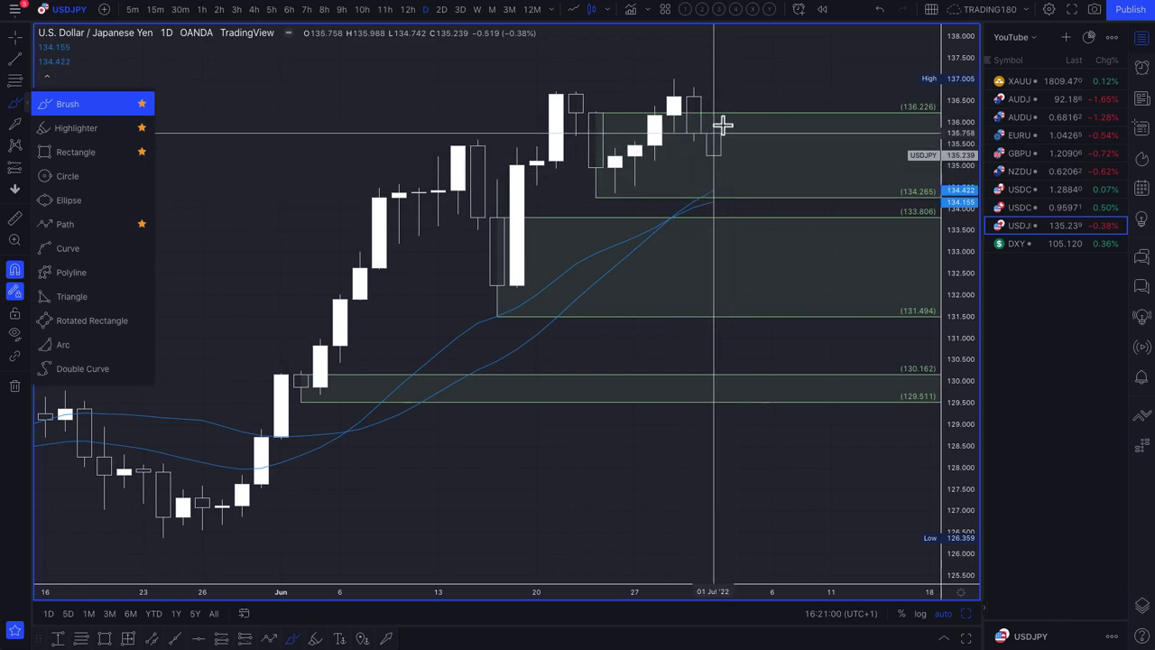
{"action": "mouse_move", "coordinate": [221, 503]}
{"action": "left_mouse_down"}
{"action": "mouse_move", "coordinate": [165, 493]}
{"action": "mouse_move", "coordinate": [214, 479]}
{"action": "left_mouse_up"}
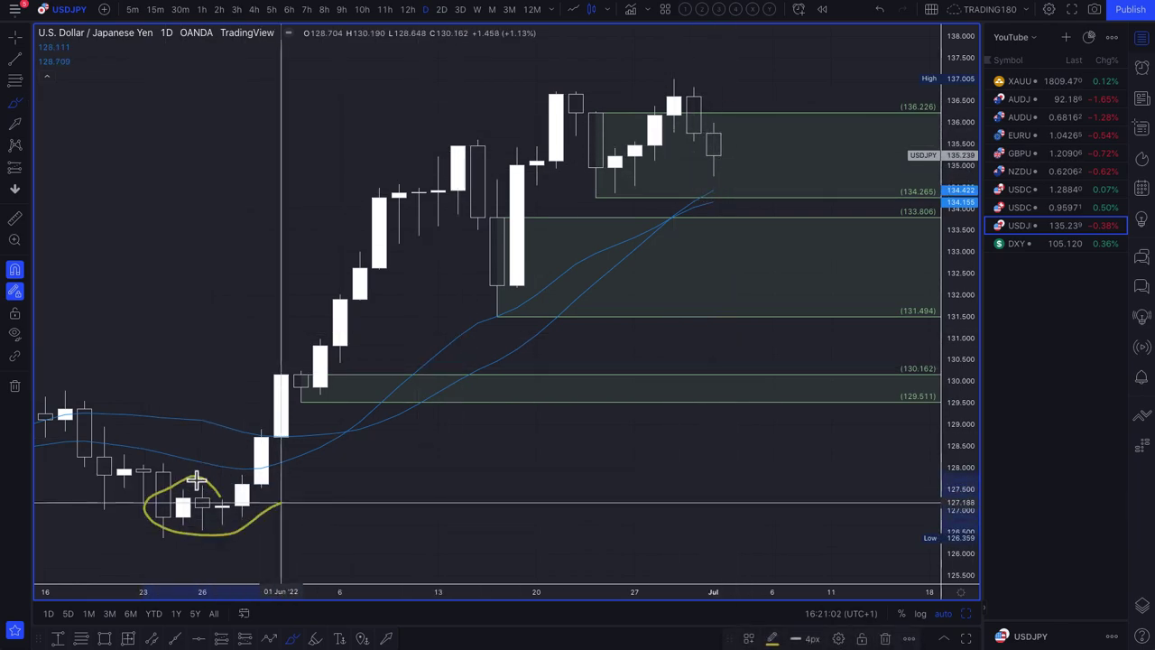
{"action": "left_click_drag", "start_coordinate": [683, 71], "coordinate": [676, 65]}
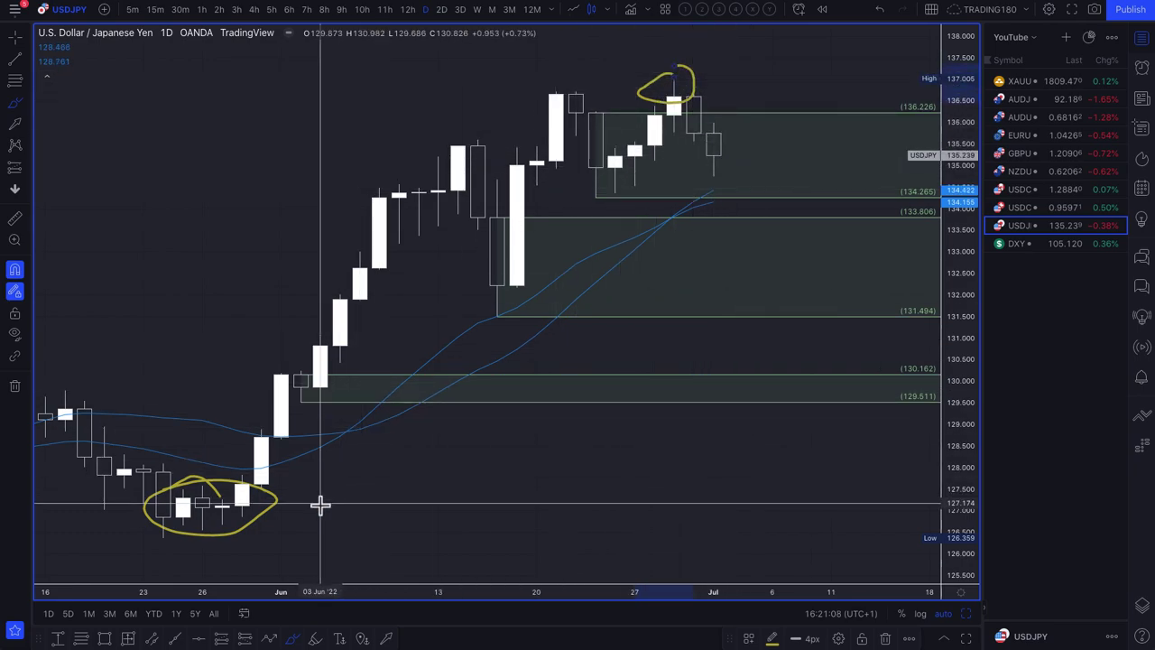
{"action": "mouse_move", "coordinate": [328, 455]}
{"action": "left_mouse_down"}
{"action": "mouse_move", "coordinate": [373, 503]}
{"action": "mouse_move", "coordinate": [325, 522]}
{"action": "left_mouse_up"}
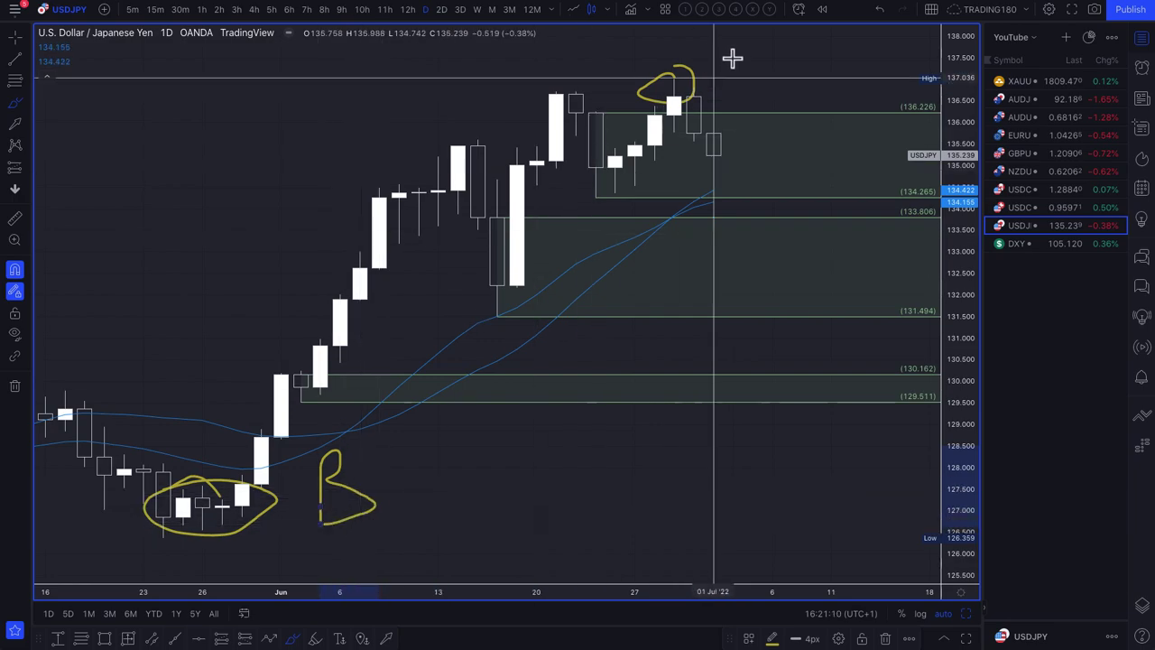
{"action": "mouse_move", "coordinate": [733, 45]}
{"action": "left_mouse_down"}
{"action": "mouse_move", "coordinate": [767, 85]}
{"action": "mouse_move", "coordinate": [756, 65]}
{"action": "mouse_move", "coordinate": [786, 39]}
{"action": "left_mouse_up"}
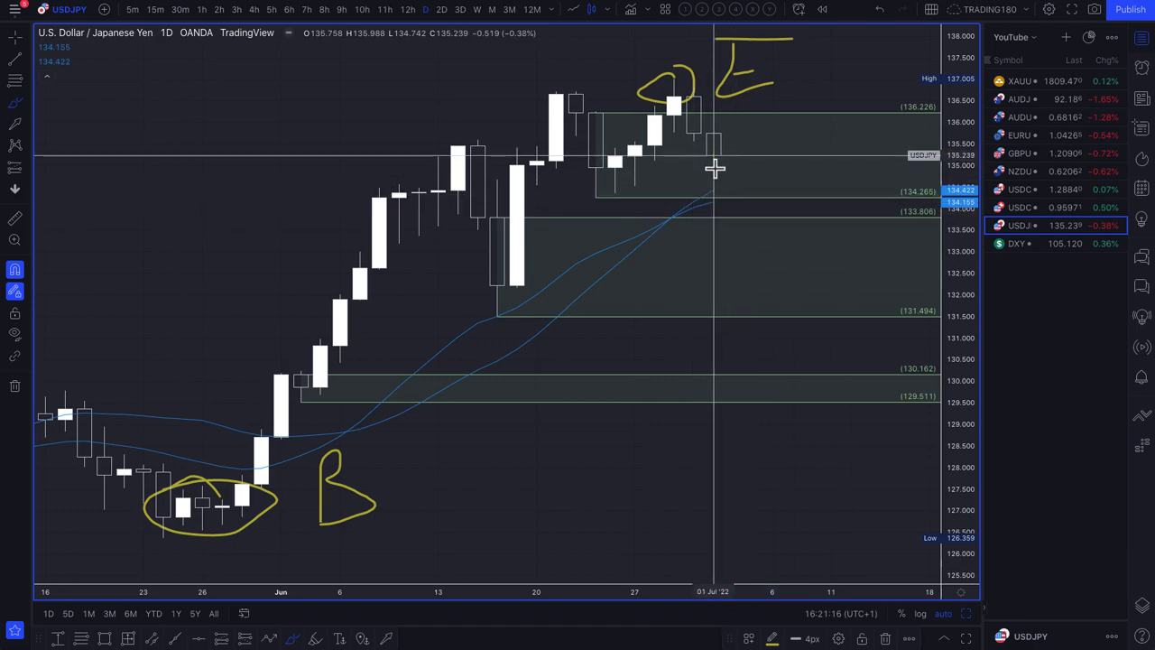
With the Brush, sketch a bounce arrow rising from the 134.265 zone edge to about 135.5
{"action": "mouse_move", "coordinate": [719, 202]}
{"action": "left_mouse_down"}
{"action": "mouse_move", "coordinate": [743, 198]}
{"action": "mouse_move", "coordinate": [803, 146]}
{"action": "left_mouse_up"}
{"action": "left_click_drag", "start_coordinate": [743, 171], "coordinate": [800, 165]}
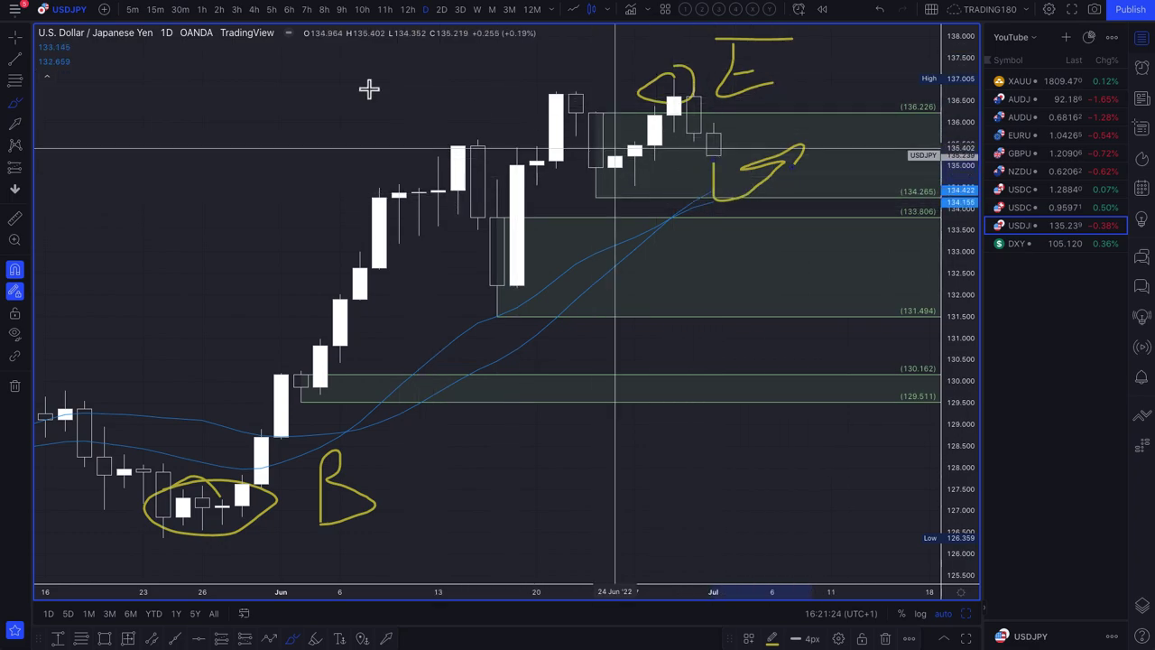
Switch USDJPY to the 1-hour timeframe and view price from the late-May lows to the July candles
{"action": "left_click", "coordinate": [203, 11]}
{"action": "scroll", "coordinate": [421, 237], "scroll_direction": "down", "scroll_amount": 5}
{"action": "scroll", "coordinate": [421, 237], "scroll_direction": "down", "scroll_amount": 3}
{"action": "scroll", "coordinate": [749, 505], "scroll_direction": "down", "scroll_amount": 4}
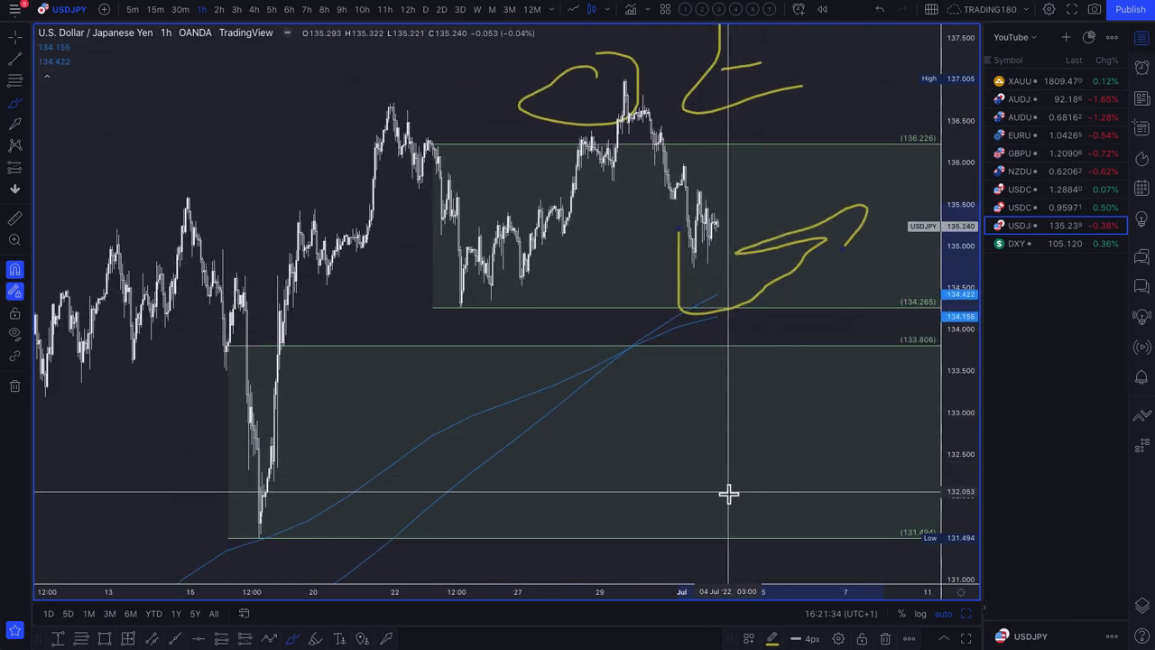
{"action": "scroll", "coordinate": [730, 489], "scroll_direction": "down", "scroll_amount": 4}
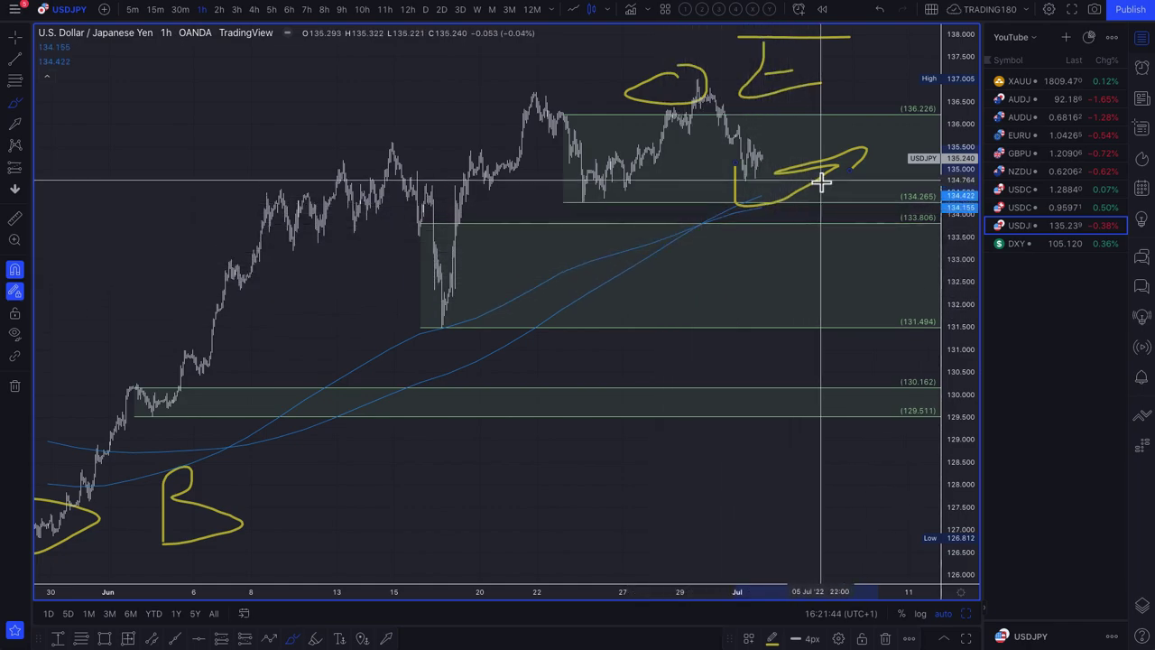
Undo the brushed bounce arrow and return USDJPY to the daily timeframe
{"action": "key", "text": "ctrl+z"}
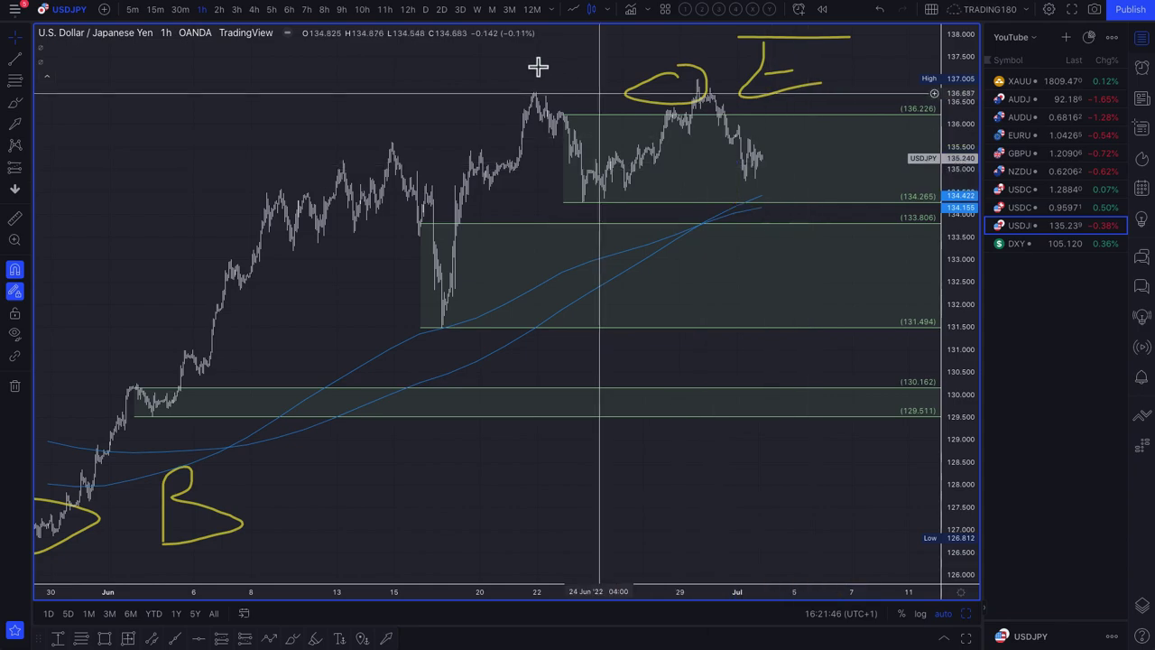
{"action": "left_click", "coordinate": [426, 9]}
{"action": "scroll", "coordinate": [739, 212], "scroll_direction": "up", "scroll_amount": 5}
{"action": "scroll", "coordinate": [738, 211], "scroll_direction": "up", "scroll_amount": 5}
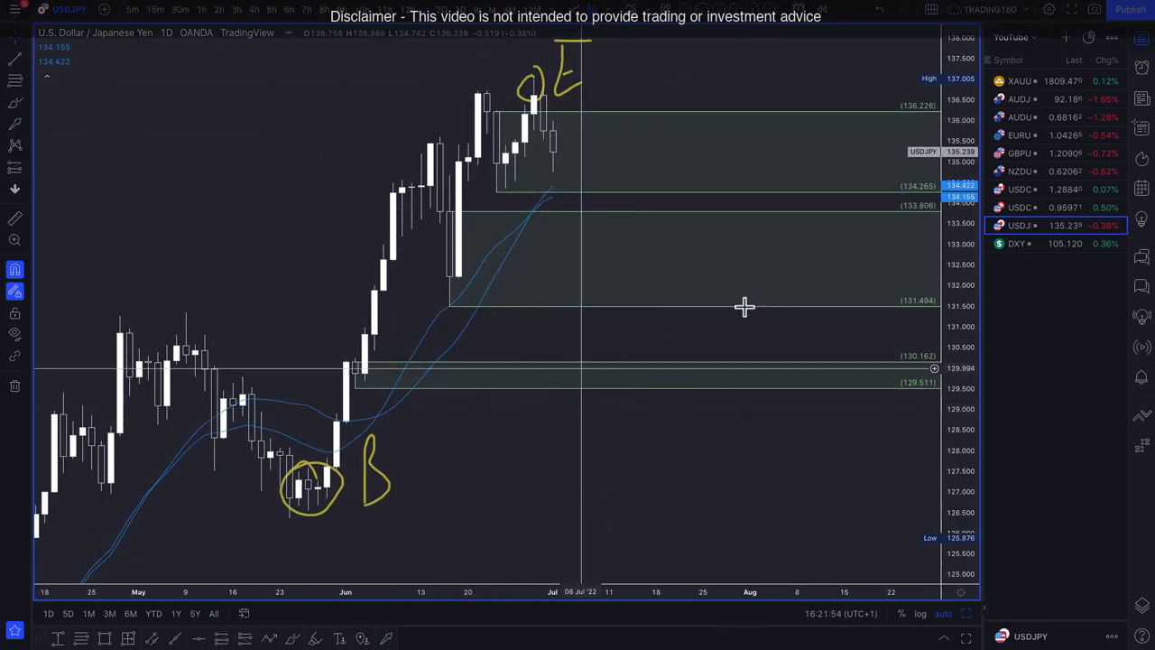
Delete all remaining Brush drawings from the USDJPY chart using the object tree
{"action": "left_click", "coordinate": [1142, 607]}
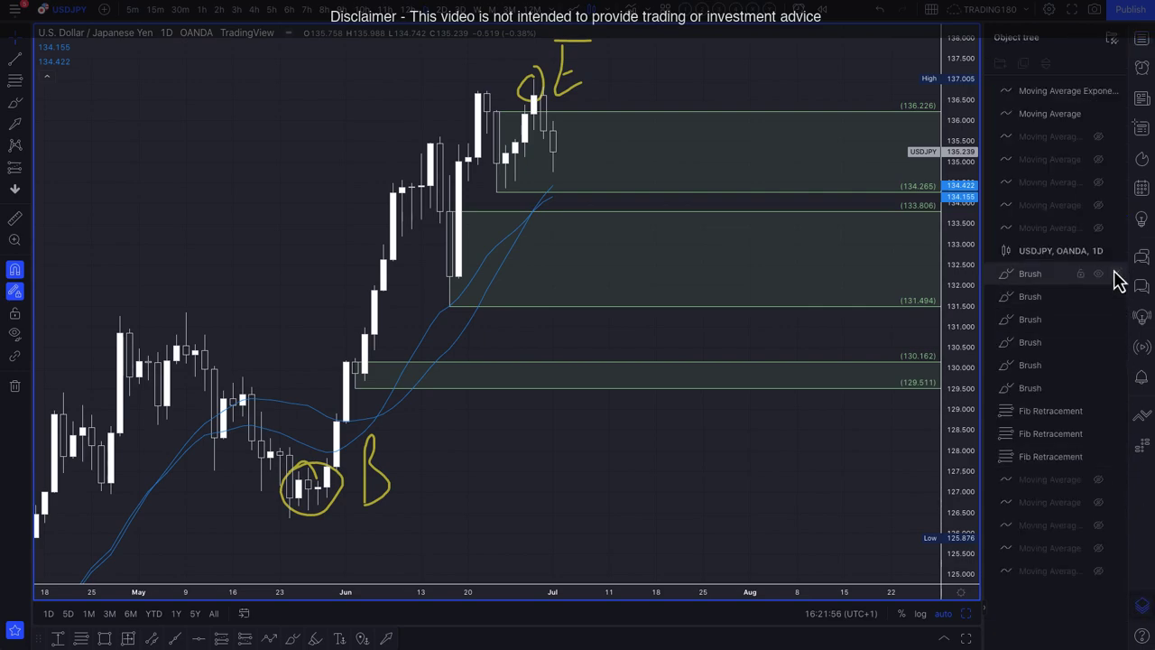
{"action": "left_click", "coordinate": [1116, 275]}
{"action": "left_click", "coordinate": [1117, 274]}
{"action": "left_click", "coordinate": [1117, 274]}
{"action": "left_click", "coordinate": [1116, 275]}
{"action": "left_click", "coordinate": [1117, 274]}
{"action": "right_click", "coordinate": [713, 328]}
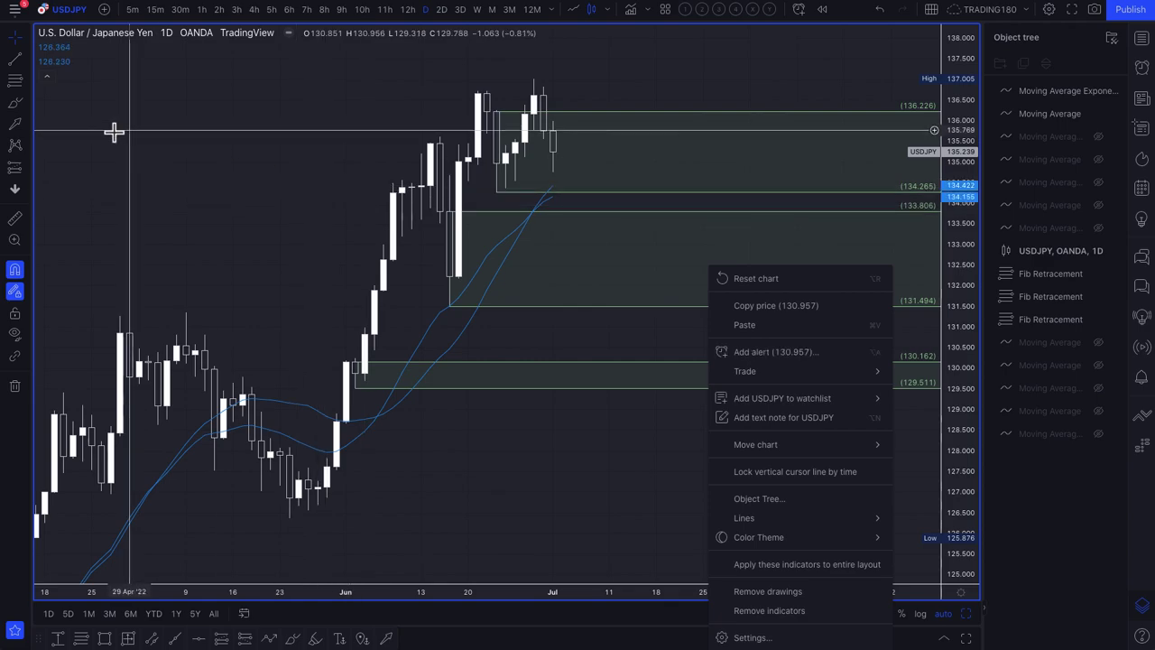
Draw an Arrow Marker from 135.239 down to 134.252 on 5 July and another up to 135.112 on 8 July
{"action": "left_click", "coordinate": [15, 124]}
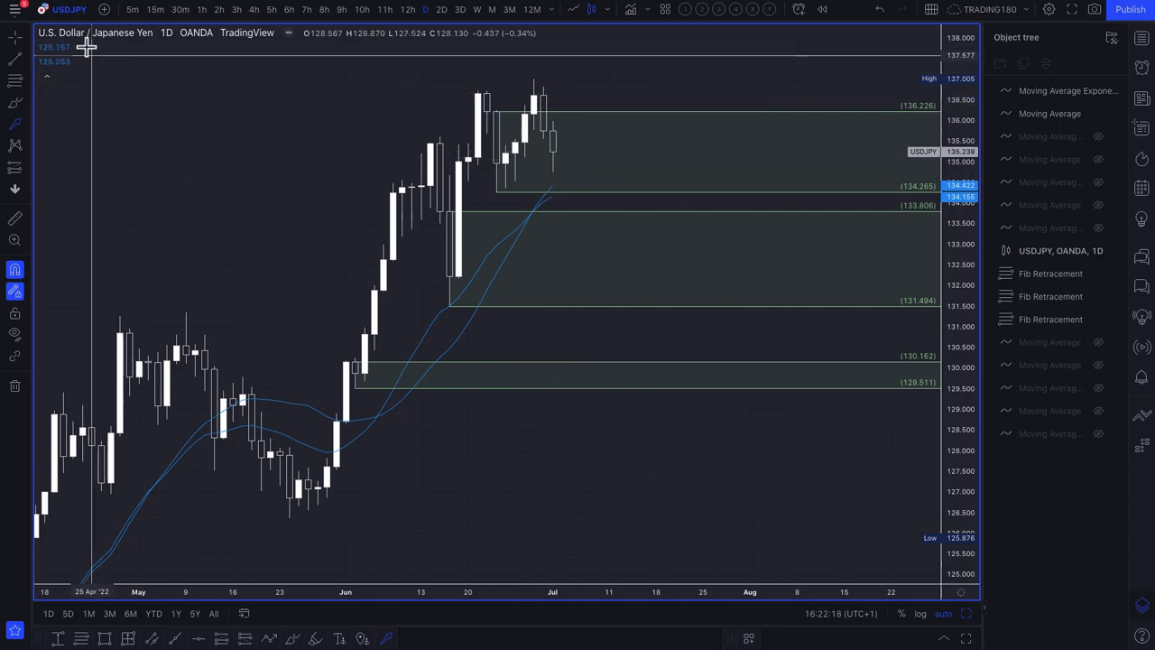
{"action": "left_click", "coordinate": [562, 169]}
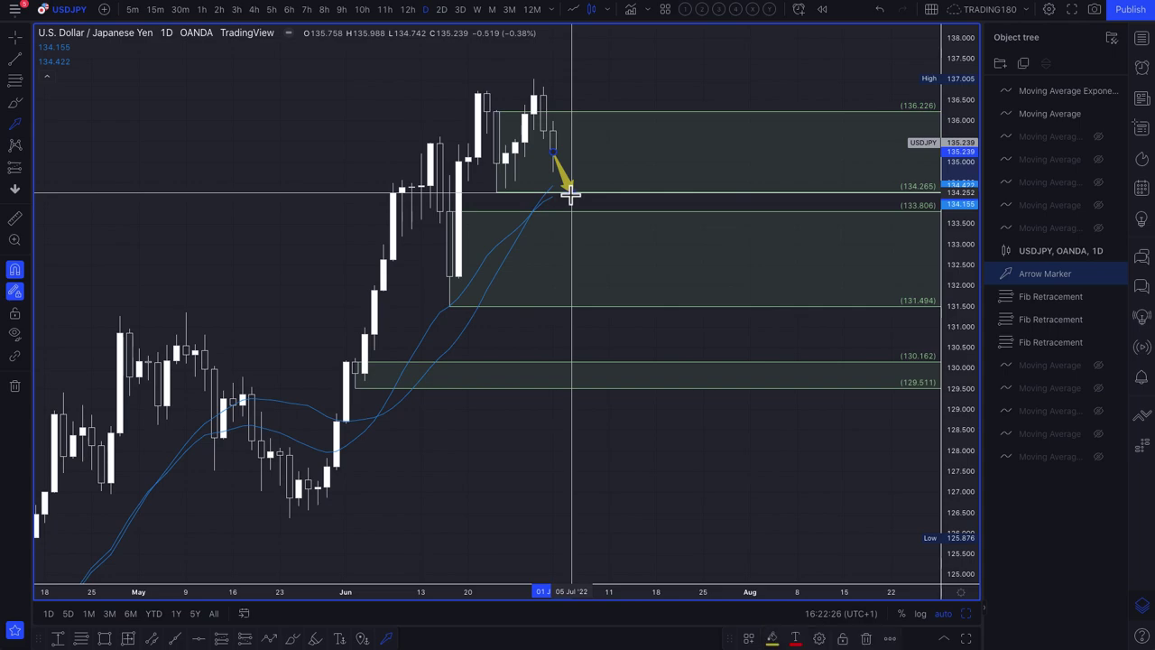
{"action": "left_click", "coordinate": [571, 192]}
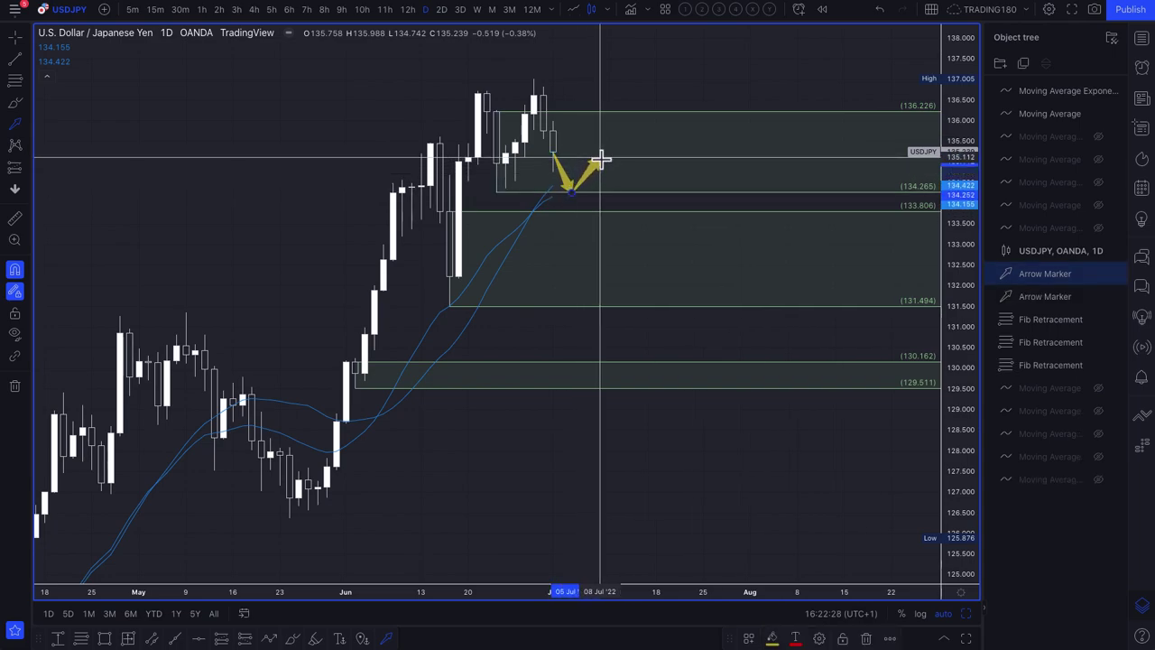
{"action": "left_click", "coordinate": [600, 159]}
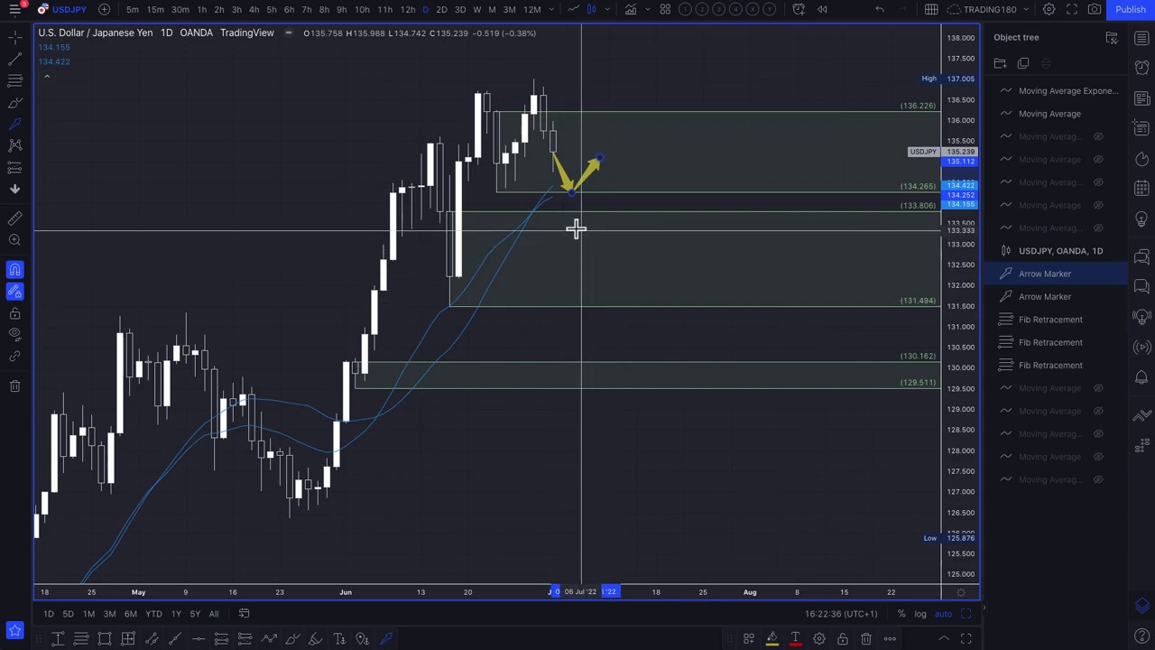
Draw an arrow from 134.033 down to 131.569 and another from the 131.494 level up to 133.567 on 21 July, undoing the stray extra arrow
{"action": "left_click_drag", "start_coordinate": [572, 201], "coordinate": [605, 303]}
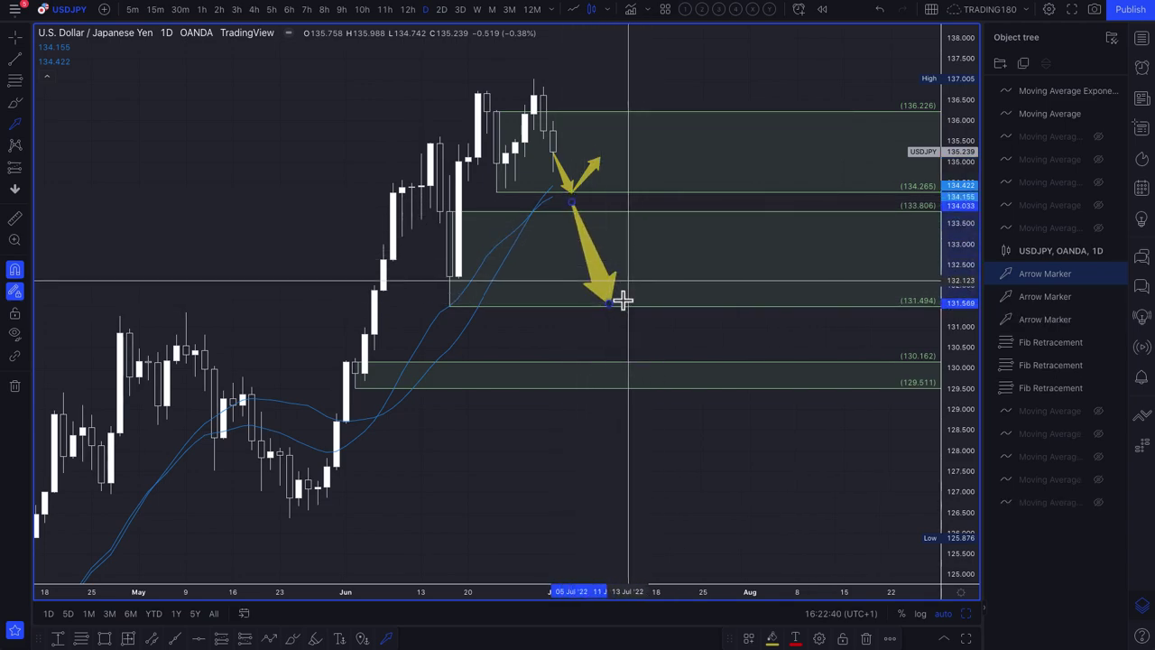
{"action": "mouse_move", "coordinate": [616, 305]}
{"action": "left_mouse_down"}
{"action": "mouse_move", "coordinate": [683, 221]}
{"action": "mouse_move", "coordinate": [498, 262]}
{"action": "left_mouse_up"}
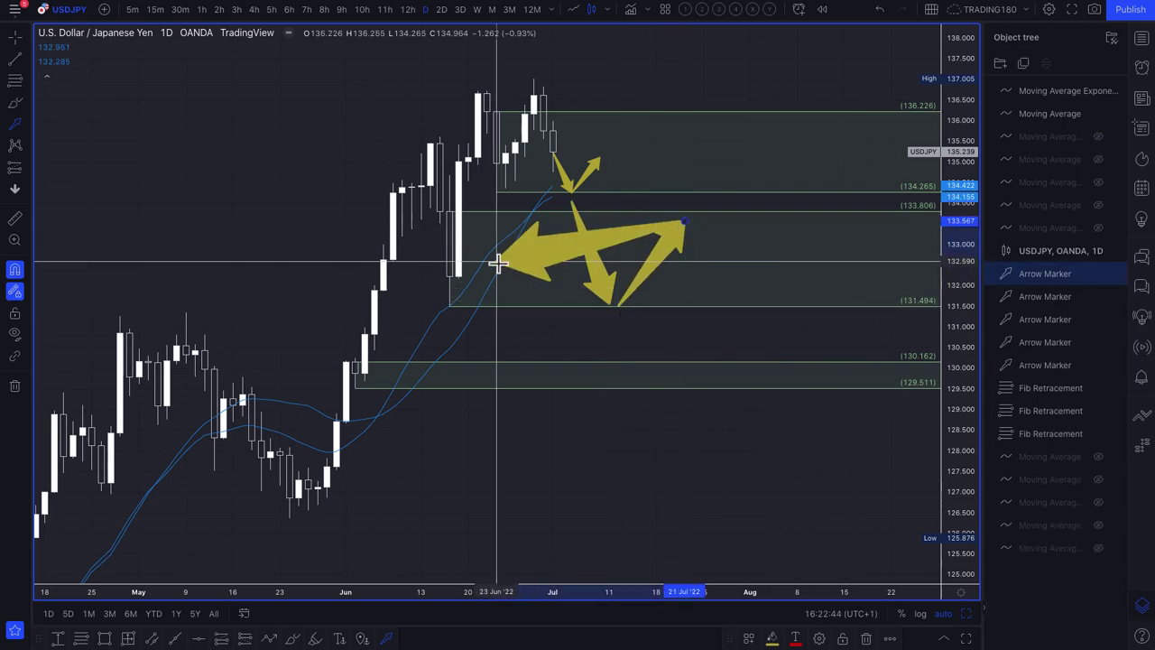
{"action": "key", "text": "ctrl+z"}
Mark a zone from 136.164 to 137.005 on the 29 June candle with Fib Retracement and apply the SUPPLY template
{"action": "left_click", "coordinate": [510, 104]}
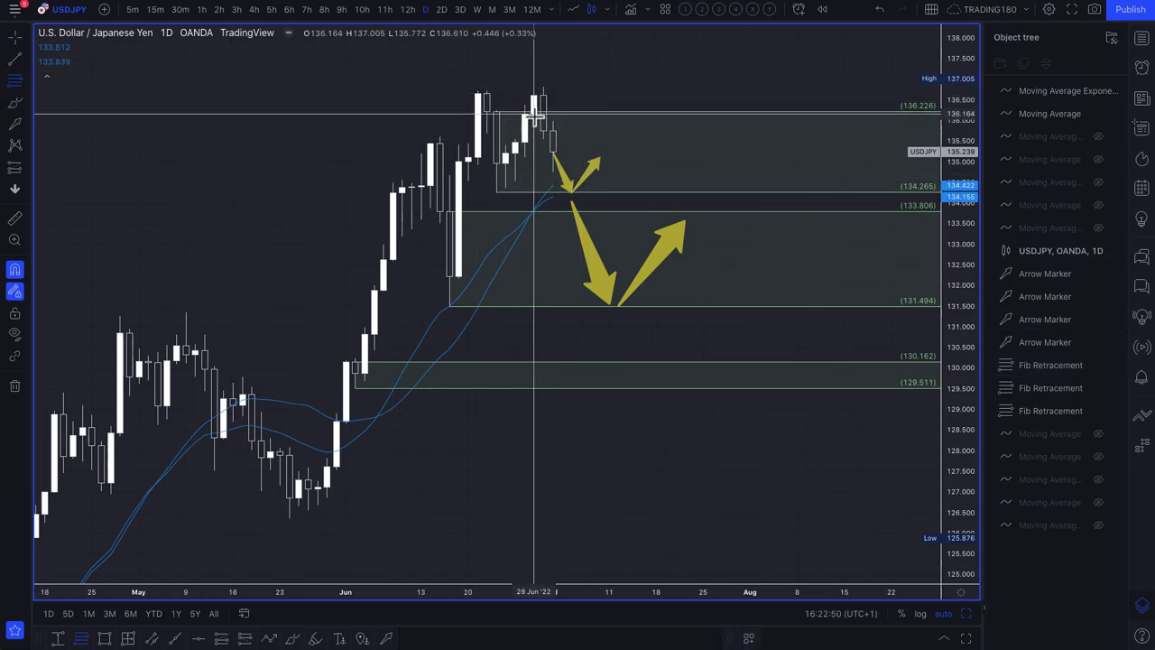
{"action": "left_click_drag", "start_coordinate": [537, 97], "coordinate": [534, 78]}
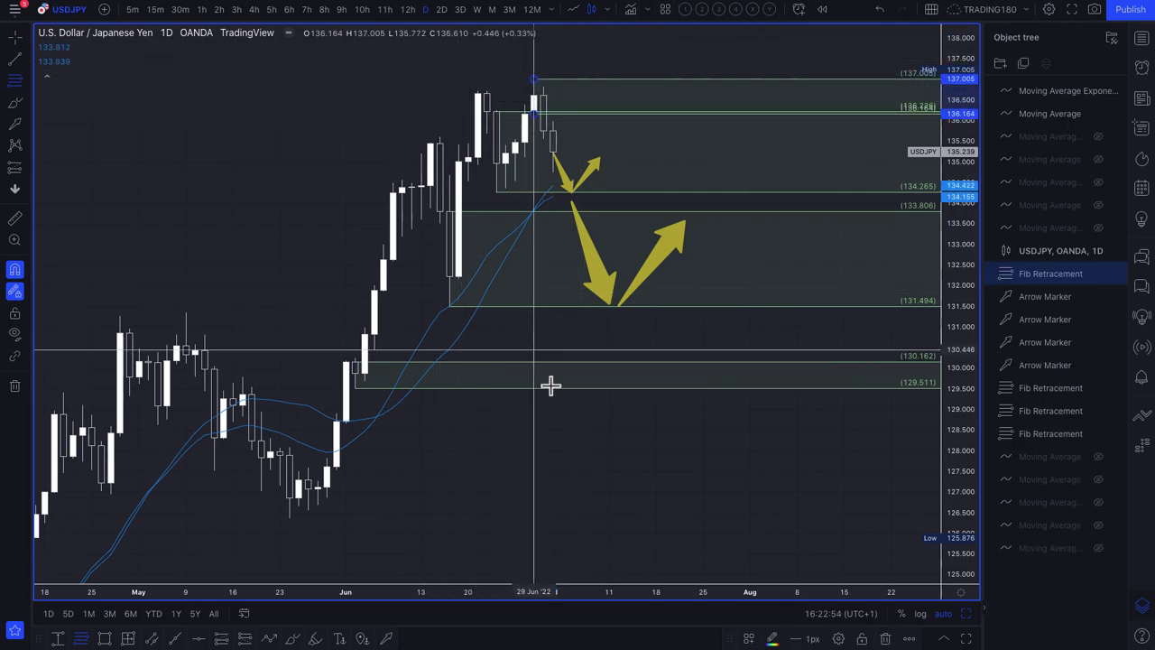
{"action": "left_click", "coordinate": [749, 639]}
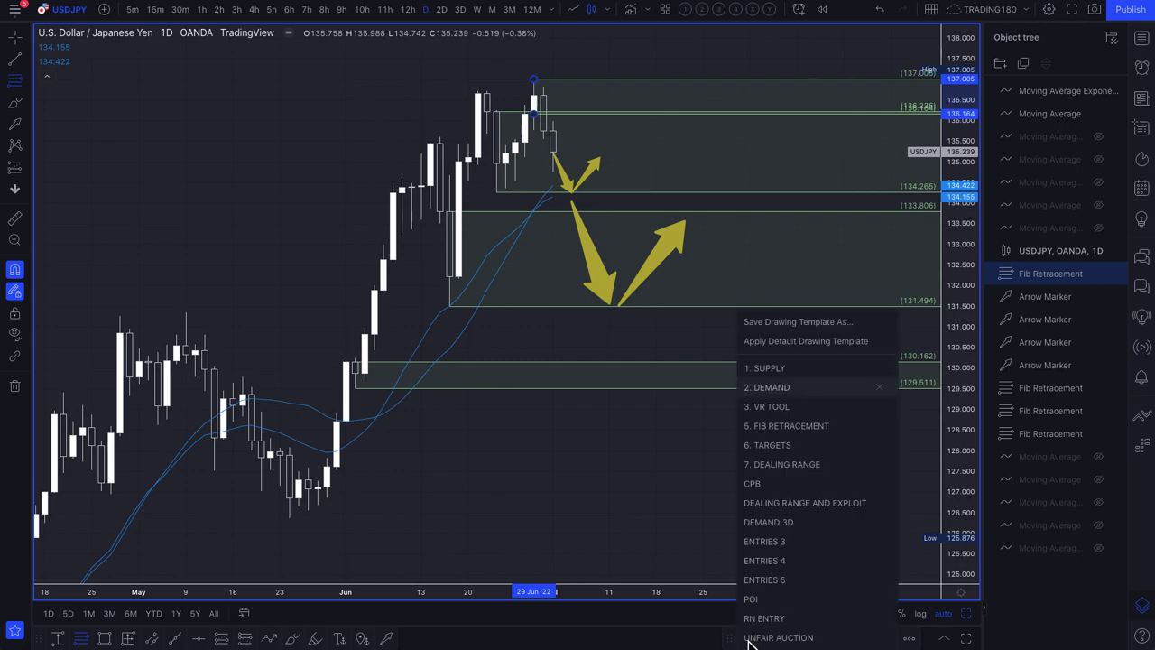
{"action": "left_click", "coordinate": [776, 384]}
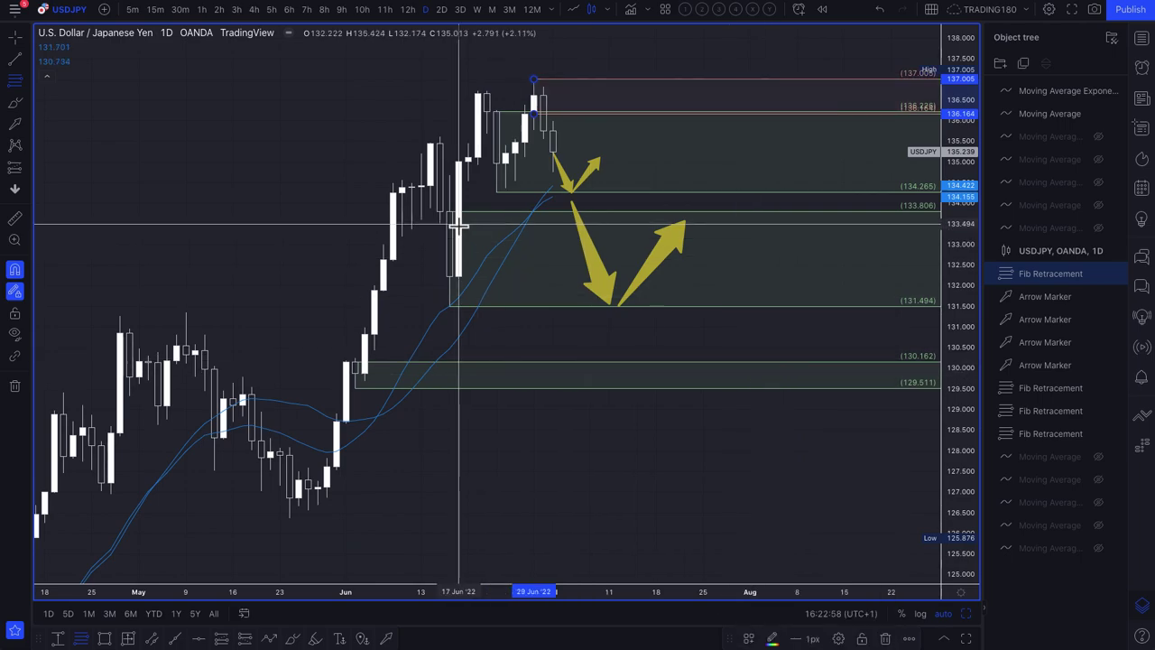
Draw an arrow from 135.239 up to about 136.6 and another falling to about 134.6, and adjust the second arrow's start
{"action": "left_click", "coordinate": [15, 127]}
{"action": "mouse_move", "coordinate": [553, 149]}
{"action": "left_mouse_down"}
{"action": "mouse_move", "coordinate": [596, 94]}
{"action": "mouse_move", "coordinate": [668, 165]}
{"action": "mouse_move", "coordinate": [547, 186]}
{"action": "mouse_move", "coordinate": [588, 170]}
{"action": "mouse_move", "coordinate": [644, 183]}
{"action": "mouse_move", "coordinate": [631, 162]}
{"action": "left_mouse_up"}
{"action": "key", "text": "ctrl+z"}
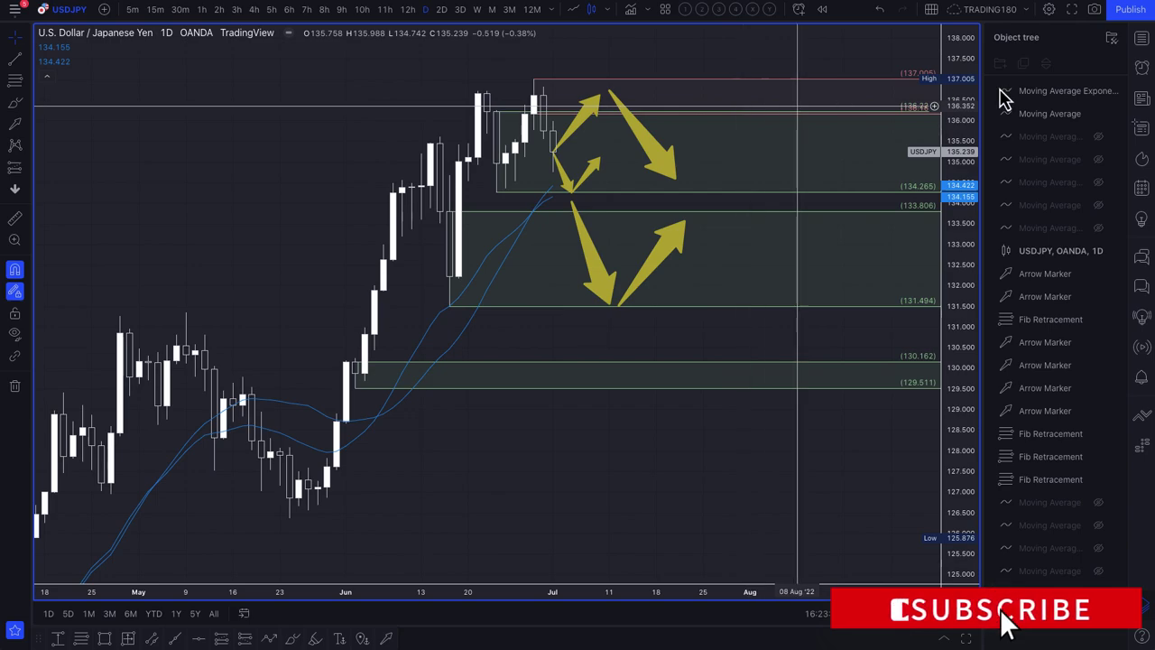
{"action": "left_click", "coordinate": [1141, 42]}
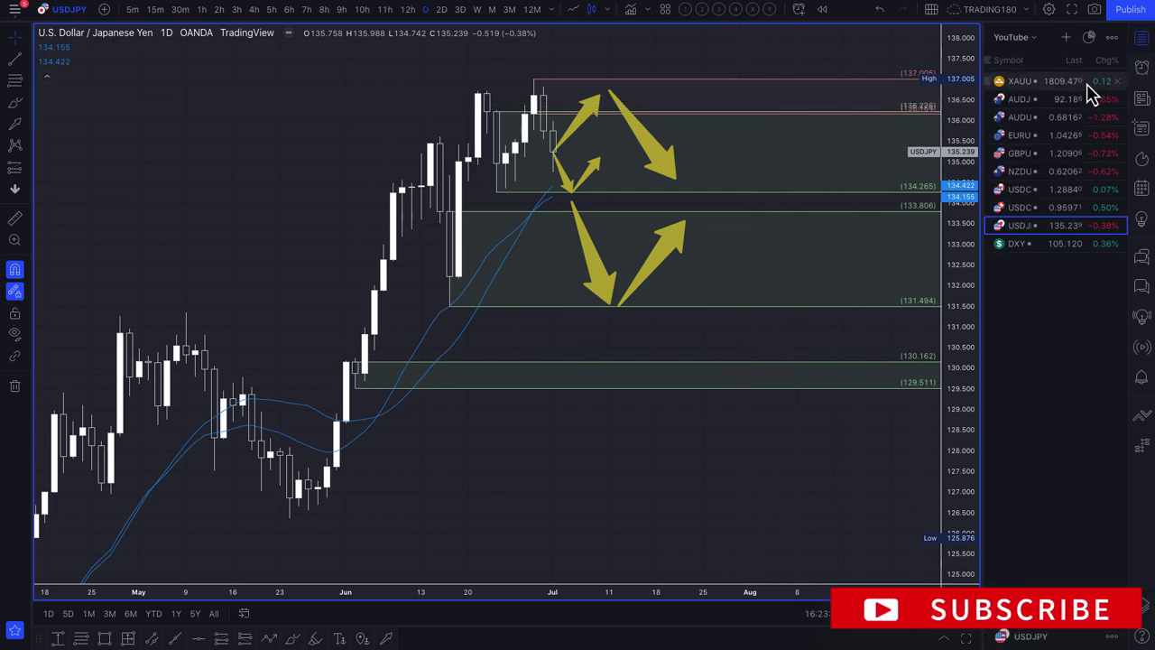
{"action": "left_click", "coordinate": [608, 102]}
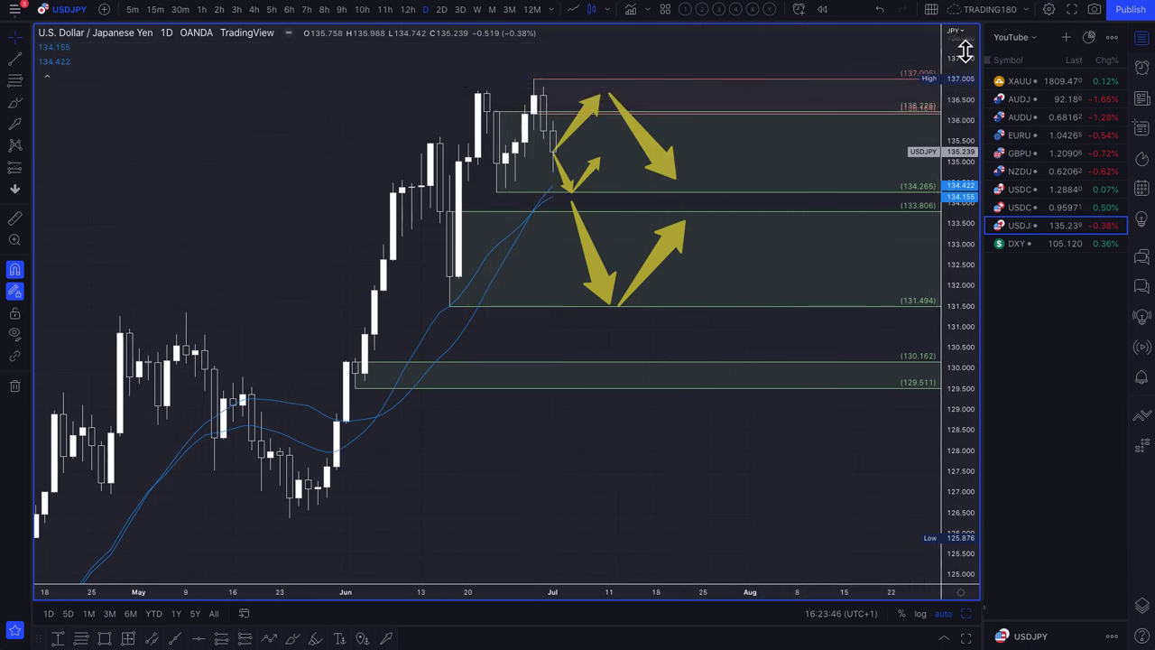
Open the USDCHF daily chart from the watchlist and bring the latest candles and their zones into view
{"action": "left_click", "coordinate": [1044, 211]}
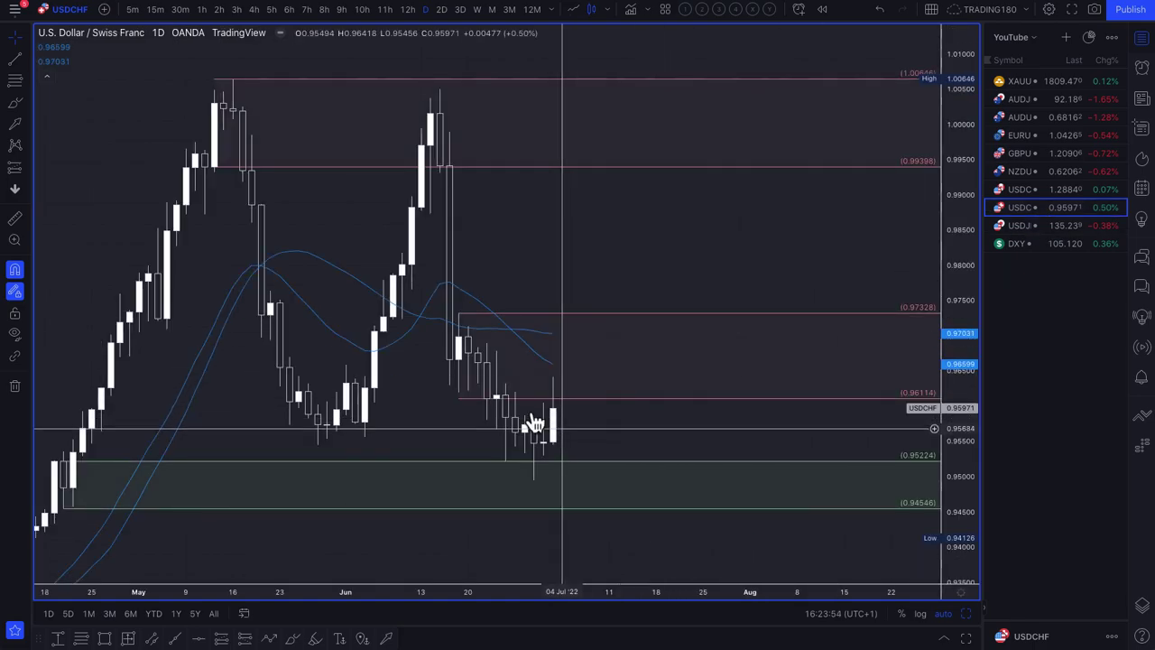
{"action": "right_click", "coordinate": [495, 359]}
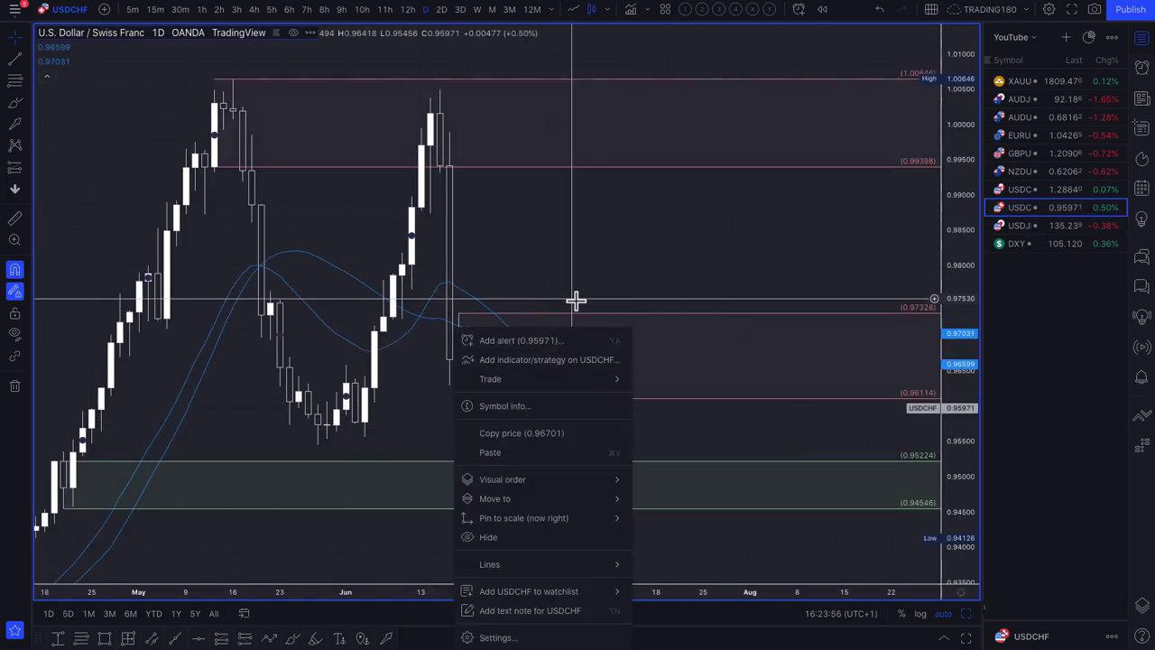
{"action": "left_click", "coordinate": [575, 302]}
{"action": "scroll", "coordinate": [611, 416], "scroll_direction": "left", "scroll_amount": 3}
{"action": "scroll", "coordinate": [611, 415], "scroll_direction": "right", "scroll_amount": 2}
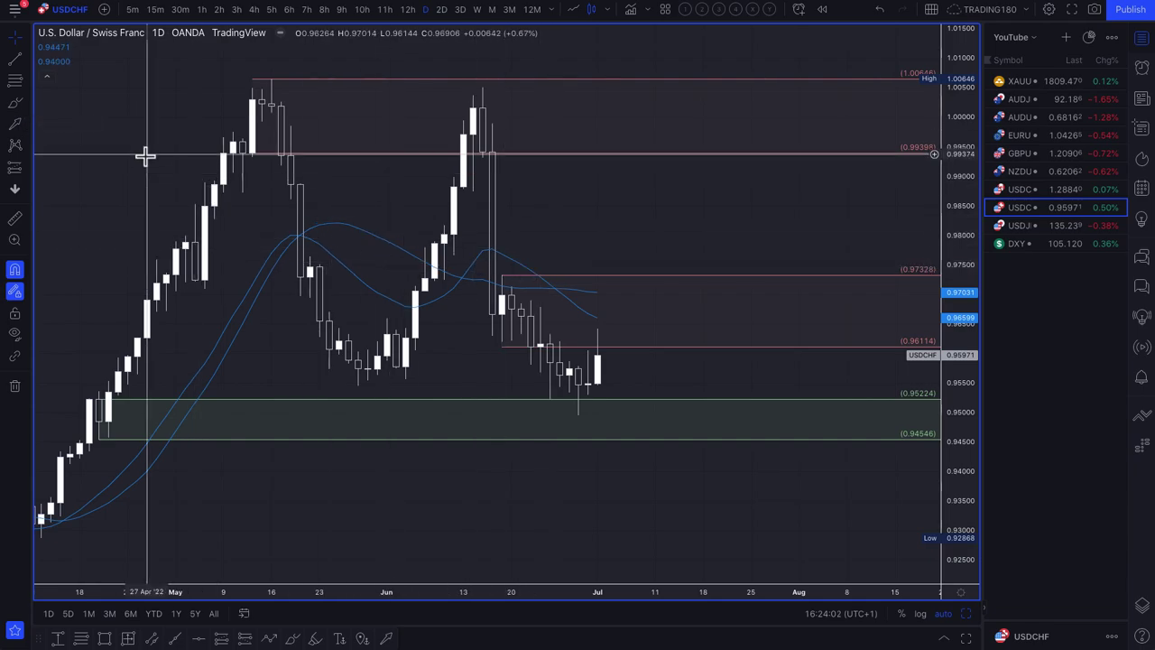
Draw an arrow from 0.95971 up to about 0.9715 in the upper supply zone and another down to about 0.9565
{"action": "left_click", "coordinate": [14, 126]}
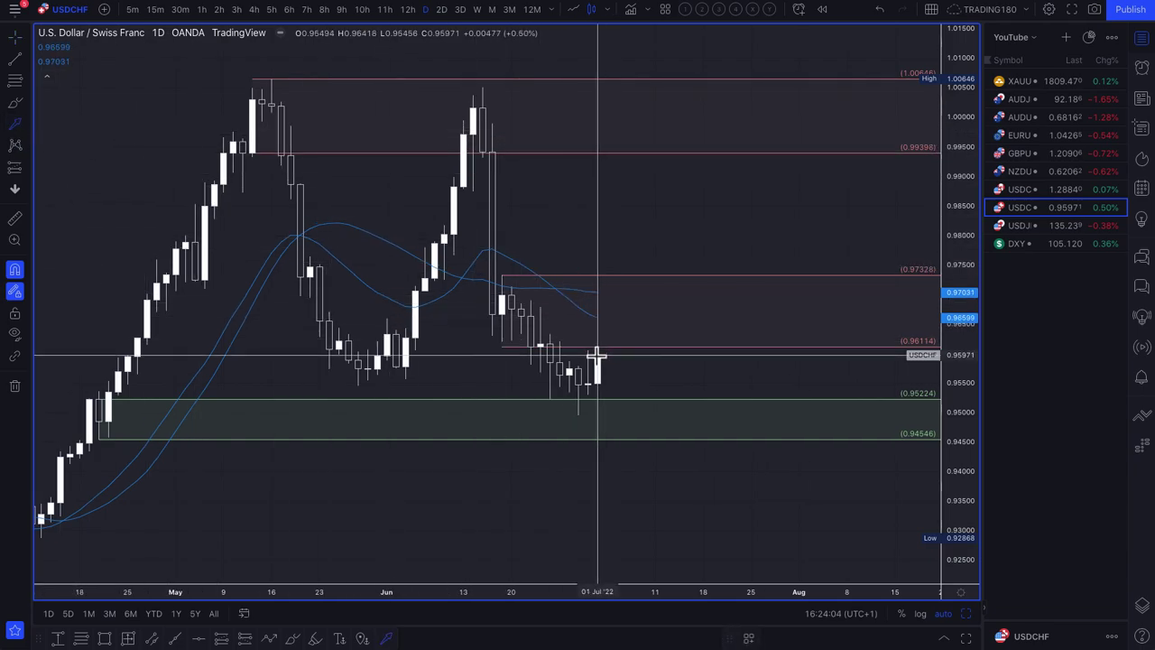
{"action": "mouse_move", "coordinate": [598, 356]}
{"action": "left_mouse_down"}
{"action": "mouse_move", "coordinate": [632, 287]}
{"action": "mouse_move", "coordinate": [701, 377]}
{"action": "mouse_move", "coordinate": [392, 301]}
{"action": "mouse_move", "coordinate": [168, 129]}
{"action": "mouse_move", "coordinate": [800, 451]}
{"action": "mouse_move", "coordinate": [701, 375]}
{"action": "left_mouse_up"}
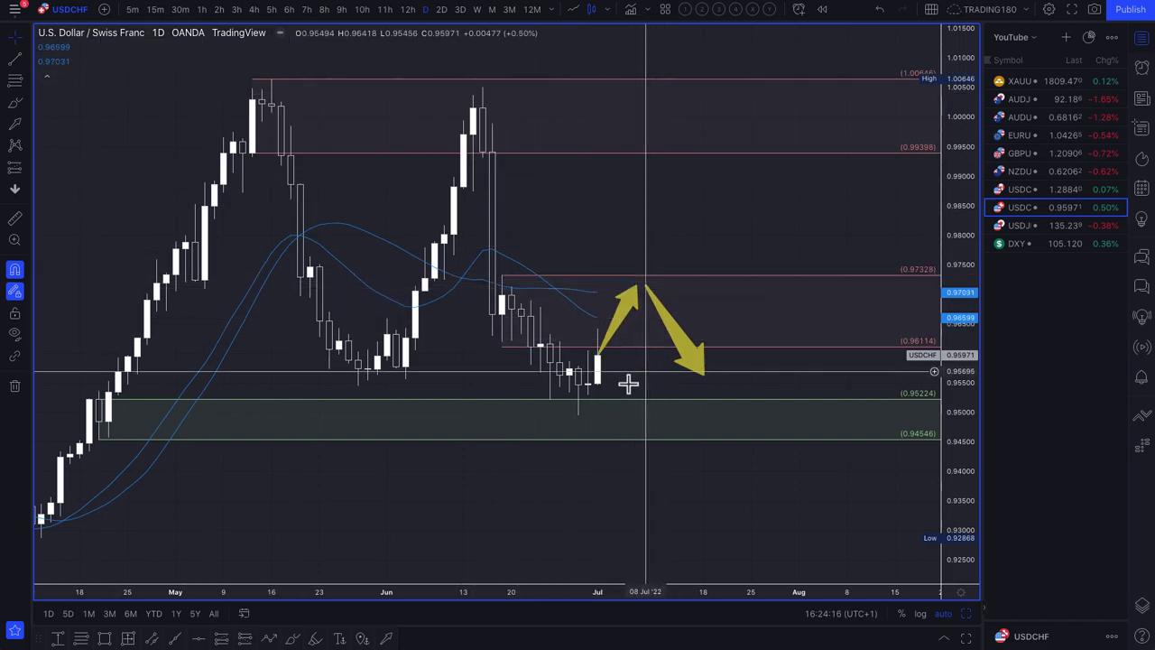
{"action": "left_click", "coordinate": [13, 126]}
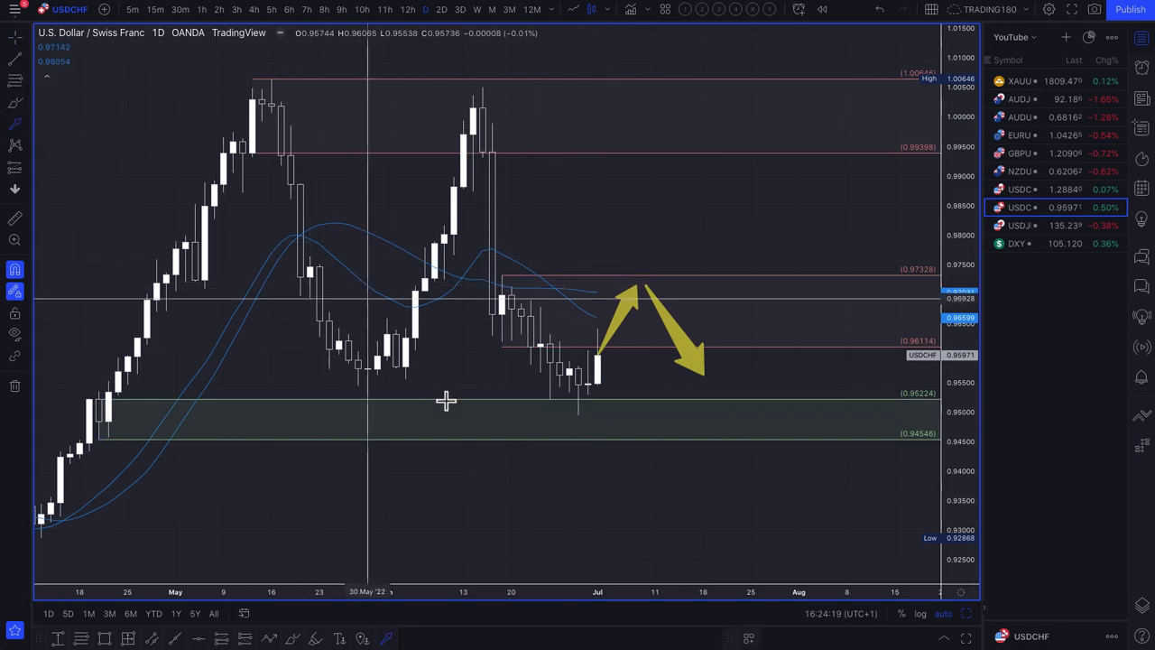
{"action": "left_click", "coordinate": [579, 414]}
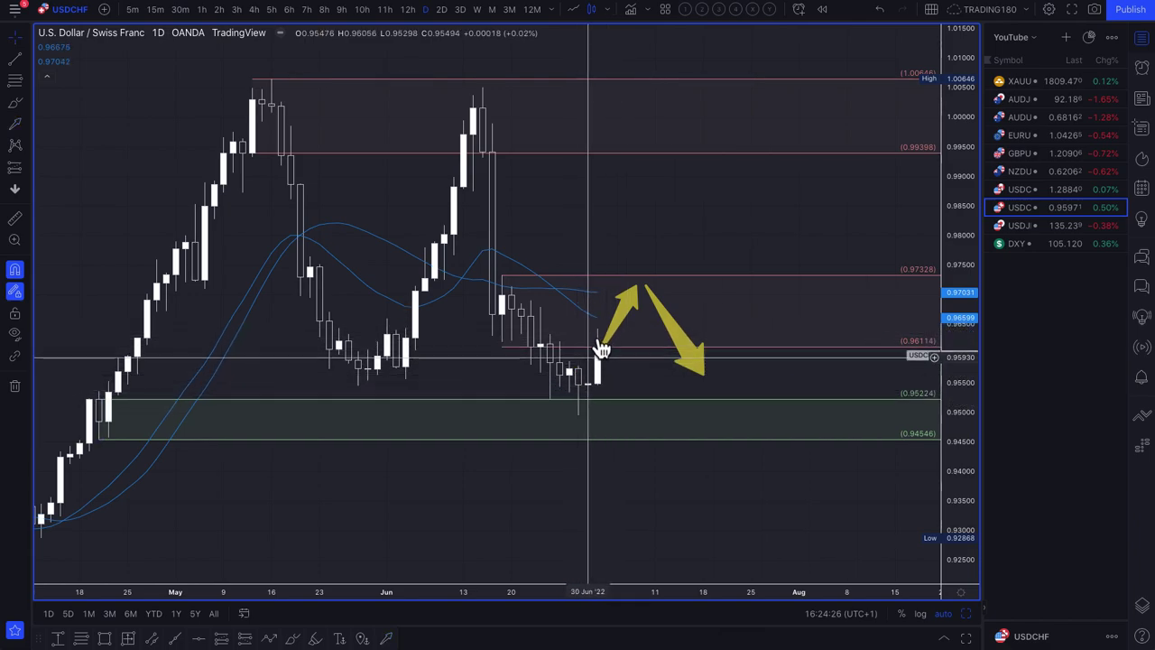
{"action": "scroll", "coordinate": [614, 357], "scroll_direction": "down", "scroll_amount": 1}
{"action": "scroll", "coordinate": [614, 361], "scroll_direction": "down", "scroll_amount": 1}
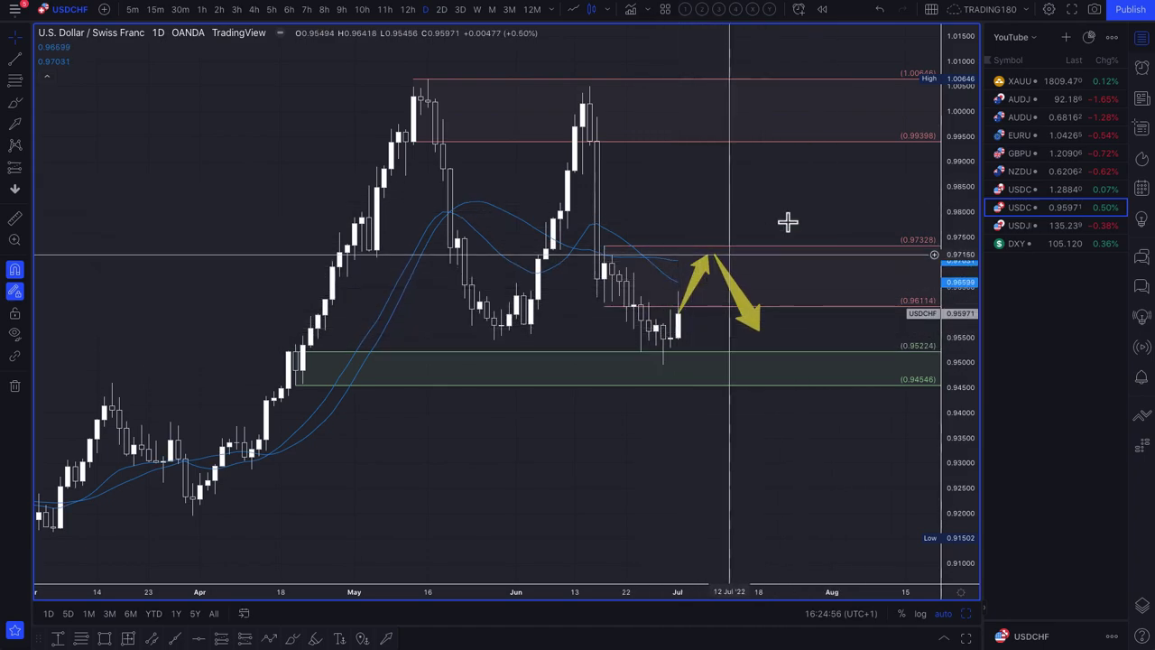
Open the USDCAD daily chart from the watchlist and bring its latest candles and zones into view
{"action": "left_click", "coordinate": [1024, 190]}
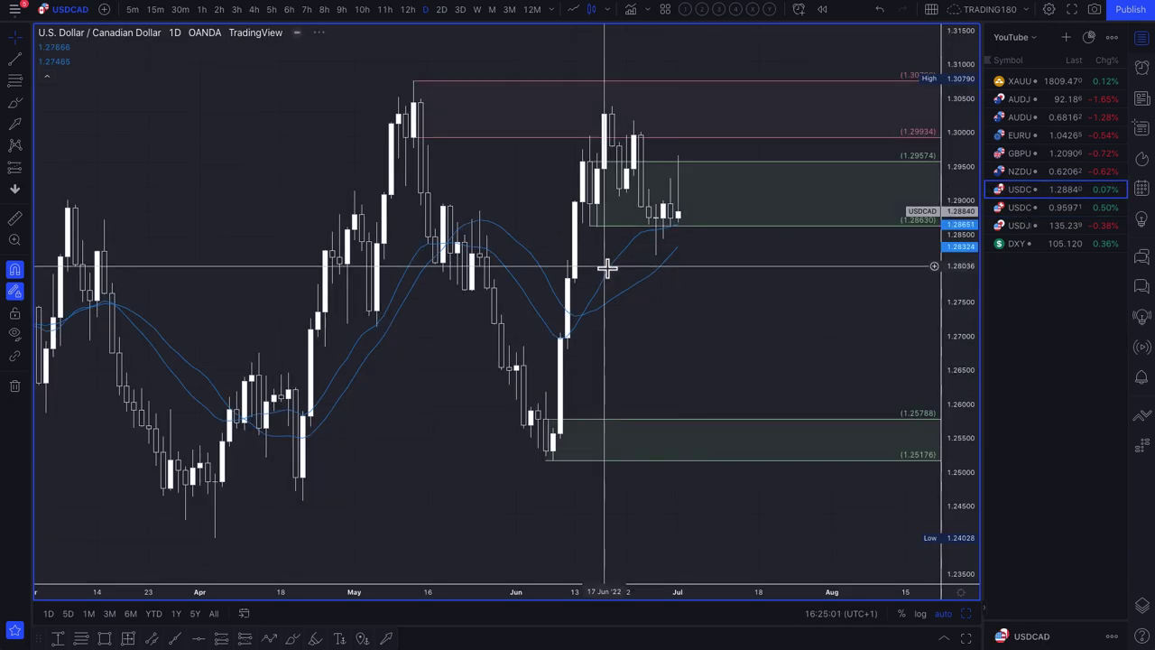
{"action": "scroll", "coordinate": [534, 250], "scroll_direction": "up", "scroll_amount": 5}
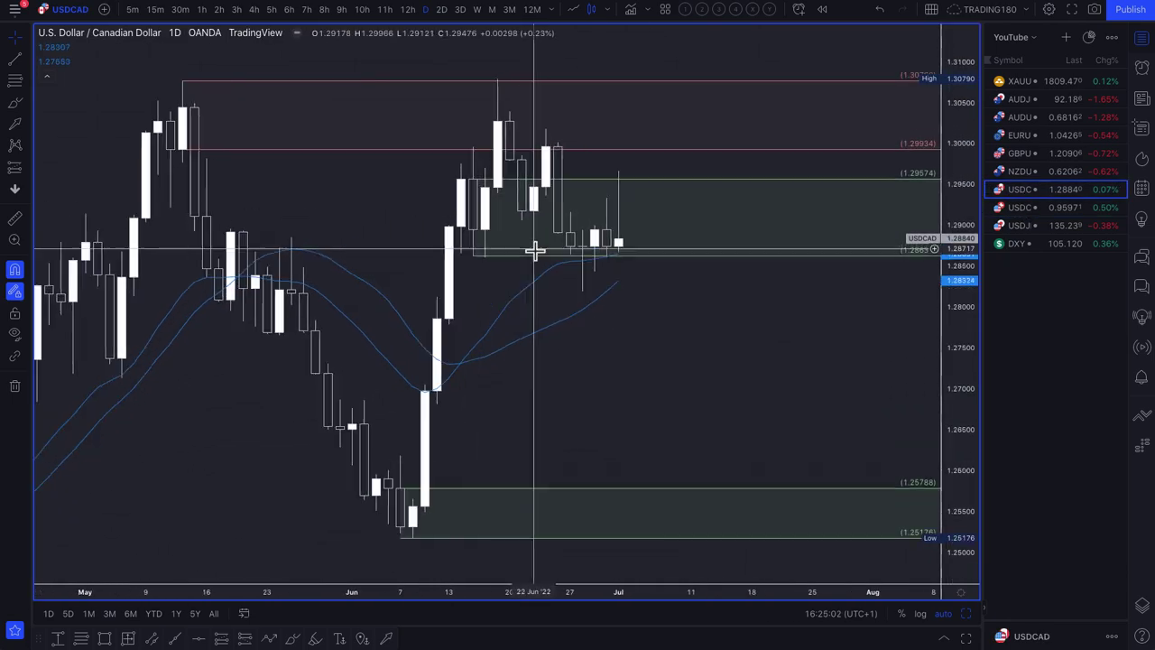
{"action": "right_click", "coordinate": [626, 227]}
{"action": "left_click", "coordinate": [14, 123]}
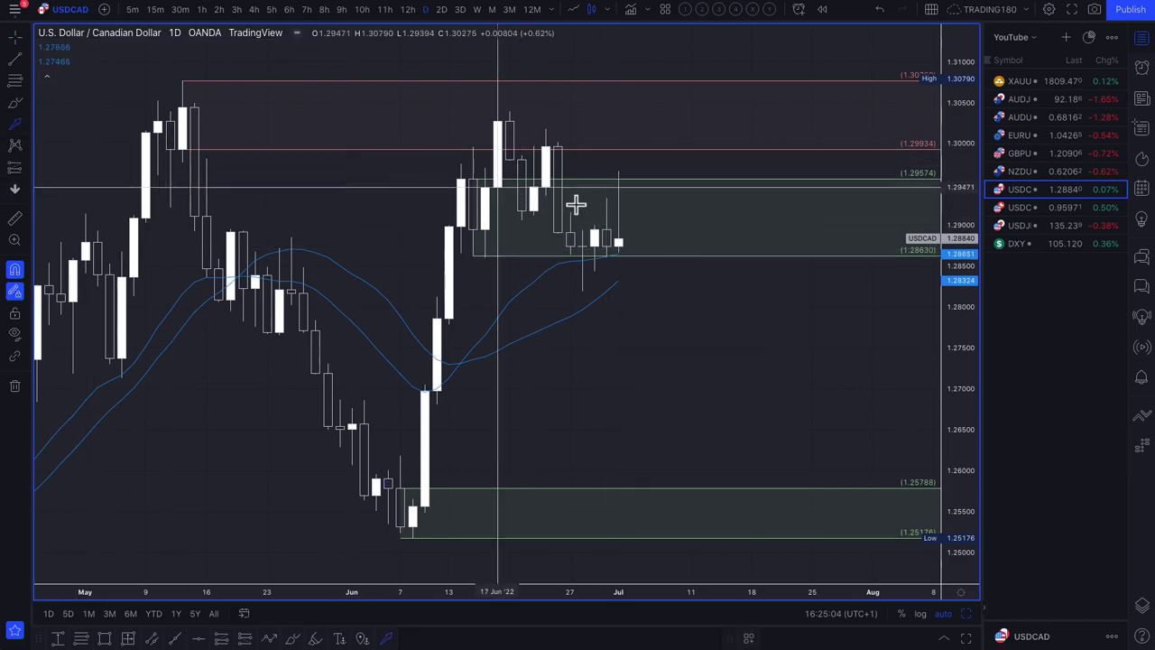
{"action": "left_click_drag", "start_coordinate": [588, 259], "coordinate": [623, 172]}
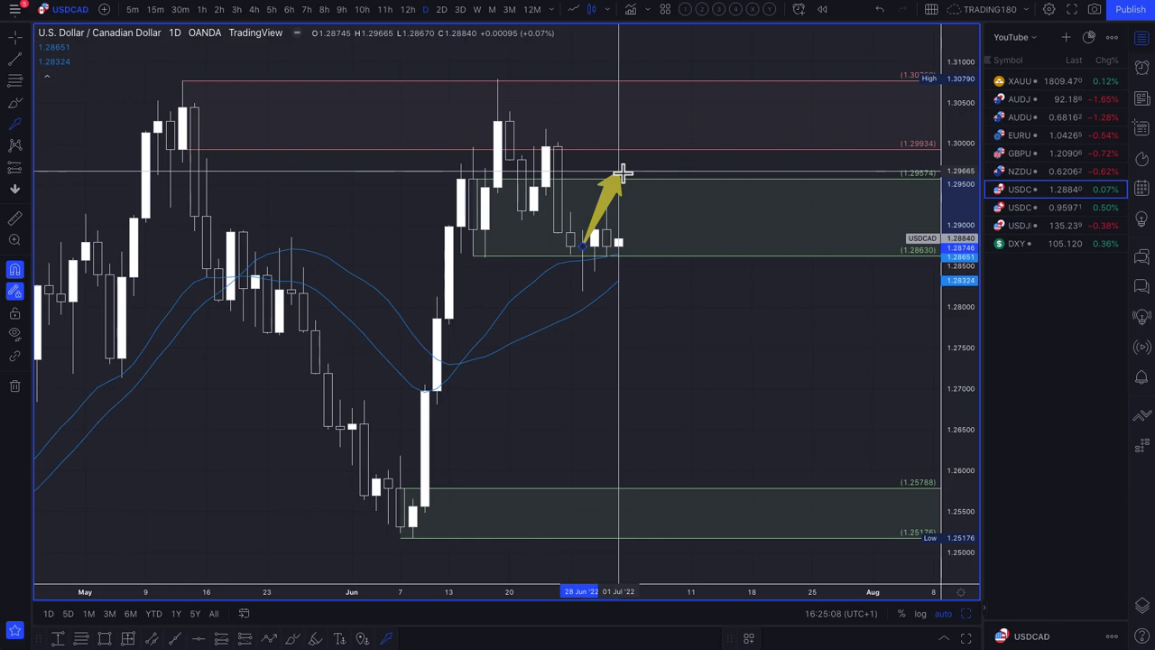
{"action": "key", "text": "Escape"}
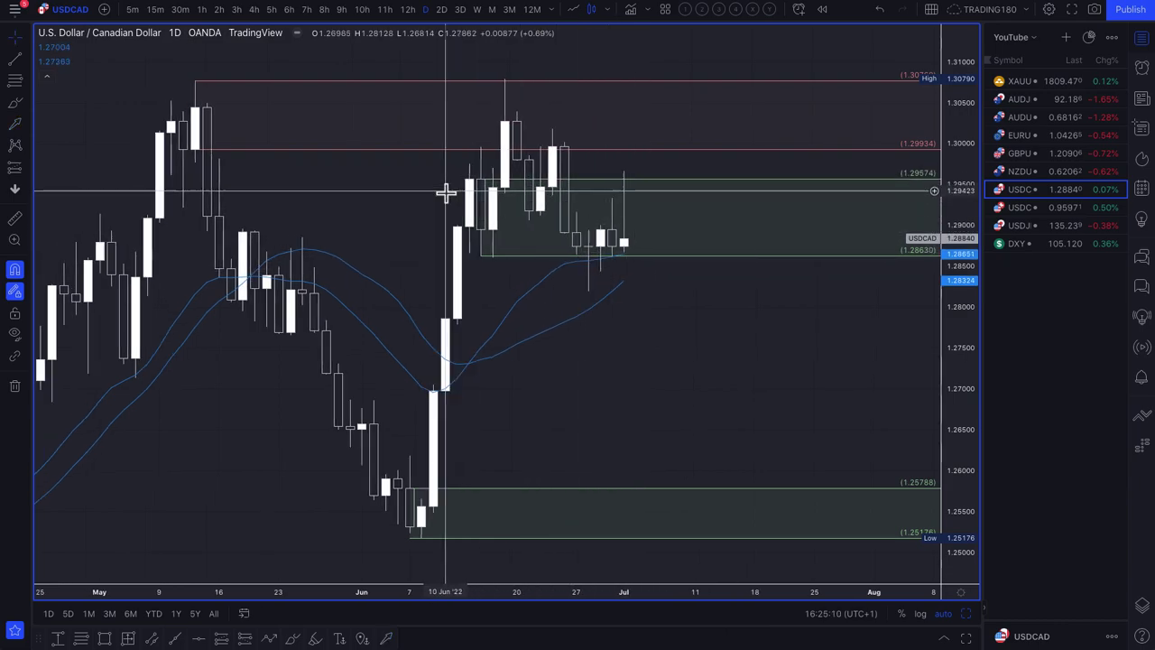
Sketch two rising arrows in the empty area above the April candles, up to about 1.3077 and 1.3063, and remove them
{"action": "scroll", "coordinate": [446, 192], "scroll_direction": "down", "scroll_amount": 3}
{"action": "left_click", "coordinate": [20, 131]}
{"action": "left_click_drag", "start_coordinate": [115, 152], "coordinate": [186, 80]}
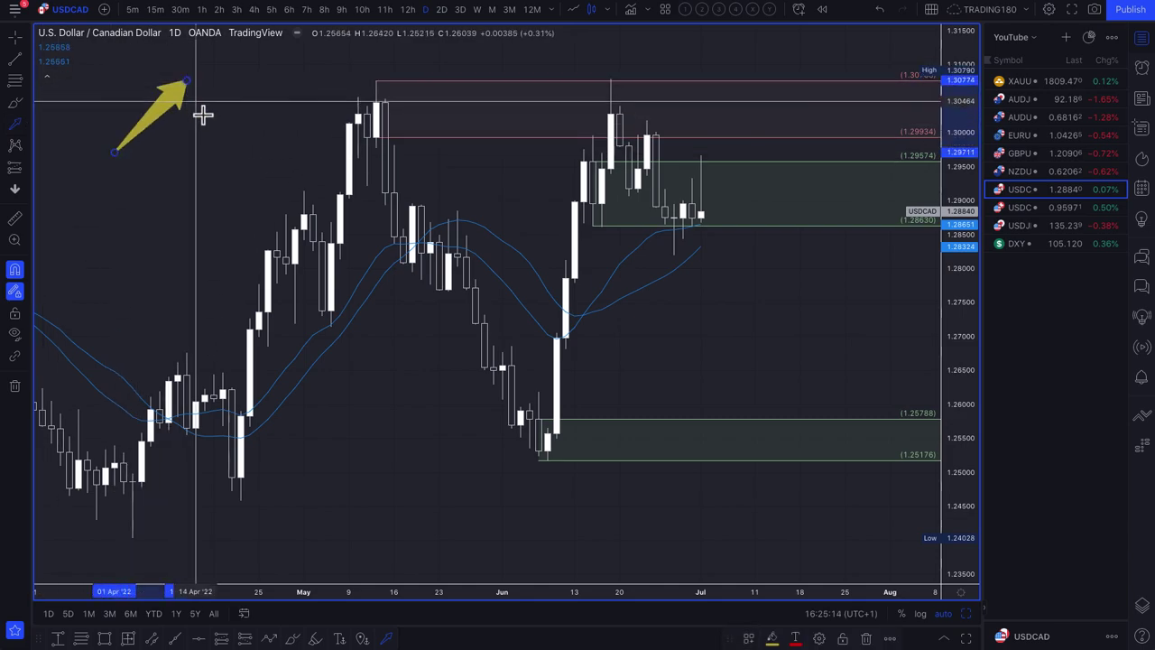
{"action": "left_click_drag", "start_coordinate": [208, 134], "coordinate": [234, 94]}
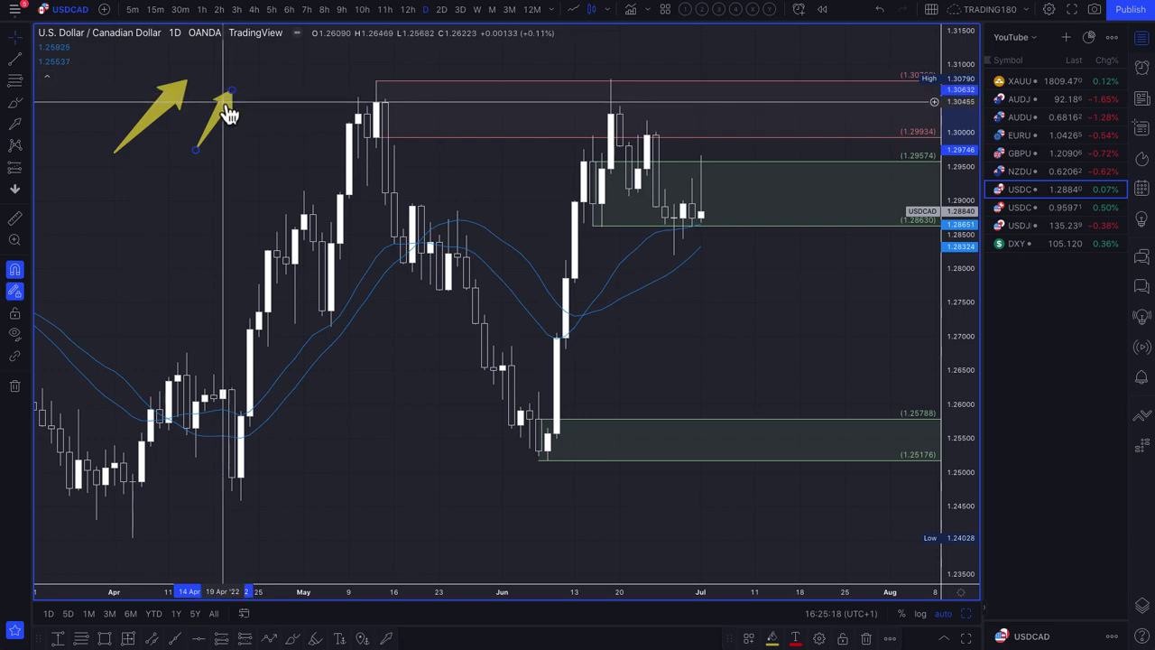
{"action": "left_click", "coordinate": [167, 99]}
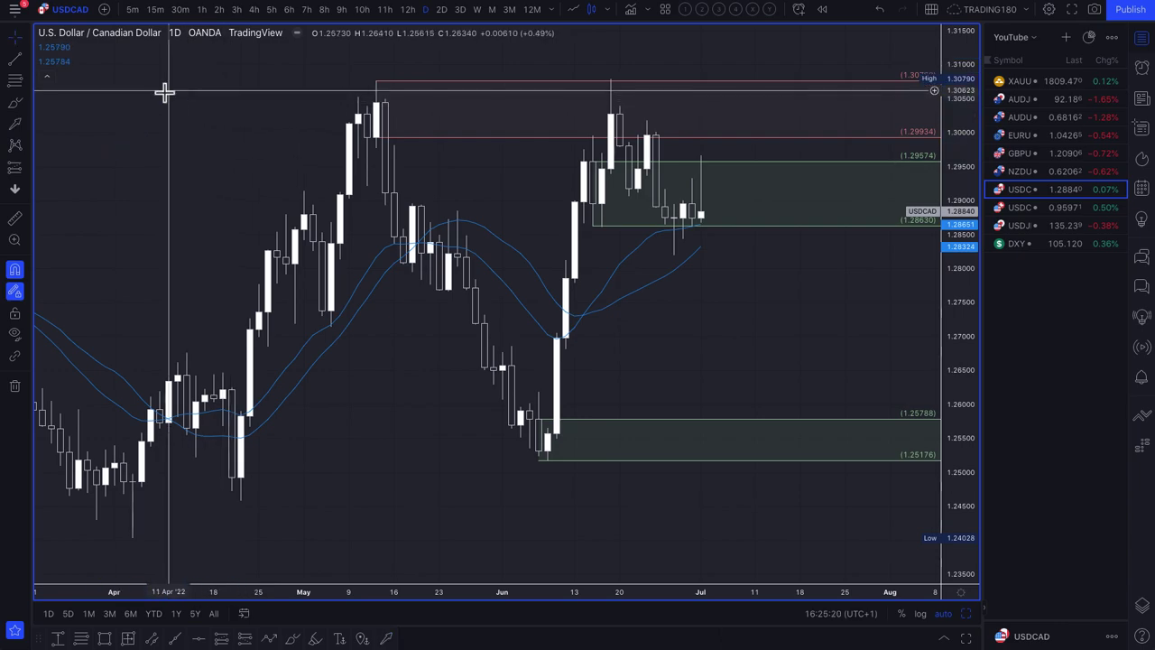
Sketch contrasting pairs of rising and falling arrows in the empty area above the April candles and clear them
{"action": "left_click_drag", "start_coordinate": [114, 120], "coordinate": [169, 67]}
{"action": "left_click_drag", "start_coordinate": [122, 142], "coordinate": [161, 187]}
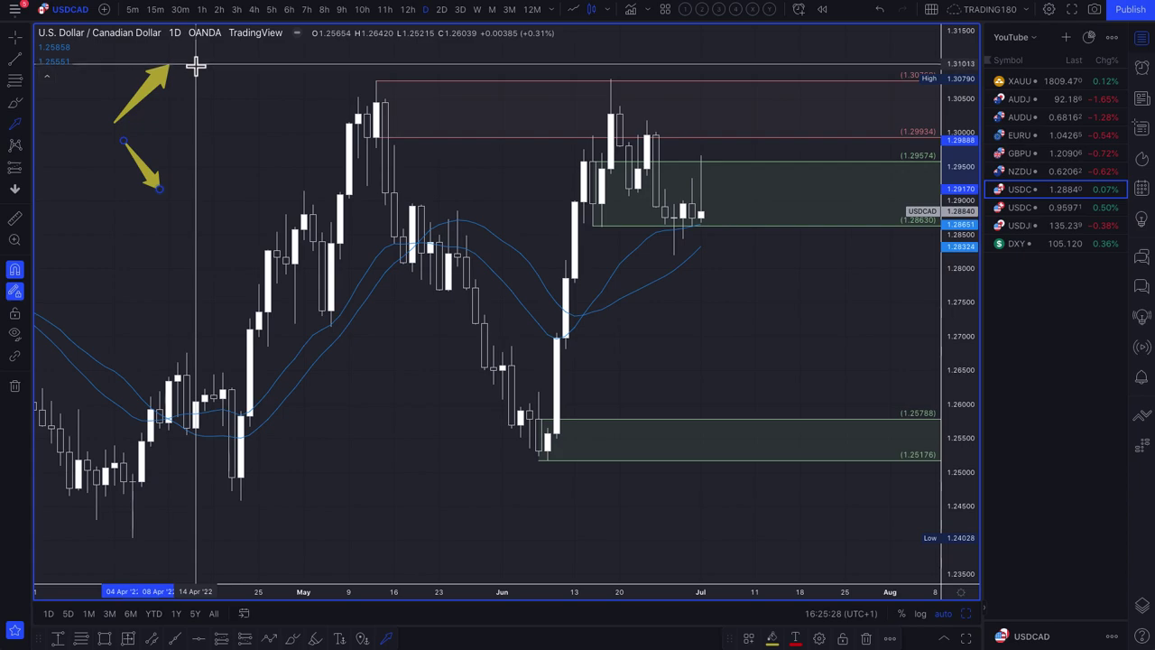
{"action": "left_click_drag", "start_coordinate": [196, 65], "coordinate": [239, 109]}
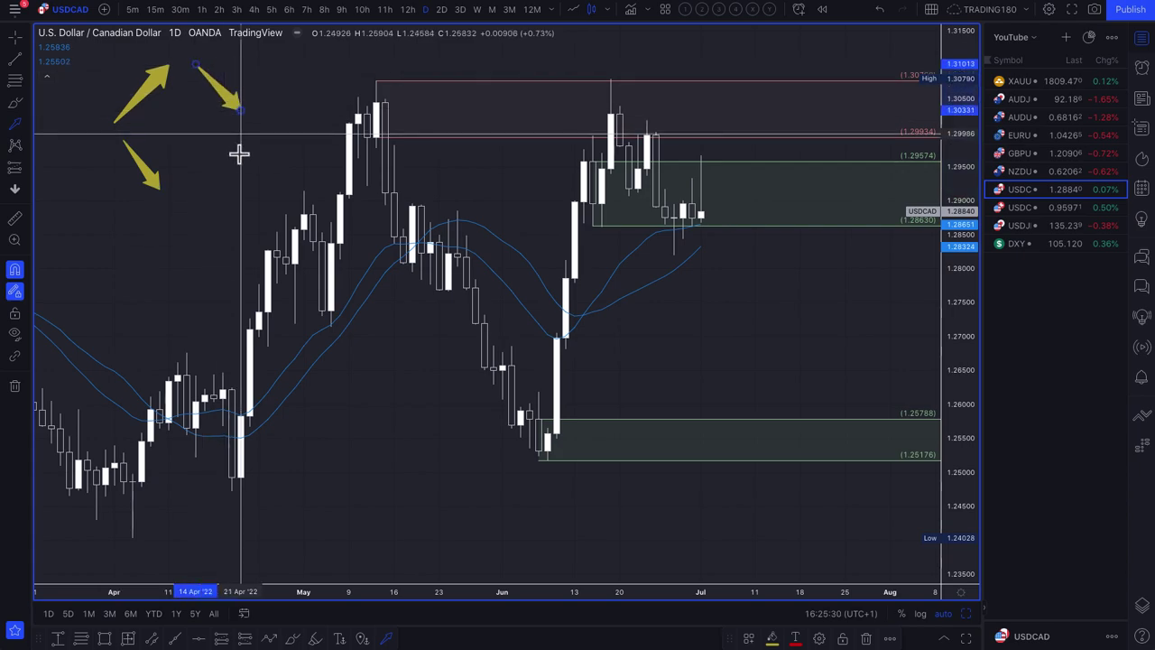
{"action": "left_click_drag", "start_coordinate": [214, 187], "coordinate": [249, 141]}
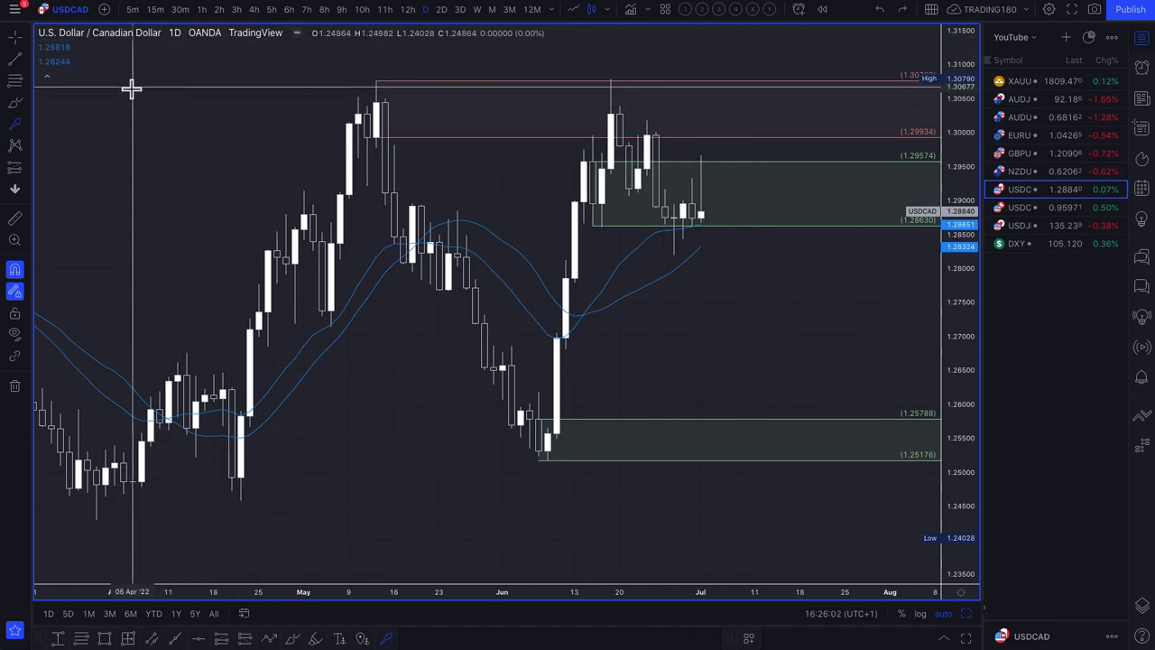
Draw a falling arrow to about 1.2828 and adjust its start to about 1.3065 inside the upper supply zone
{"action": "mouse_move", "coordinate": [745, 106]}
{"action": "left_mouse_down"}
{"action": "mouse_move", "coordinate": [827, 253]}
{"action": "mouse_move", "coordinate": [707, 240]}
{"action": "mouse_move", "coordinate": [826, 251]}
{"action": "left_mouse_up"}
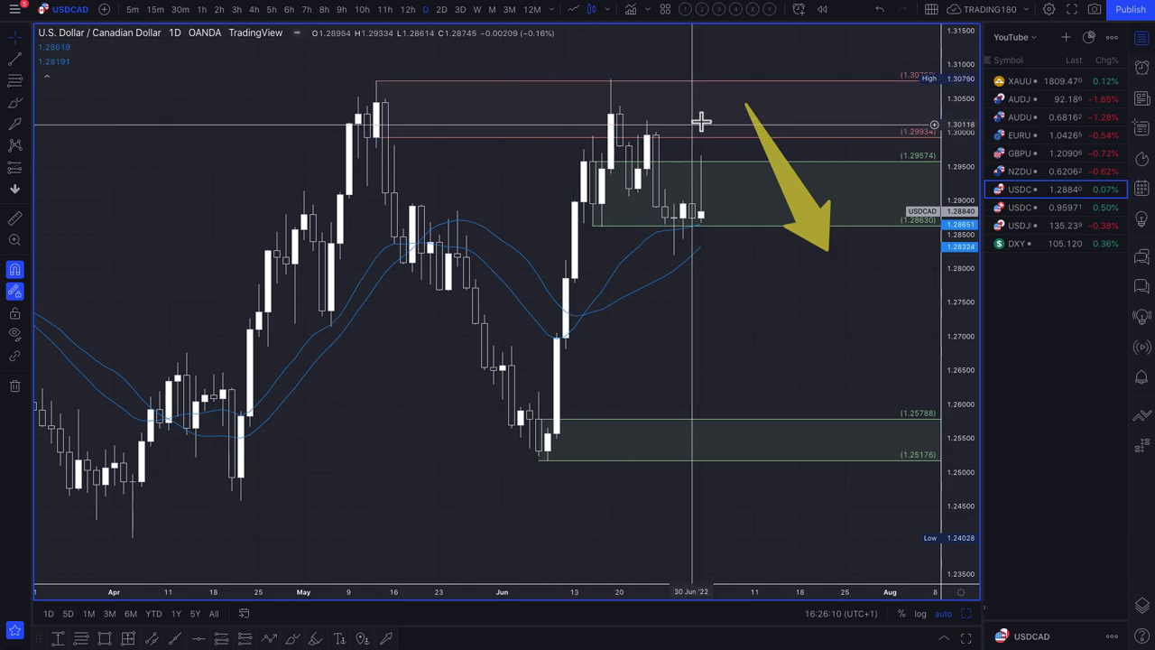
{"action": "left_click", "coordinate": [746, 94]}
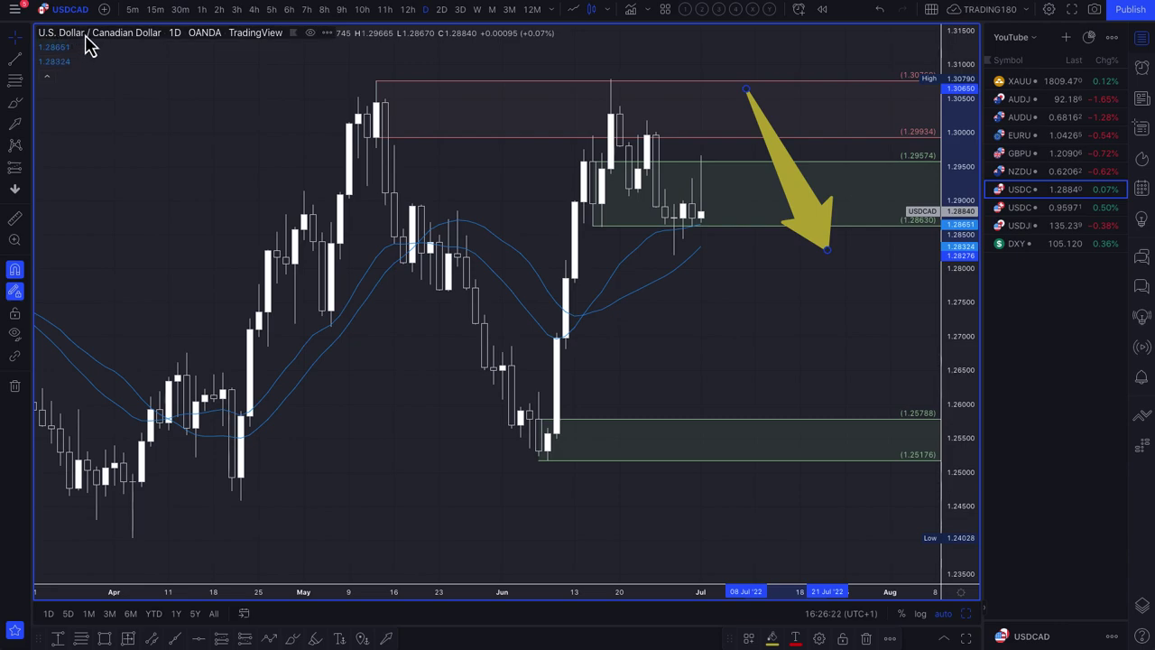
{"action": "right_click", "coordinate": [747, 76]}
{"action": "left_click", "coordinate": [730, 60]}
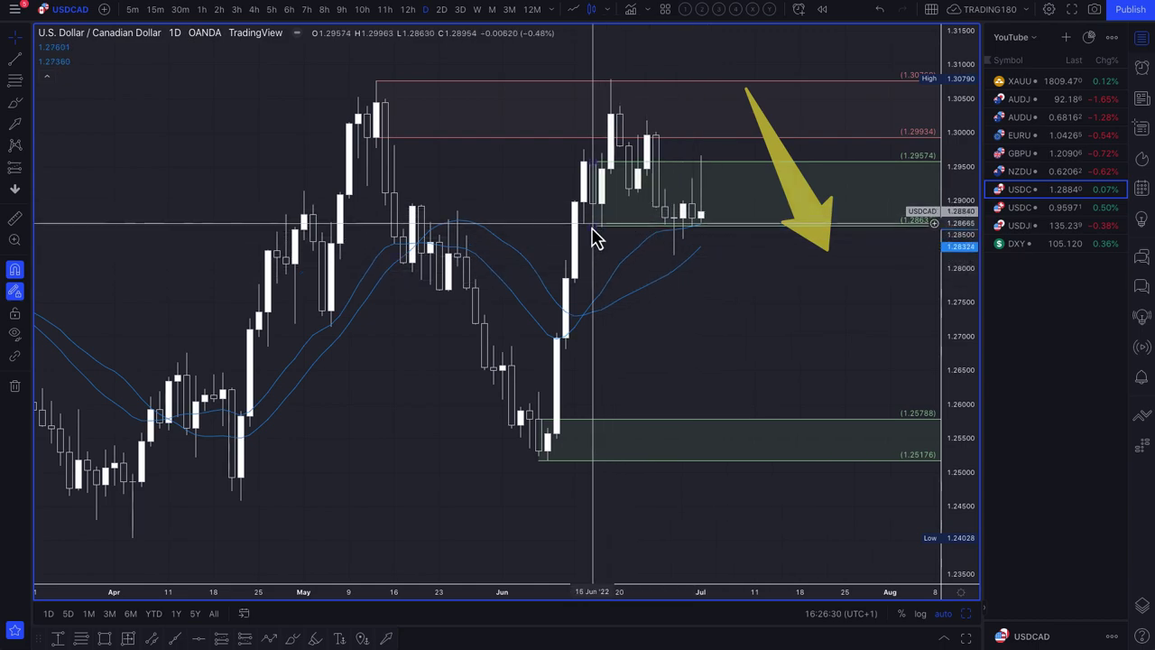
Move the upper demand zone onto the late-June candles so it spans from 1.28194 to 1.28916
{"action": "left_click_drag", "start_coordinate": [632, 242], "coordinate": [677, 258]}
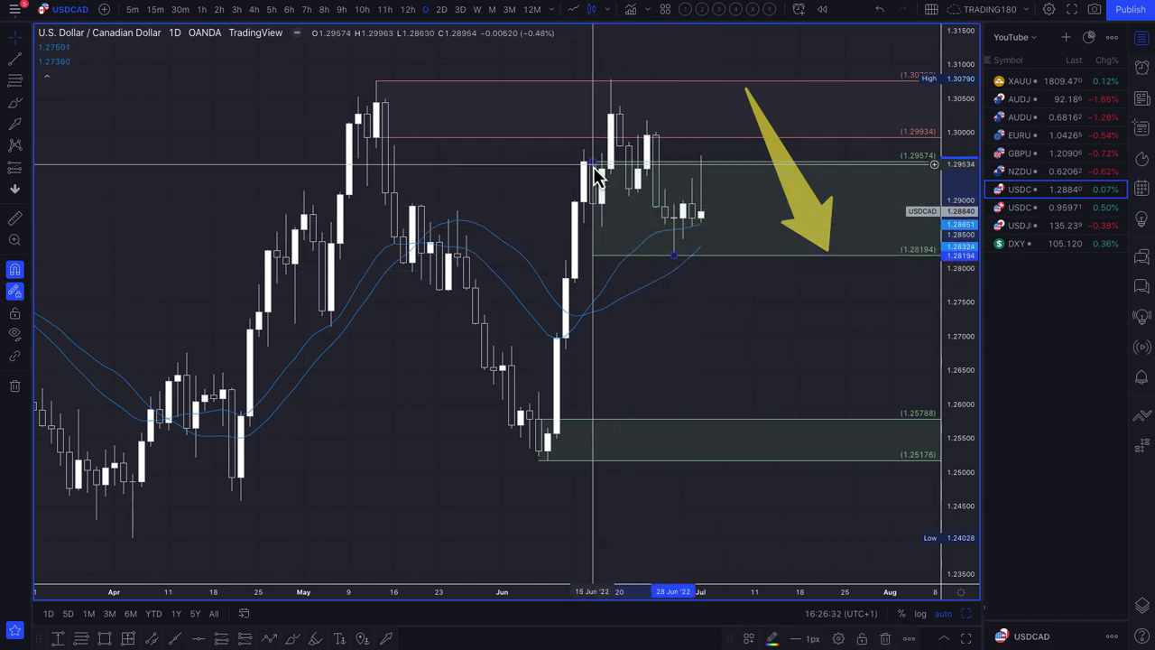
{"action": "mouse_move", "coordinate": [595, 172]}
{"action": "left_mouse_down"}
{"action": "mouse_move", "coordinate": [683, 211]}
{"action": "mouse_move", "coordinate": [667, 222]}
{"action": "left_mouse_up"}
{"action": "right_click", "coordinate": [700, 227]}
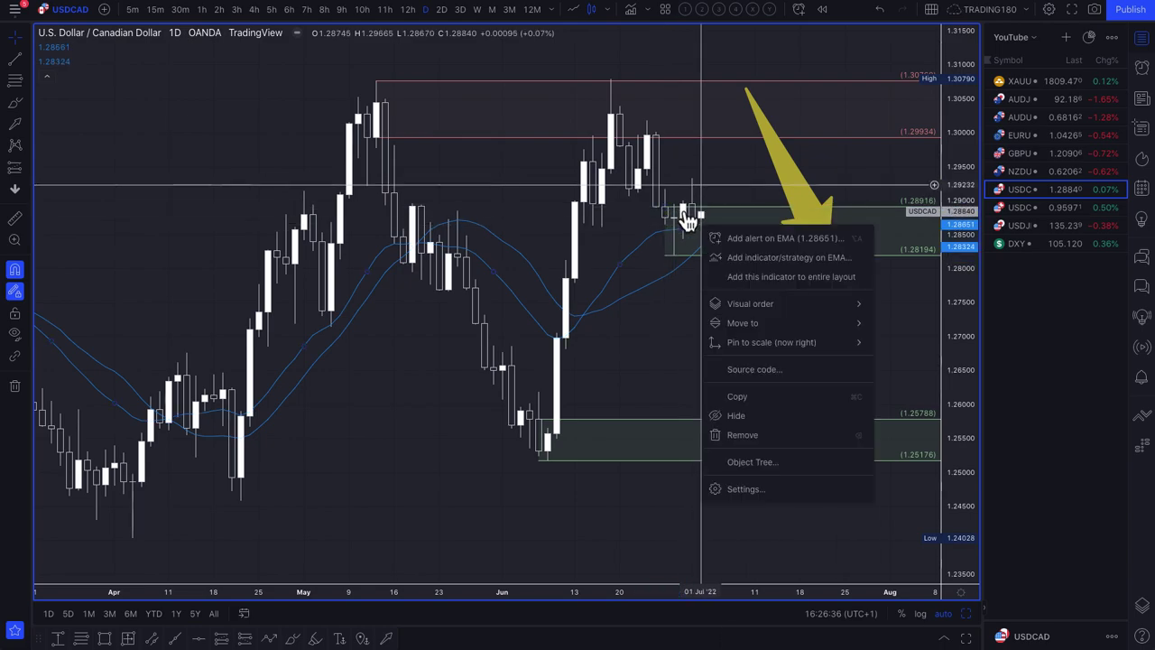
{"action": "left_click", "coordinate": [705, 154]}
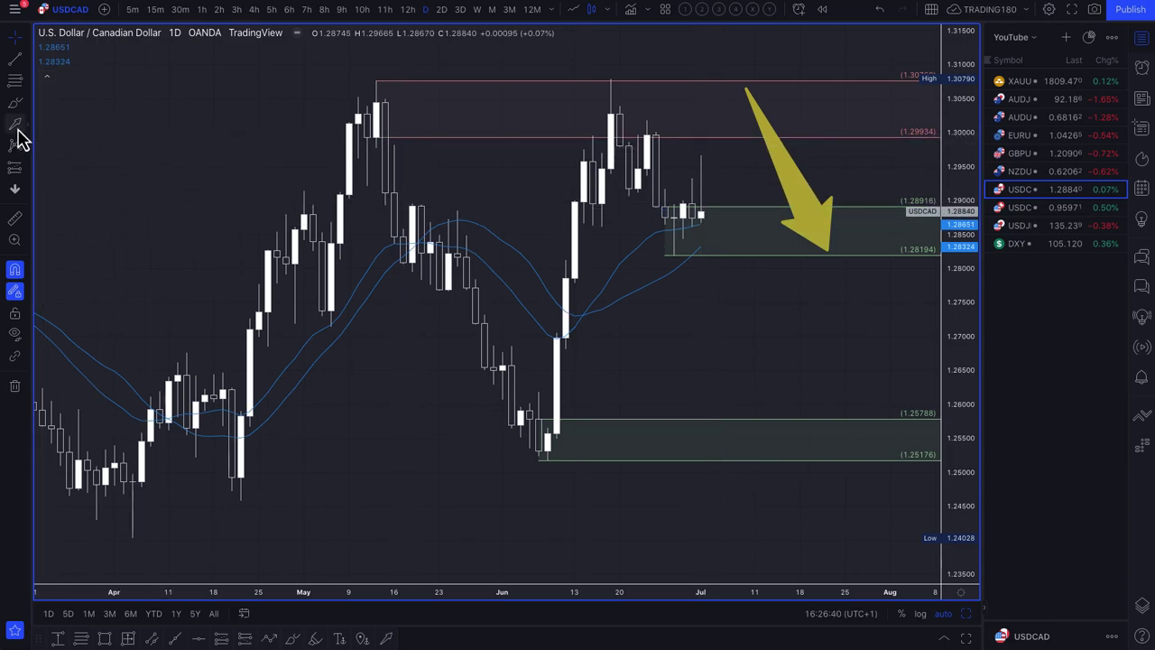
Draw an arrow from the 1 July high down to about 1.283 in the demand zone and another up to about 1.2929
{"action": "mouse_move", "coordinate": [701, 156]}
{"action": "left_mouse_down"}
{"action": "mouse_move", "coordinate": [735, 246]}
{"action": "mouse_move", "coordinate": [770, 183]}
{"action": "left_mouse_up"}
{"action": "left_click", "coordinate": [770, 183]}
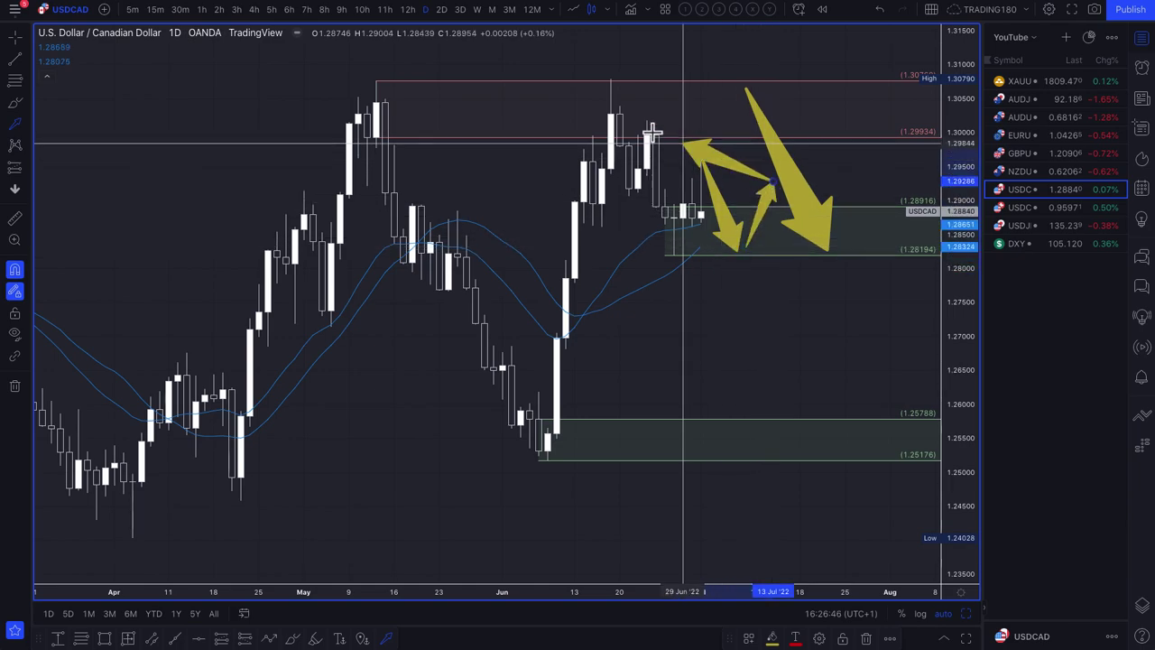
Switch USDCAD to the 1-hour timeframe and examine the latest price action around the demand zone
{"action": "left_click", "coordinate": [202, 10]}
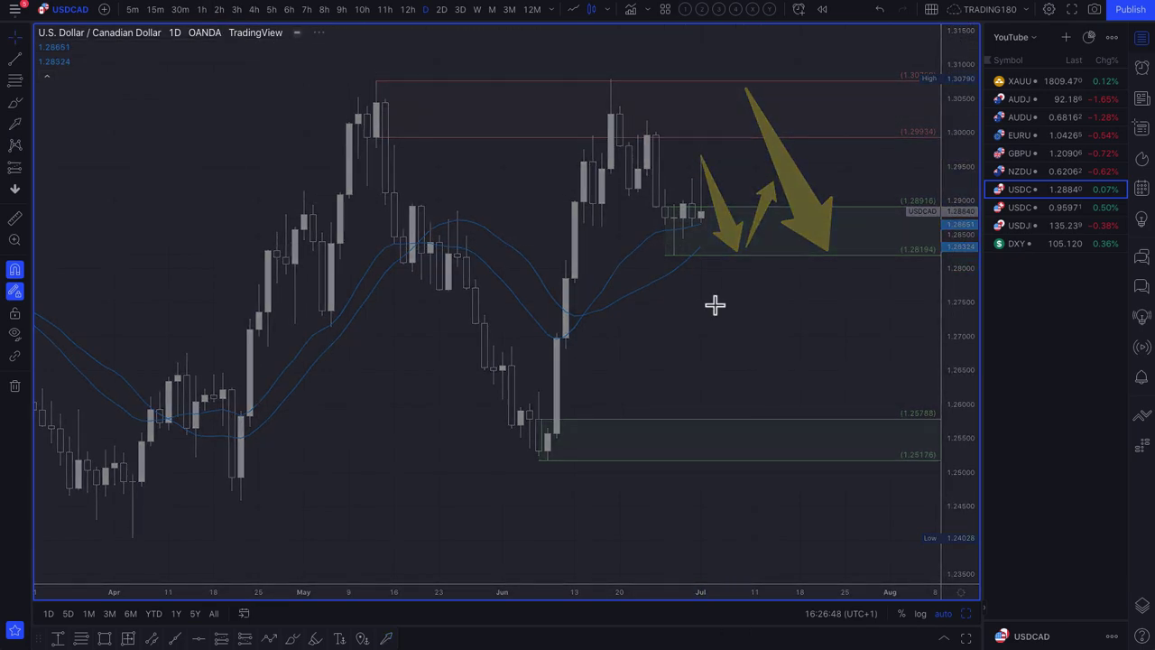
{"action": "scroll", "coordinate": [714, 304], "scroll_direction": "up", "scroll_amount": 5}
{"action": "scroll", "coordinate": [714, 307], "scroll_direction": "right", "scroll_amount": 5}
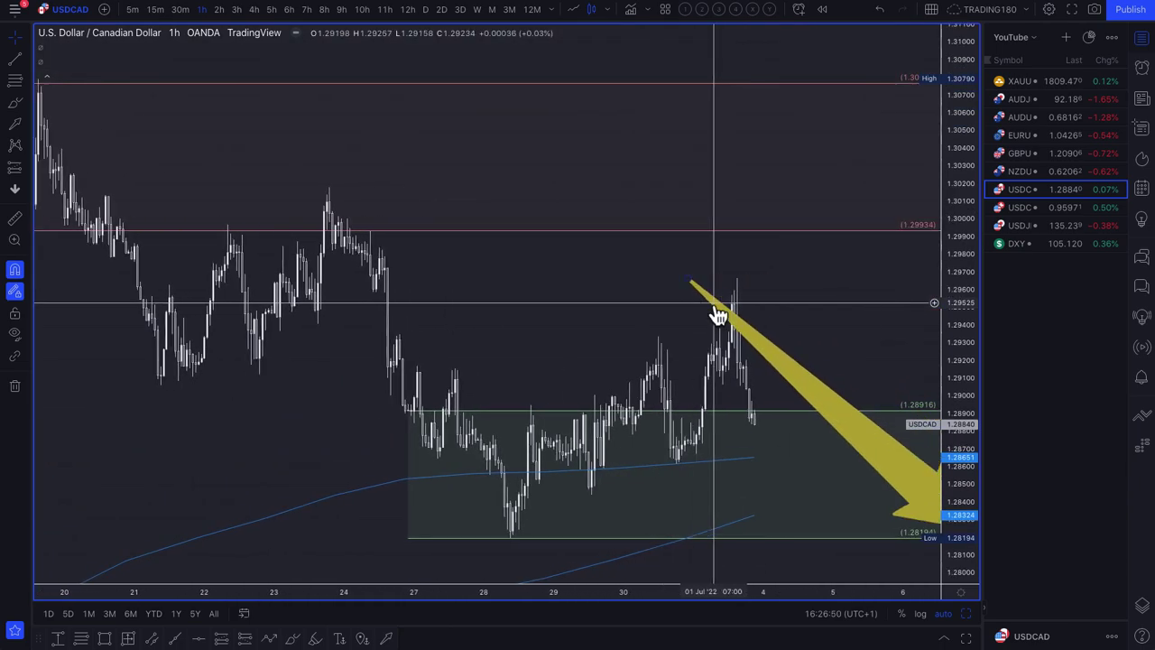
Open NZDUSD from the watchlist on the daily timeframe and bring its latest candles and zones into view
{"action": "left_click", "coordinate": [1030, 173]}
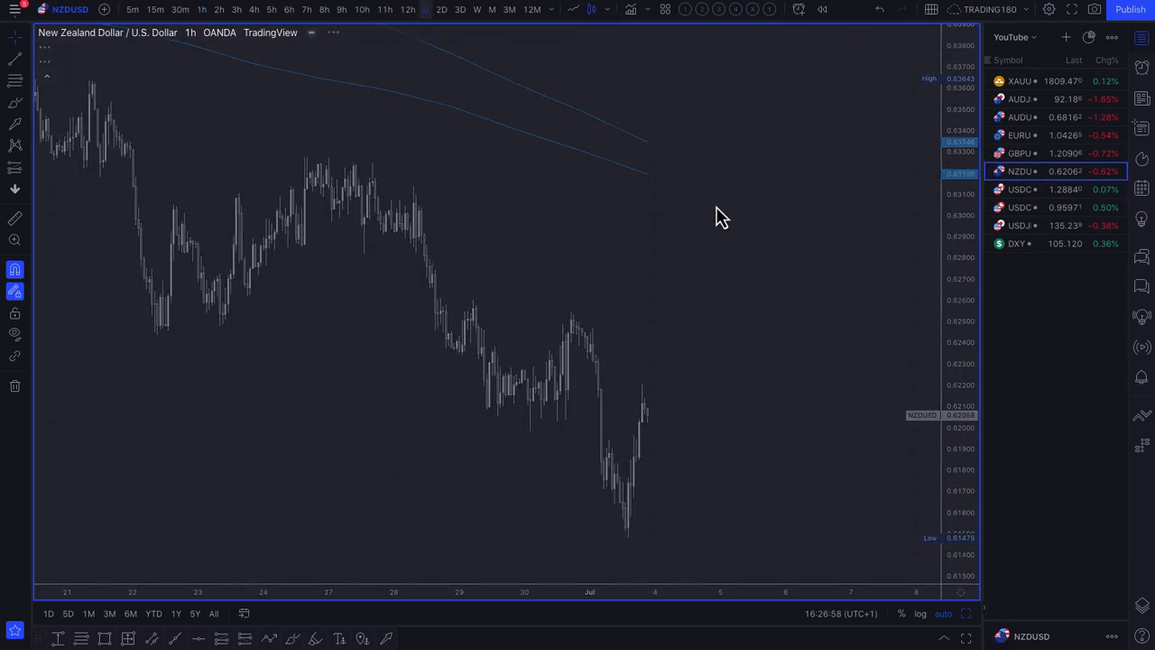
{"action": "scroll", "coordinate": [715, 206], "scroll_direction": "up", "scroll_amount": 10}
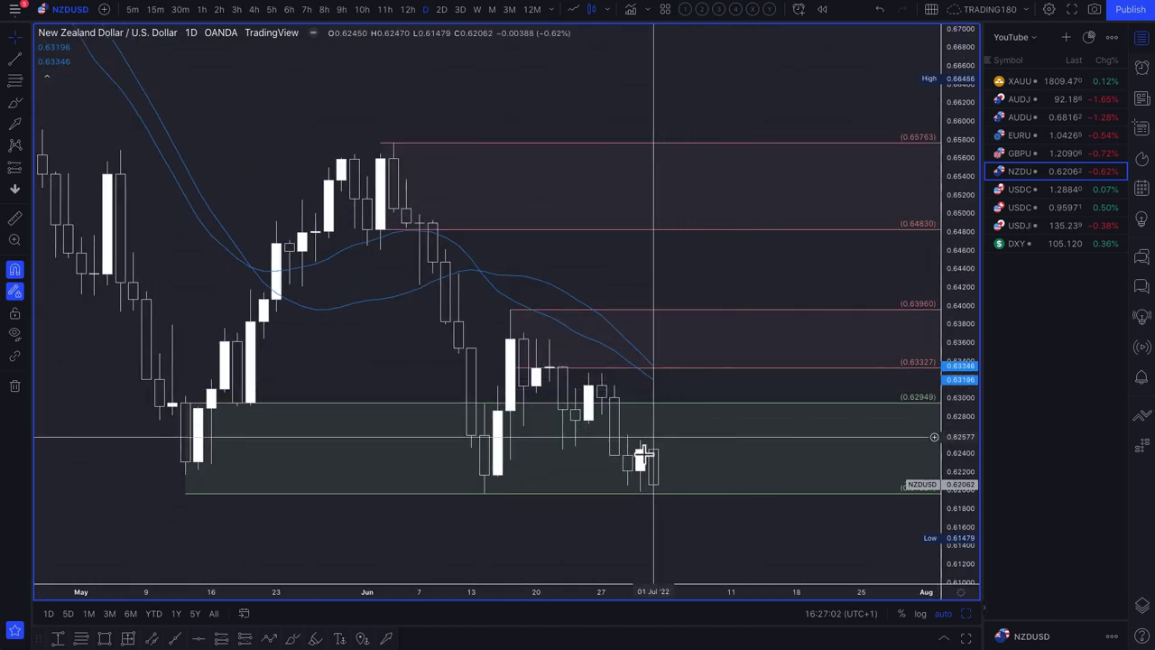
Move the demand zone's upper edge to 0.62600 on the 14 June candle, keeping the lower edge at 0.61967
{"action": "right_click", "coordinate": [641, 483]}
{"action": "left_click", "coordinate": [484, 495]}
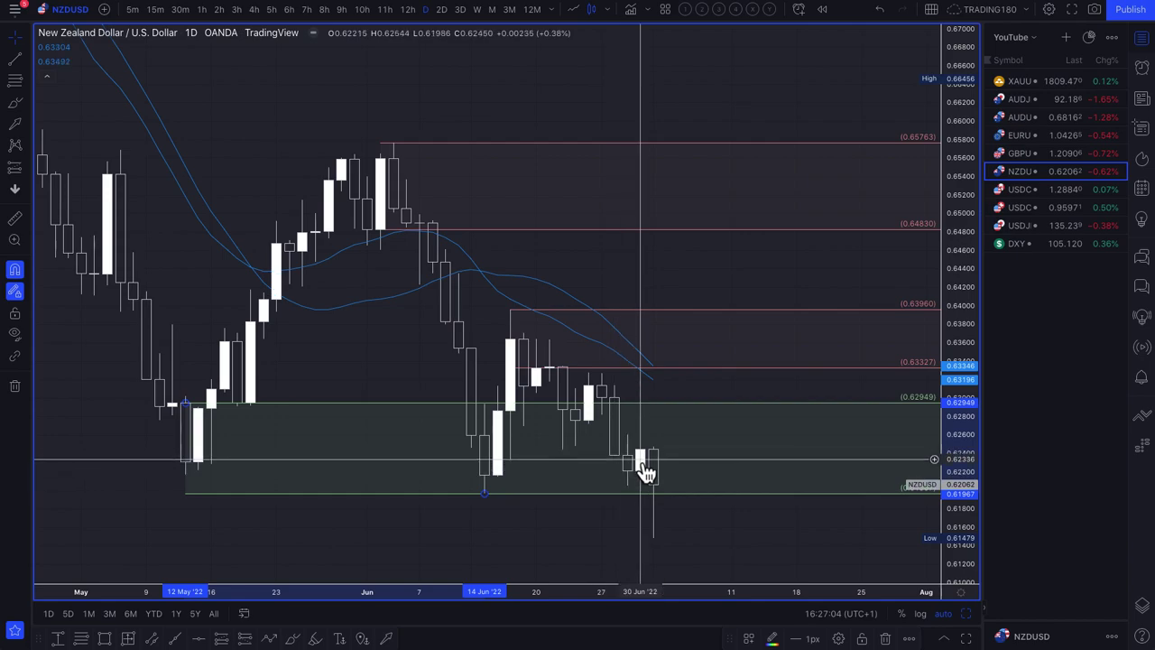
{"action": "left_click_drag", "start_coordinate": [185, 406], "coordinate": [484, 449]}
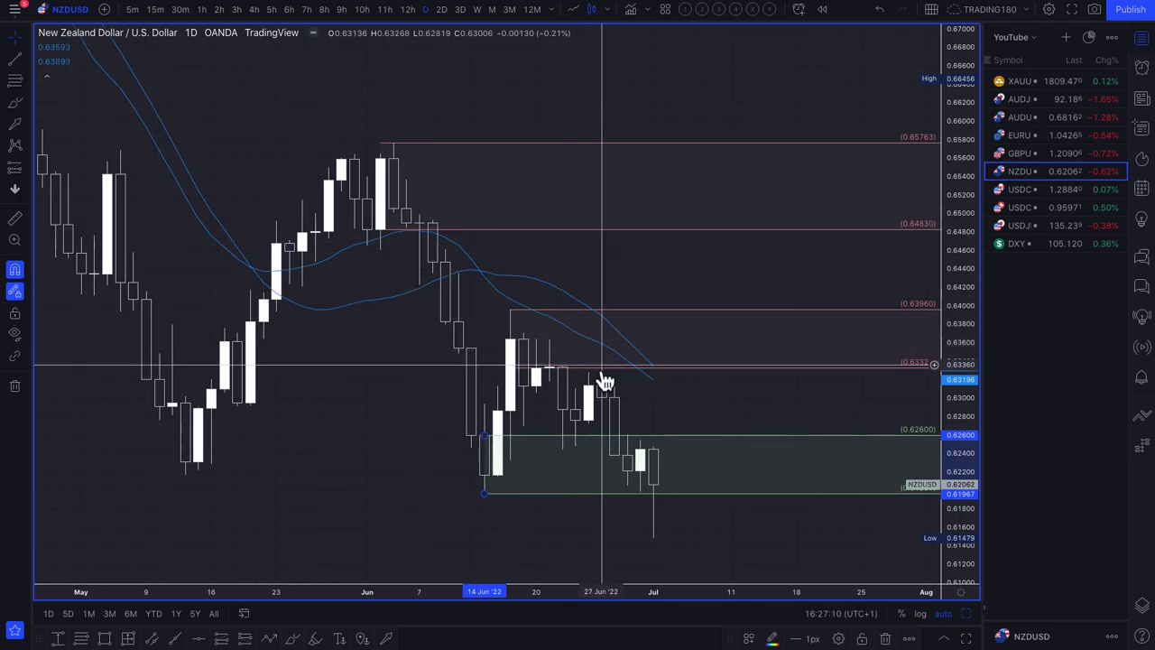
Mark a supply zone from 0.62760 to 0.63274 on the 24 June candle with Fib Retracement
{"action": "left_click", "coordinate": [13, 81]}
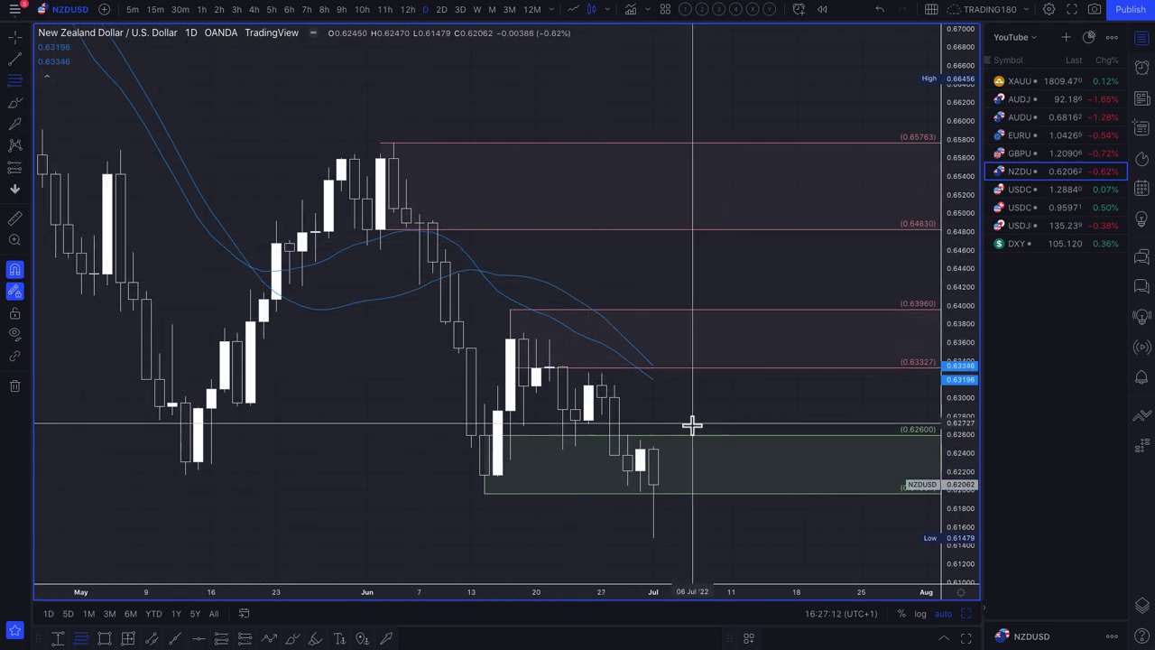
{"action": "left_click", "coordinate": [589, 420]}
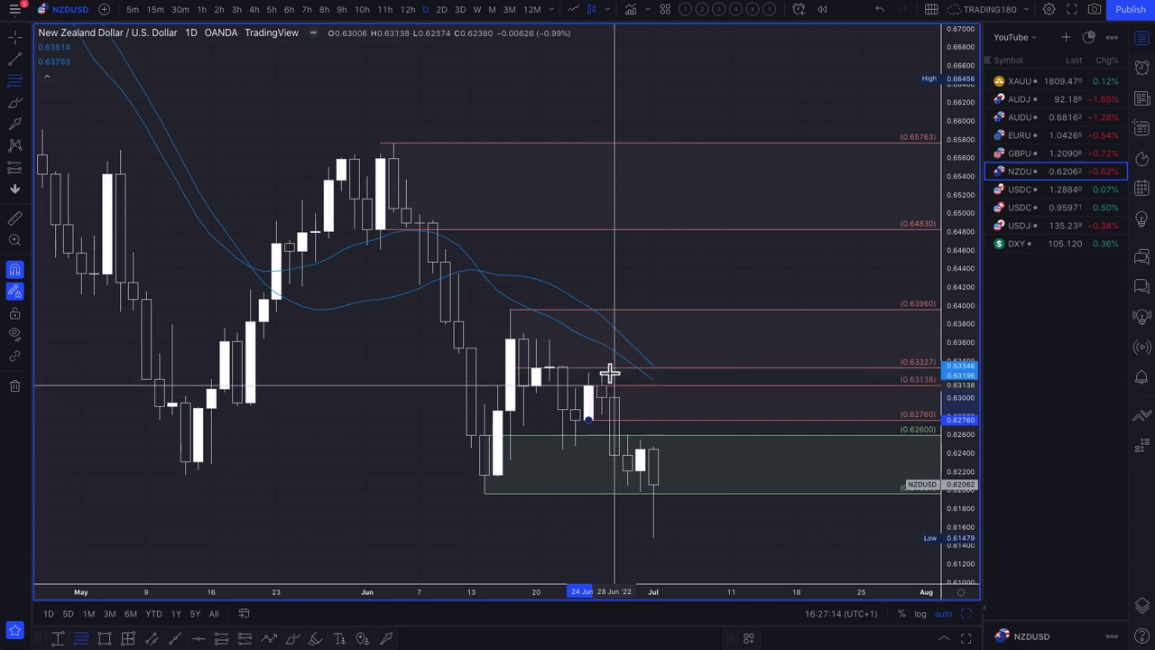
{"action": "left_click", "coordinate": [590, 376]}
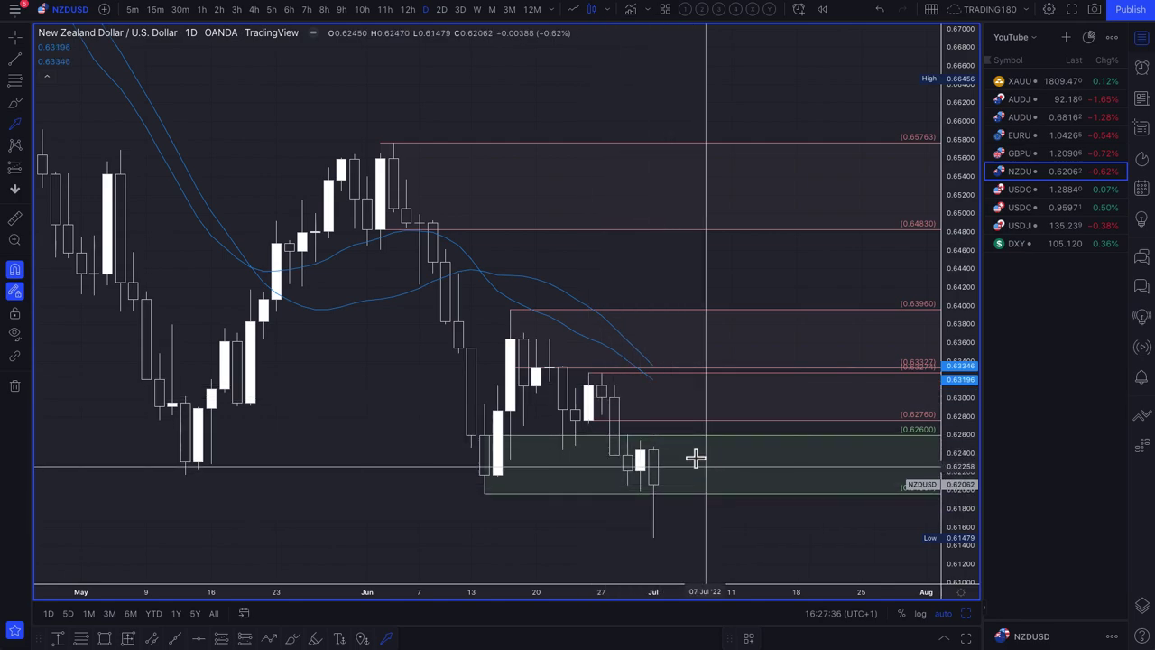
{"action": "left_click_drag", "start_coordinate": [654, 486], "coordinate": [703, 391]}
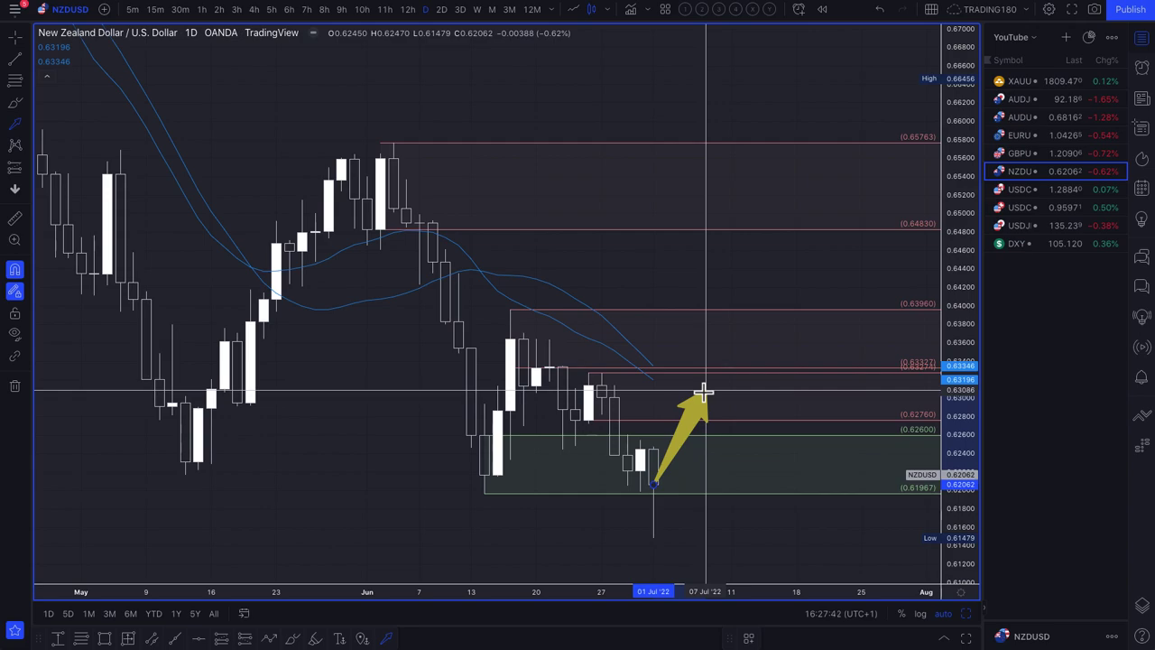
{"action": "key", "text": "Escape"}
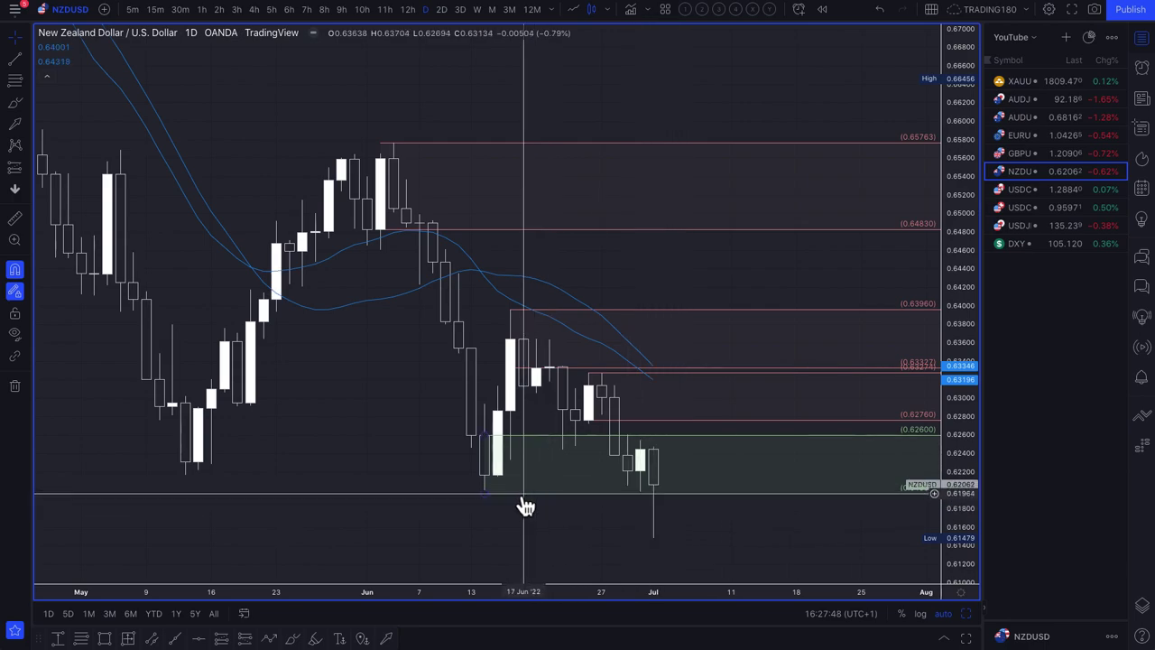
{"action": "scroll", "coordinate": [597, 483], "scroll_direction": "down", "scroll_amount": 3}
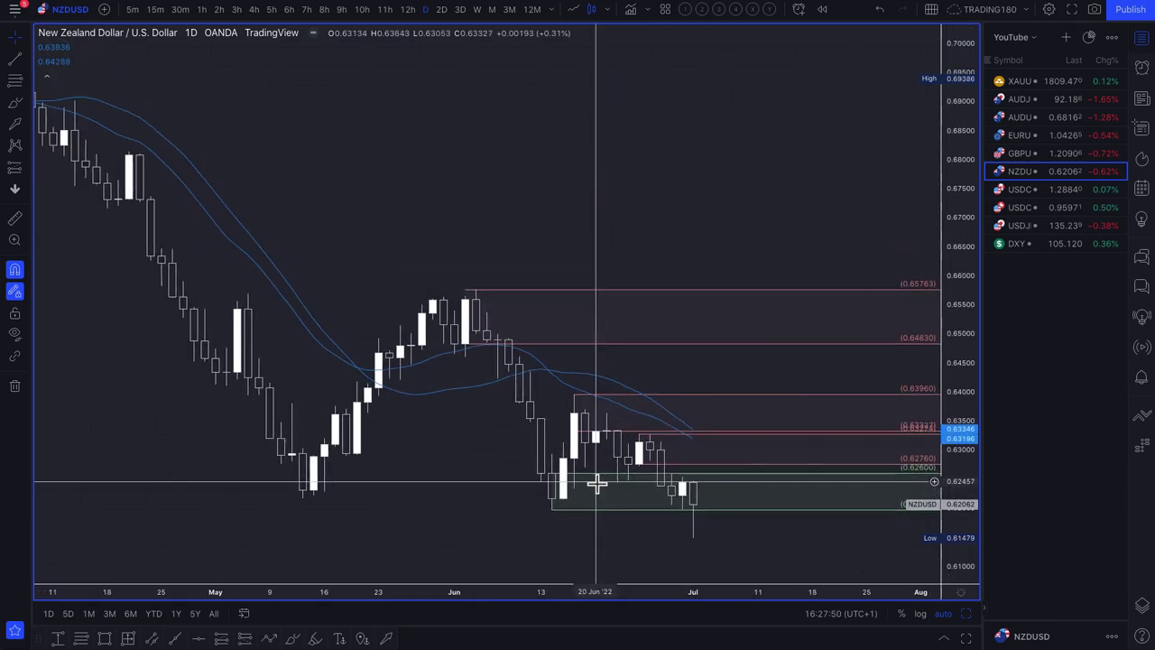
{"action": "scroll", "coordinate": [665, 423], "scroll_direction": "up", "scroll_amount": 3}
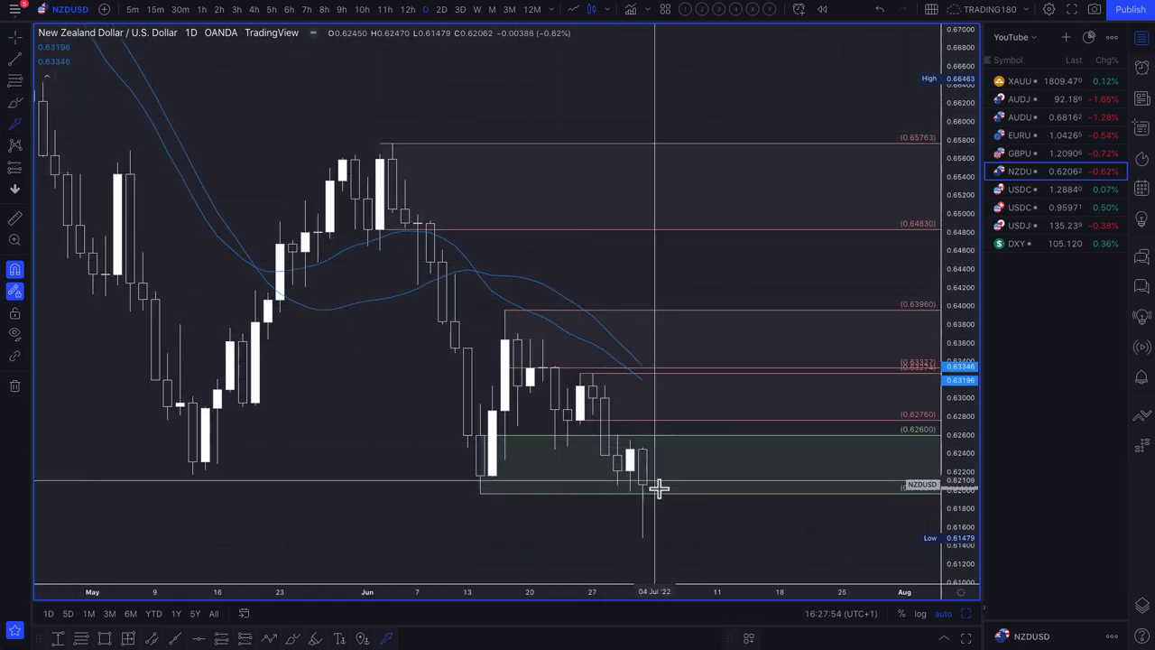
{"action": "left_click_drag", "start_coordinate": [643, 485], "coordinate": [690, 386]}
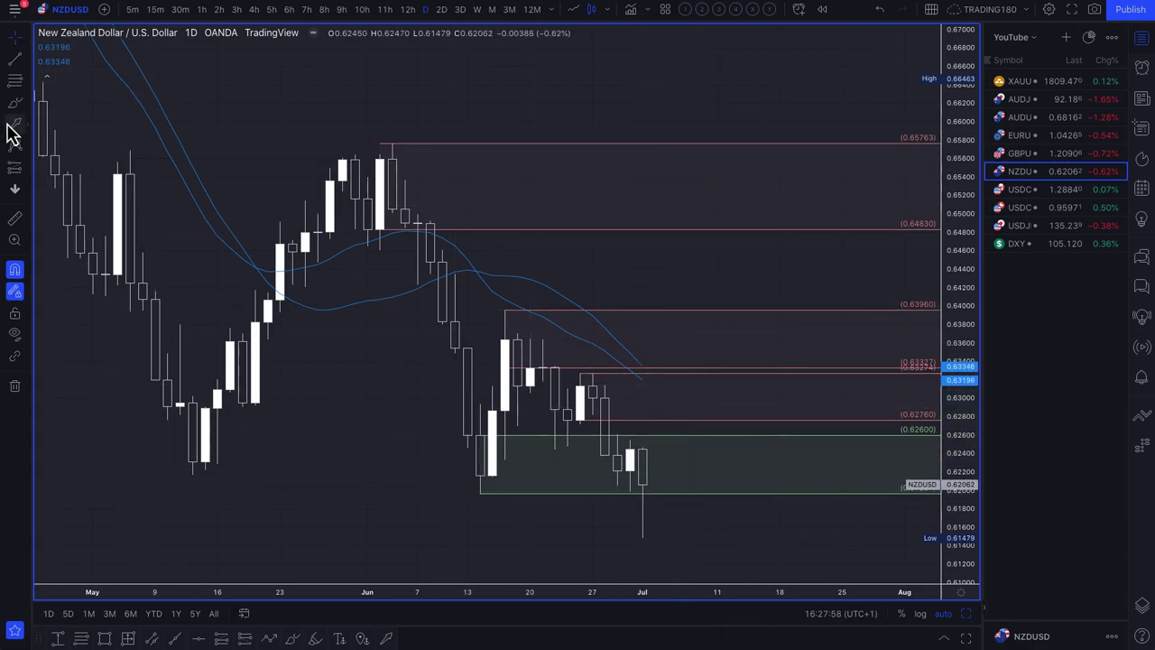
Draw falling arrows from 0.63134 to about 0.6195 and from 0.63878 in the higher supply zone to about 0.6202
{"action": "left_click_drag", "start_coordinate": [683, 387], "coordinate": [770, 496]}
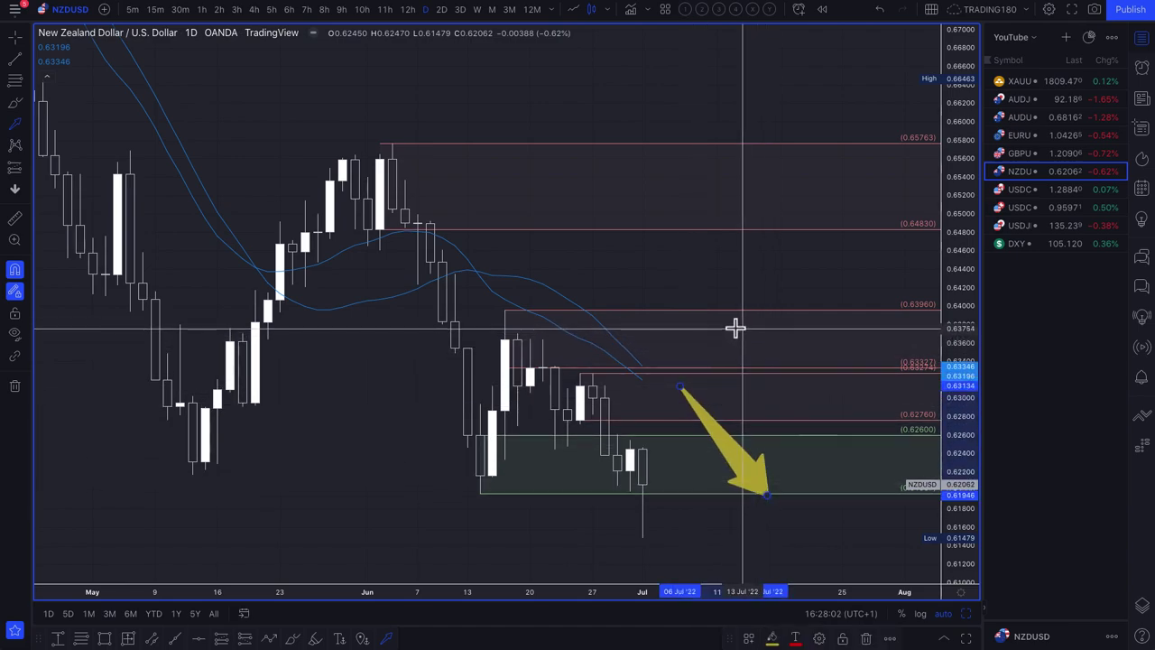
{"action": "left_click_drag", "start_coordinate": [731, 318], "coordinate": [857, 542]}
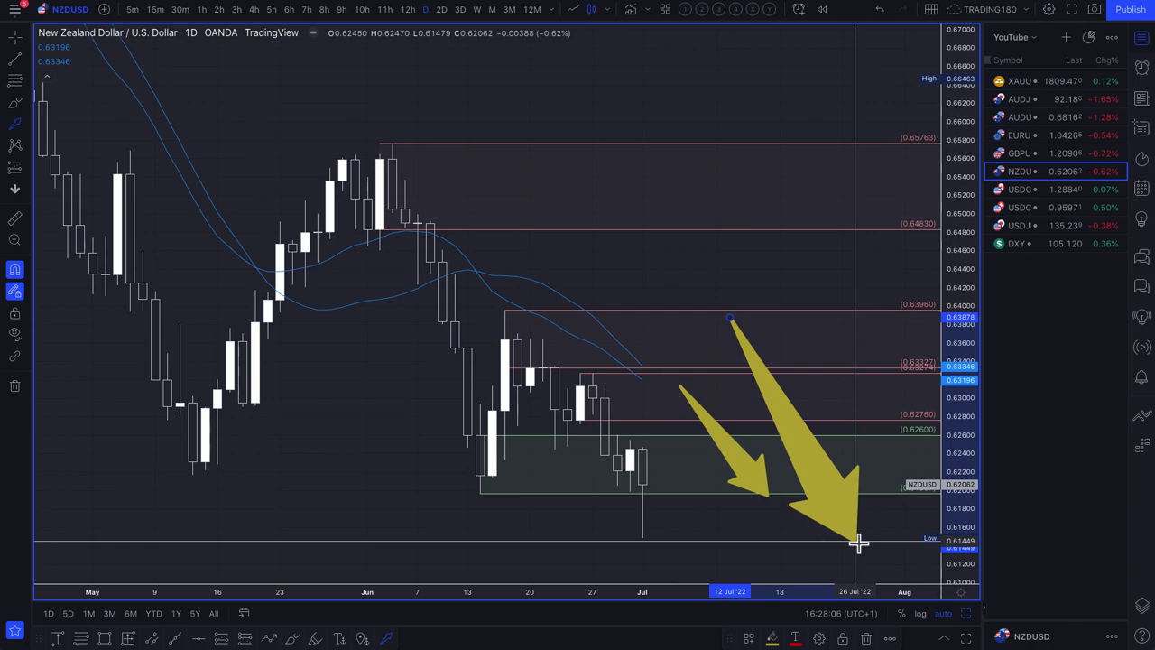
{"action": "left_click_drag", "start_coordinate": [858, 542], "coordinate": [844, 490]}
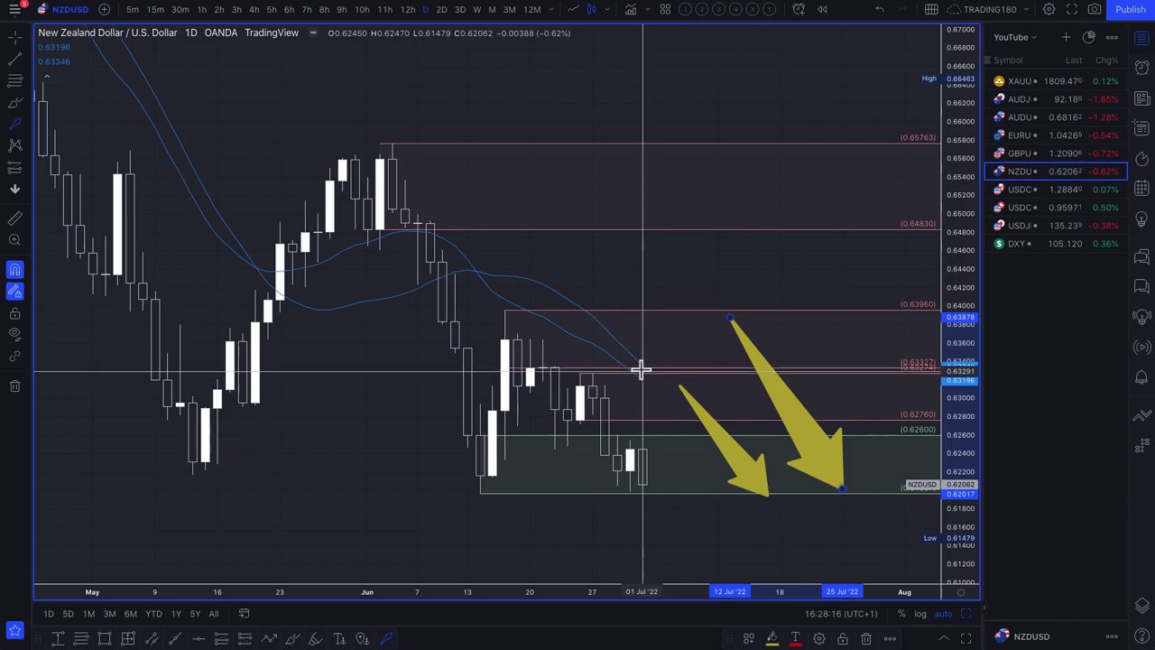
Open GBPUSD from the watchlist and mark a supply zone from 1.22604 to the 16 June high at 1.24066 with Fib Retracement
{"action": "left_click", "coordinate": [1029, 156]}
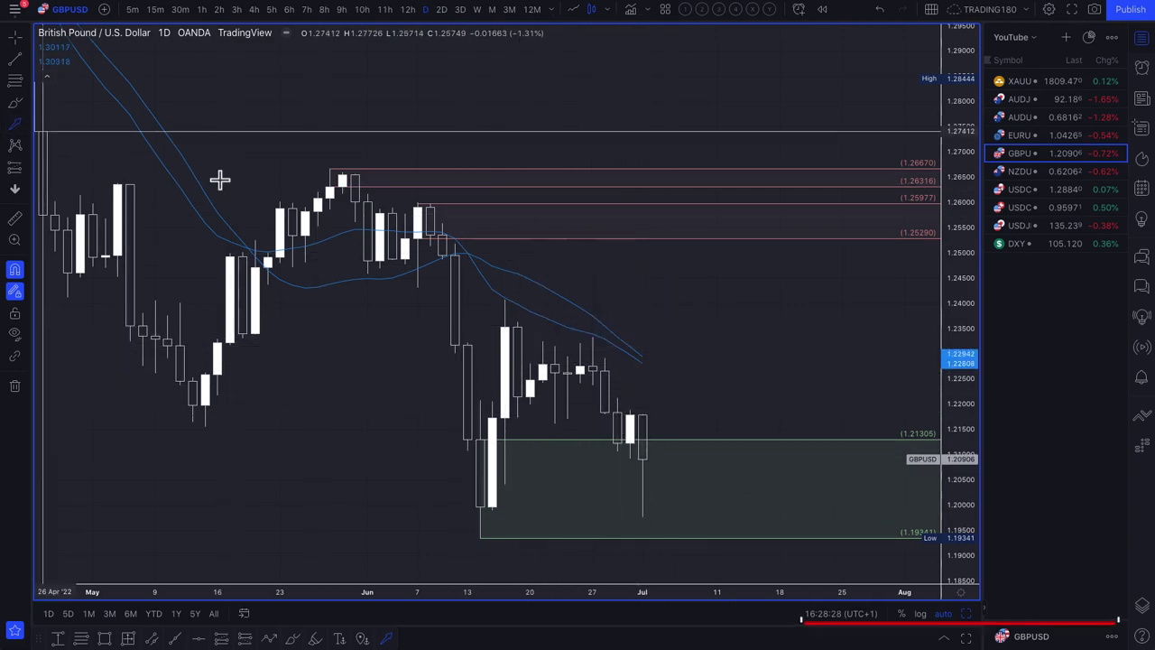
{"action": "left_click", "coordinate": [15, 86]}
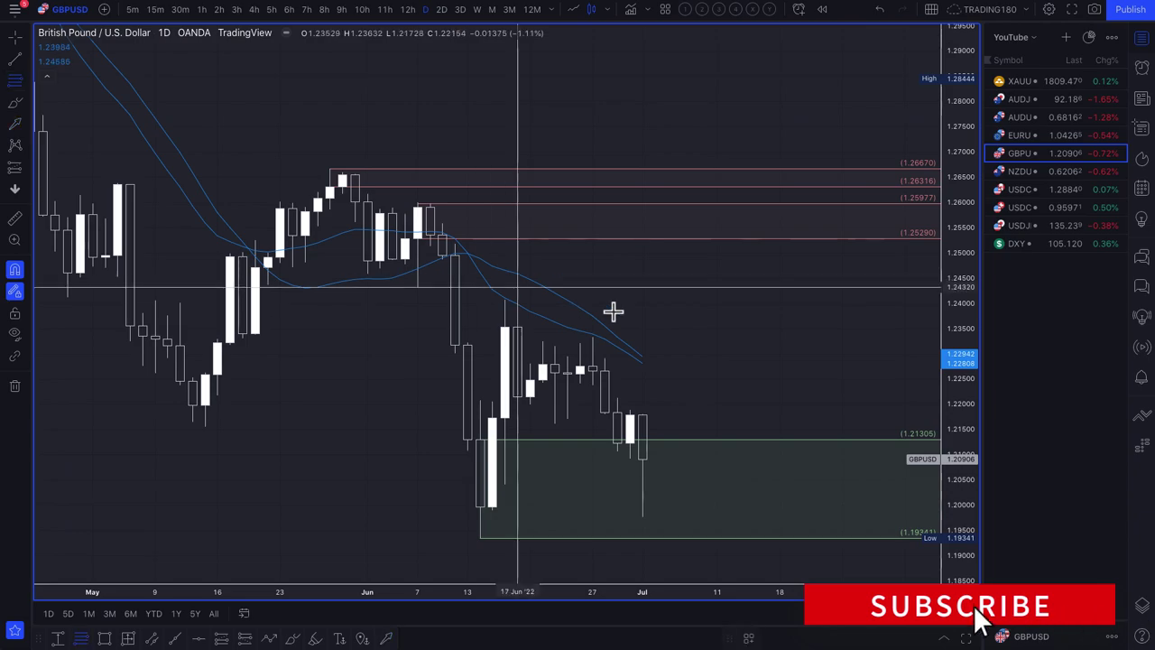
{"action": "left_click", "coordinate": [507, 305]}
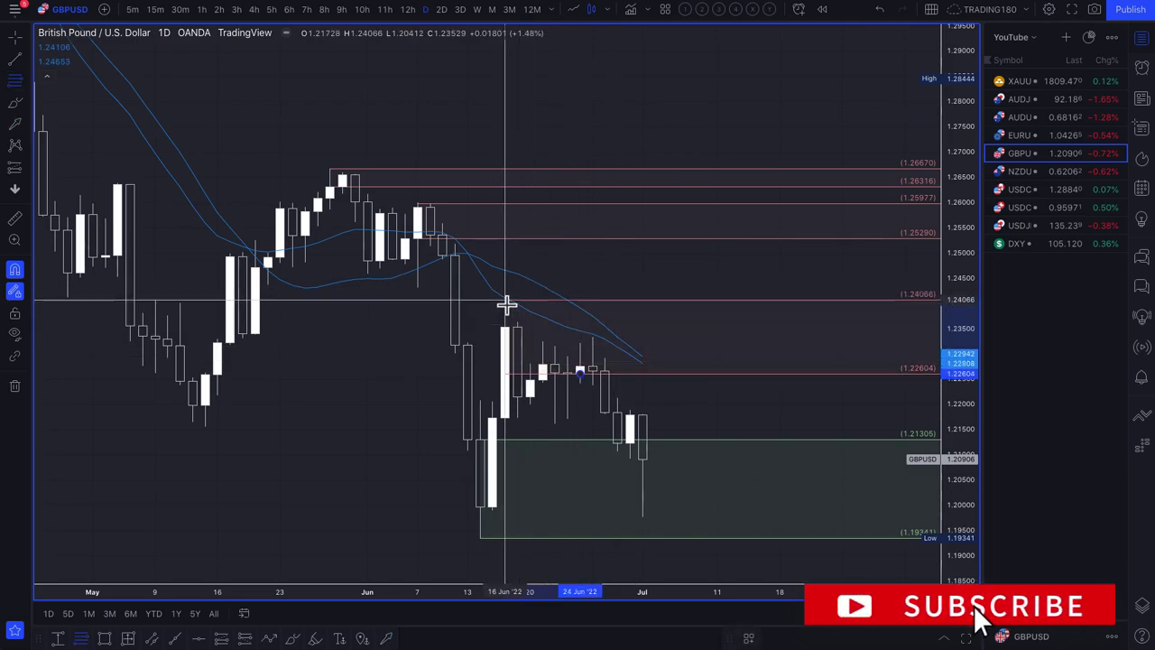
Draw a rising arrow from 1.20906 to about 1.2383 and a falling arrow from 1.23866 to about 1.2012 on GBPUSD
{"action": "left_click", "coordinate": [16, 123]}
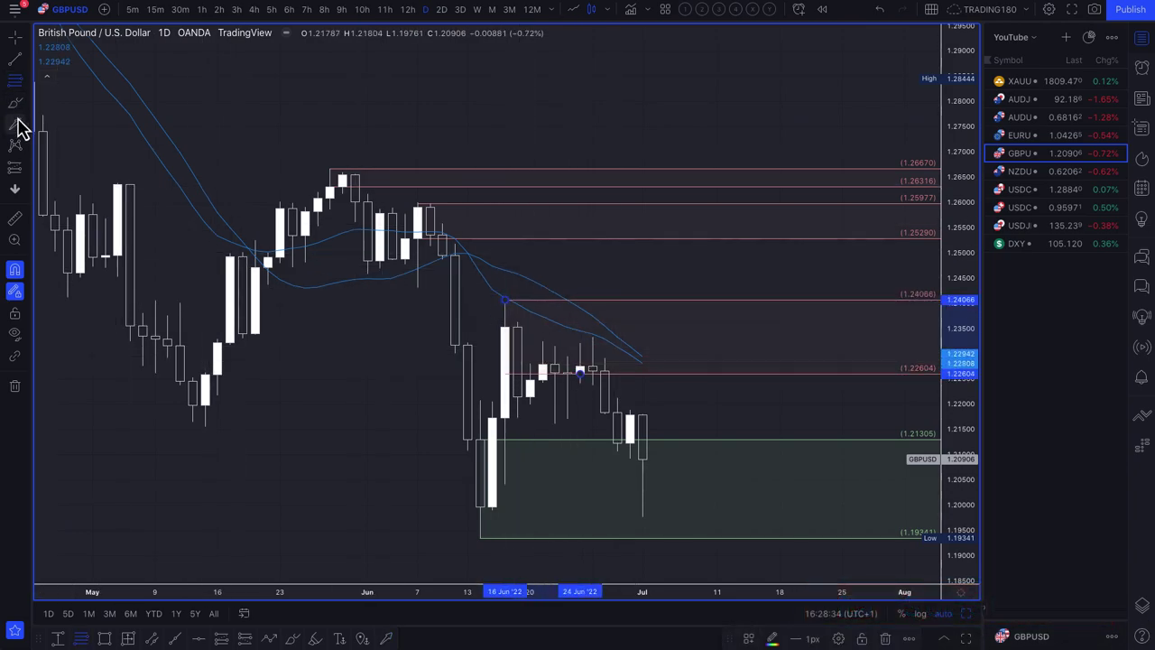
{"action": "mouse_move", "coordinate": [643, 458]}
{"action": "left_mouse_down"}
{"action": "mouse_move", "coordinate": [704, 310]}
{"action": "mouse_move", "coordinate": [699, 350]}
{"action": "mouse_move", "coordinate": [704, 310]}
{"action": "mouse_move", "coordinate": [737, 319]}
{"action": "mouse_move", "coordinate": [717, 312]}
{"action": "mouse_move", "coordinate": [817, 499]}
{"action": "left_mouse_up"}
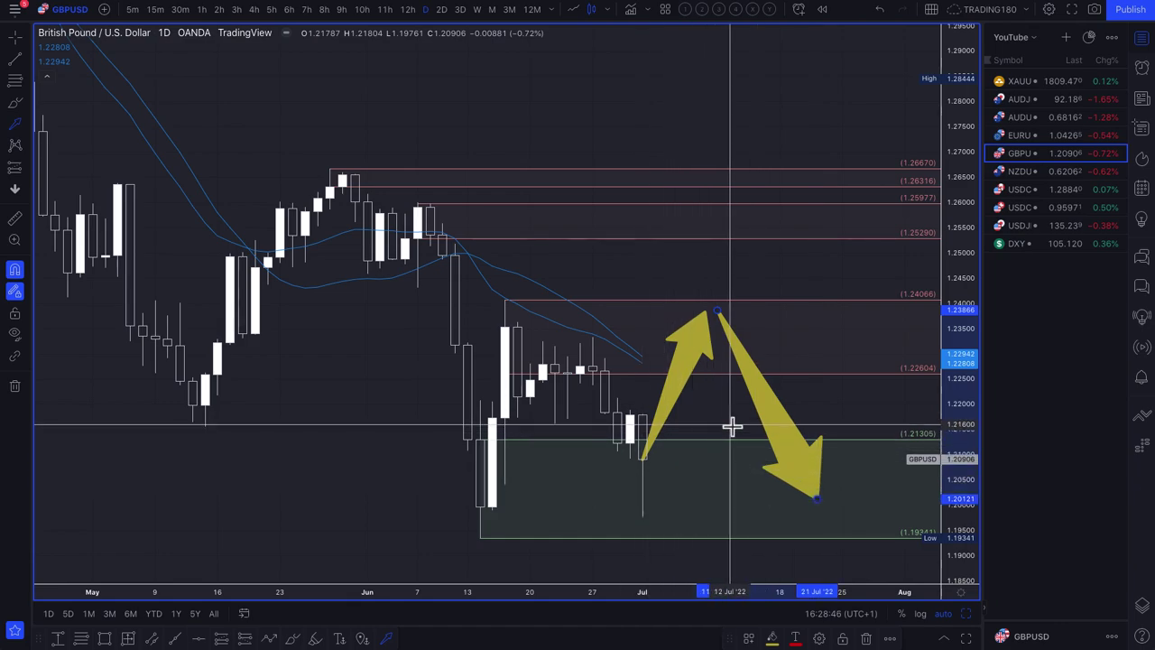
{"action": "left_click_drag", "start_coordinate": [950, 400], "coordinate": [955, 484]}
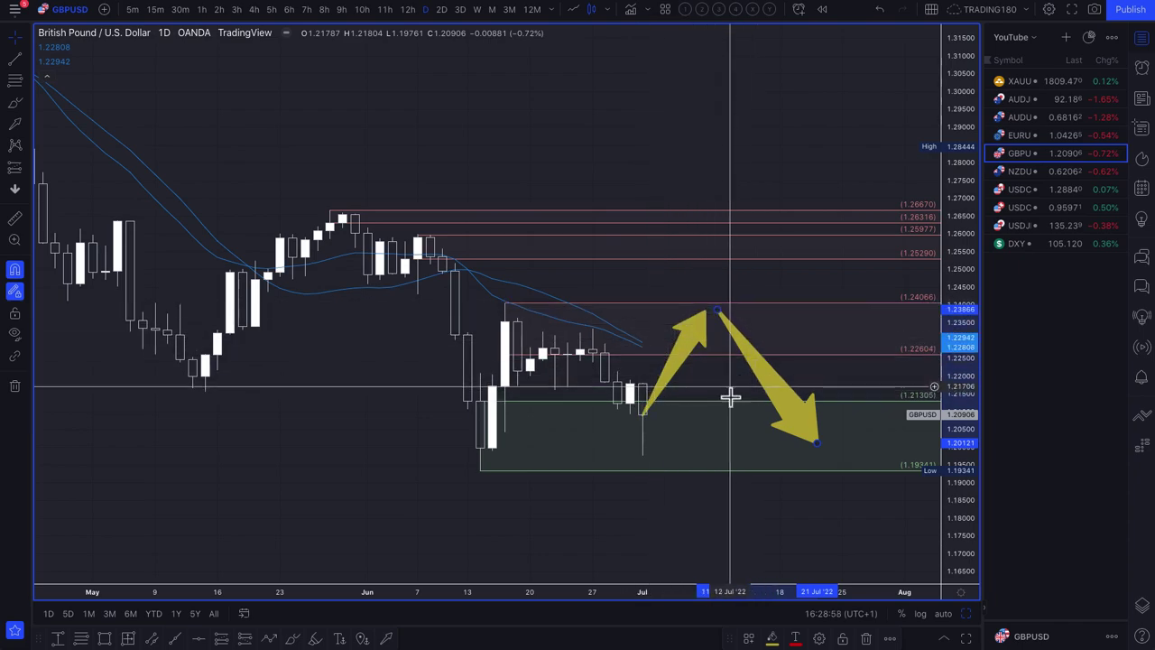
{"action": "left_click_drag", "start_coordinate": [725, 465], "coordinate": [792, 394]}
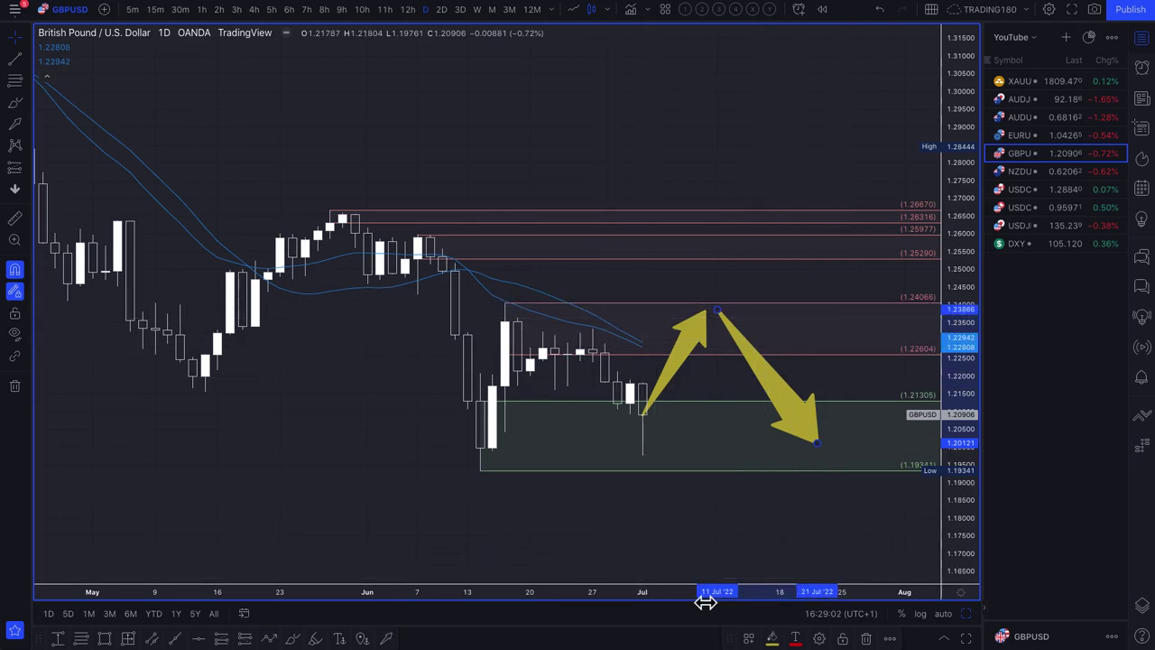
{"action": "left_click", "coordinate": [574, 557]}
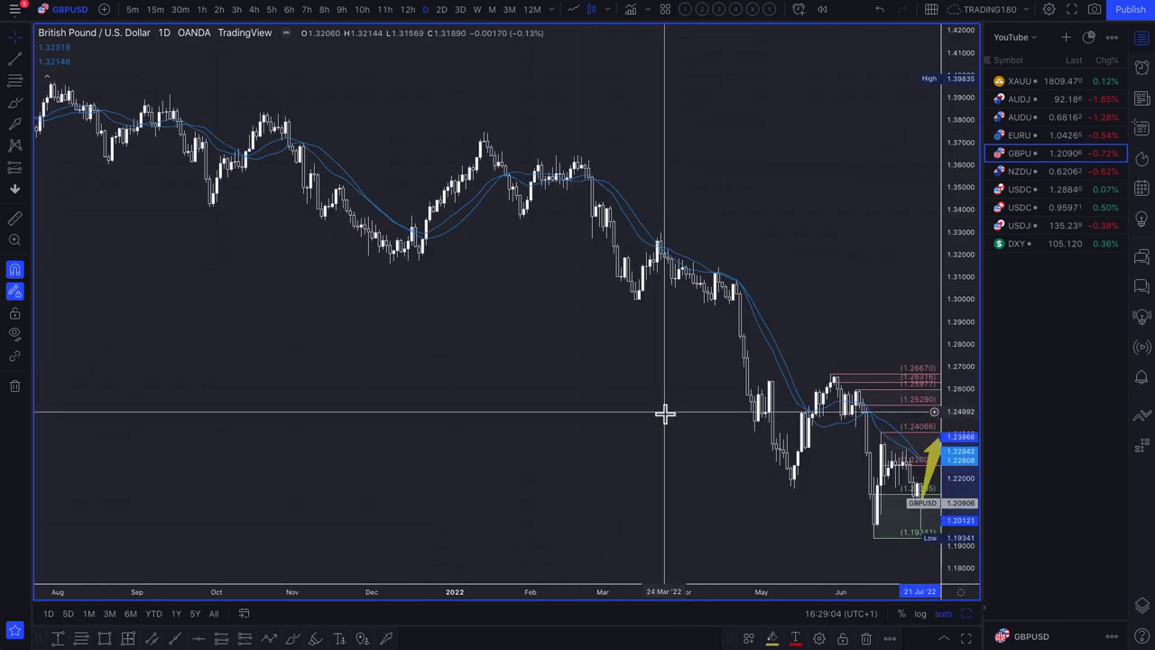
{"action": "scroll", "coordinate": [720, 433], "scroll_direction": "up", "scroll_amount": 10}
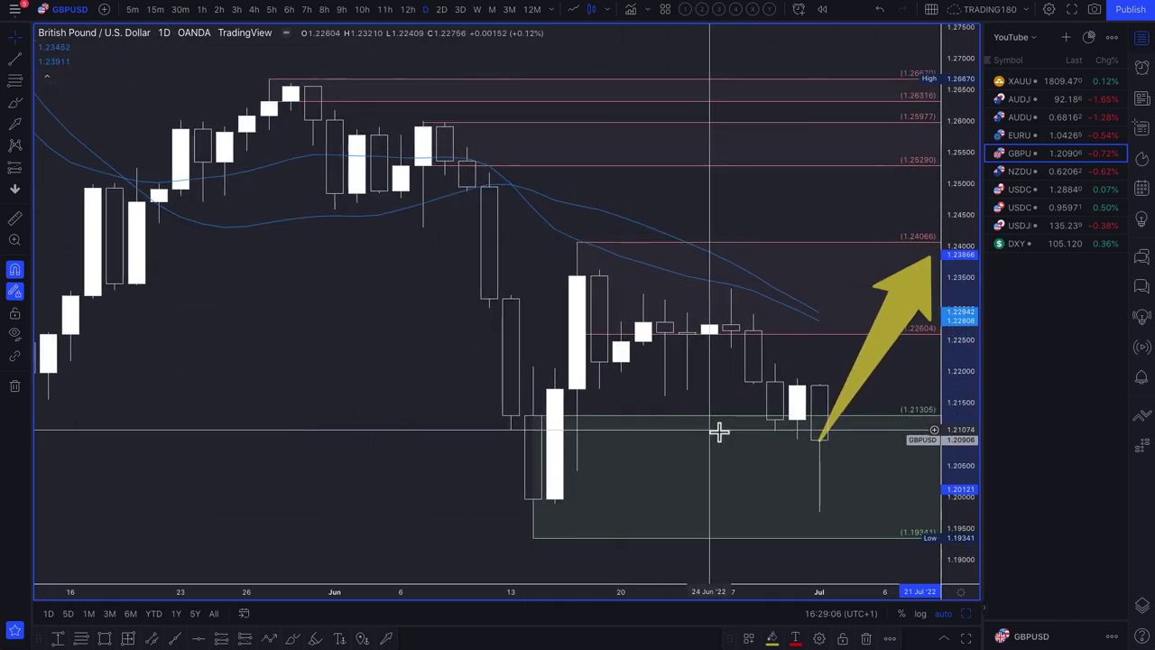
{"action": "scroll", "coordinate": [719, 433], "scroll_direction": "right", "scroll_amount": 5}
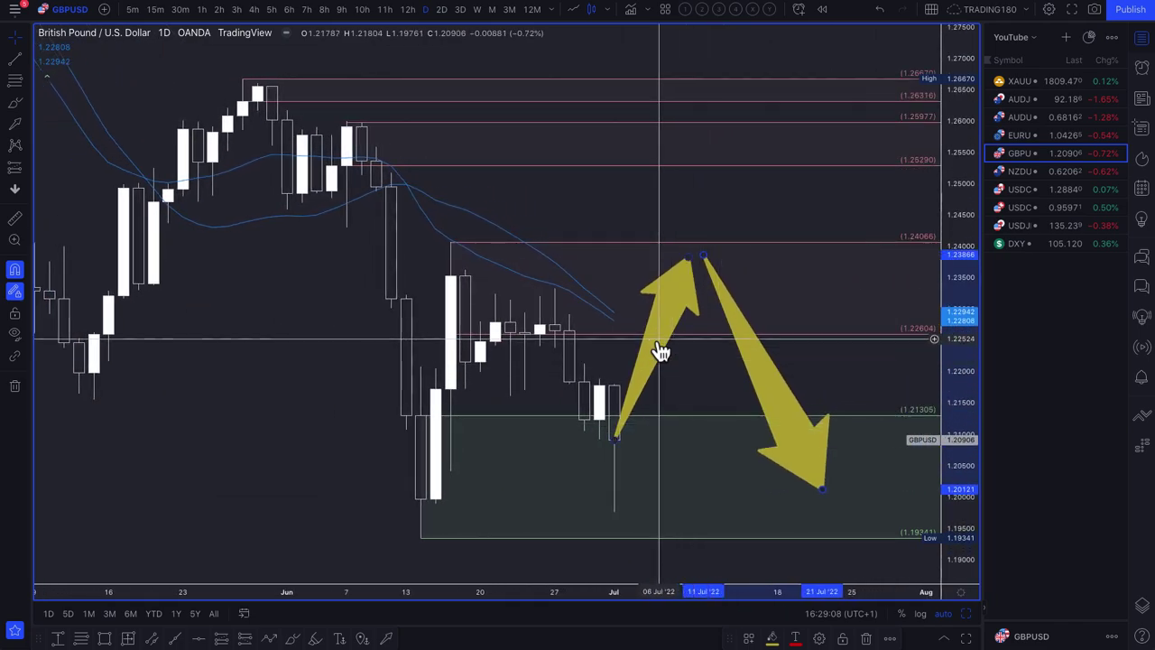
{"action": "right_click", "coordinate": [663, 348]}
{"action": "left_click", "coordinate": [605, 239]}
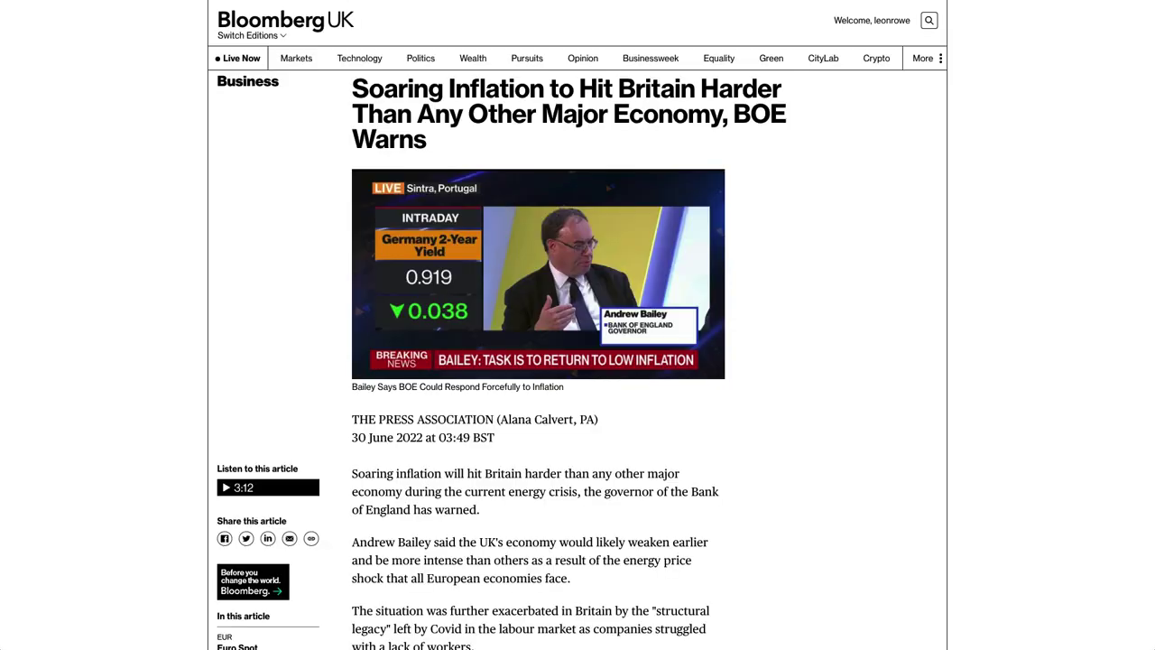
Switch to the Bloomberg article on soaring inflation hitting Britain and read its headline and opening paragraph, highlighting the text along the way
{"action": "left_click_drag", "start_coordinate": [371, 93], "coordinate": [683, 93]}
{"action": "left_click_drag", "start_coordinate": [528, 117], "coordinate": [508, 122]}
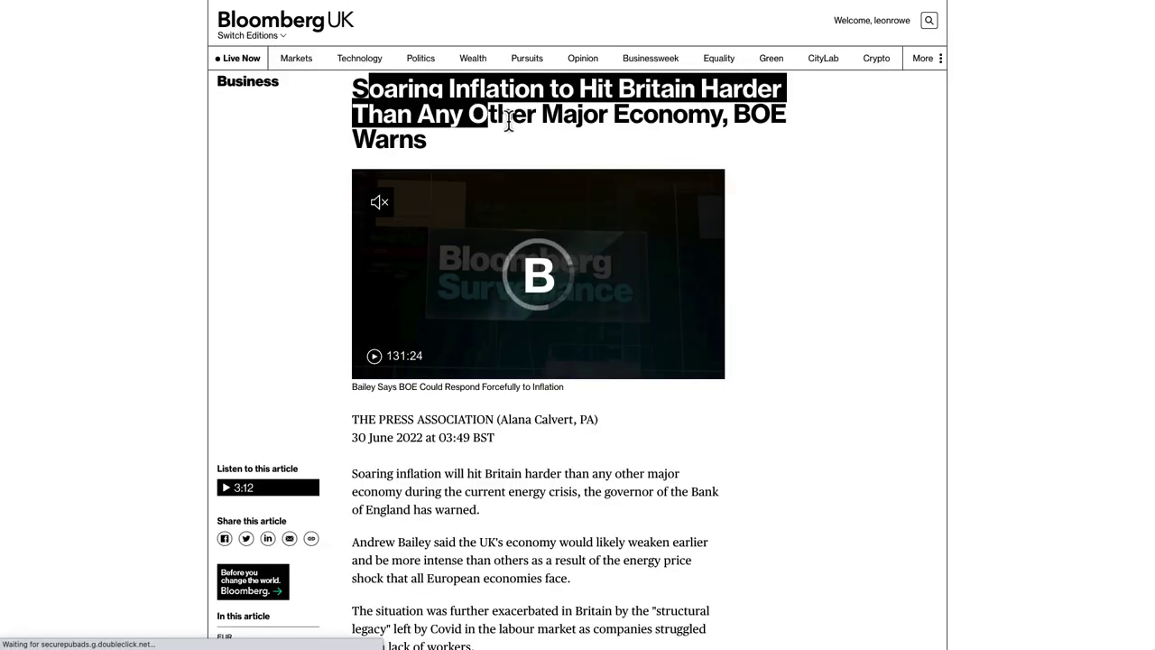
{"action": "left_click_drag", "start_coordinate": [784, 115], "coordinate": [791, 122]}
{"action": "left_click", "coordinate": [499, 139]}
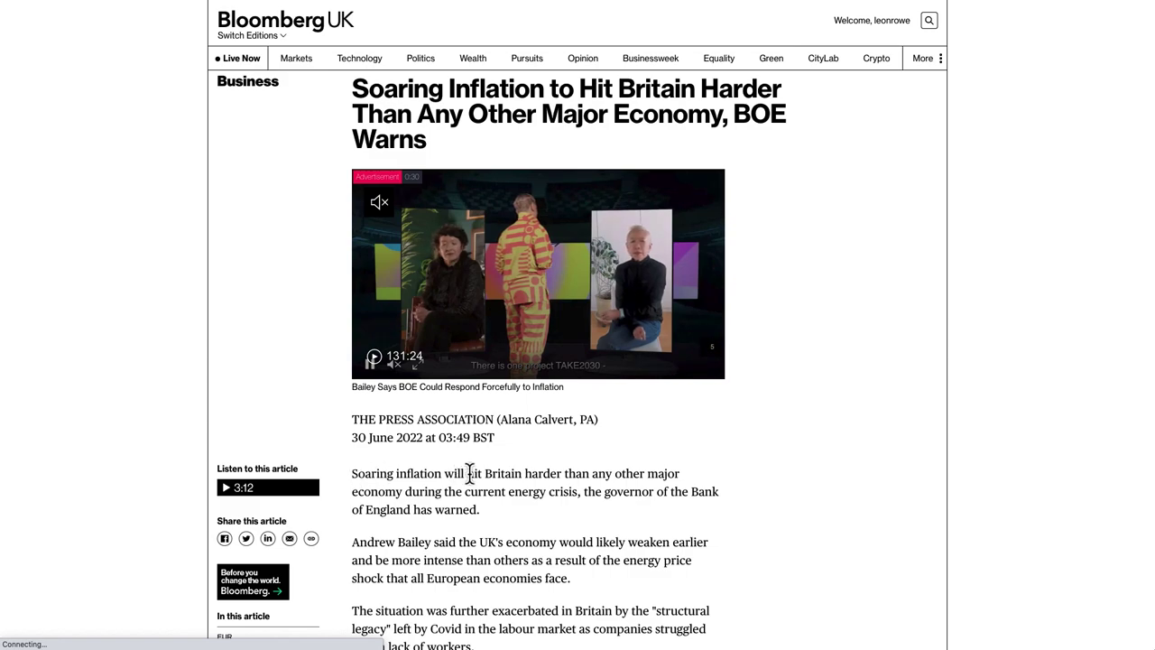
{"action": "left_click_drag", "start_coordinate": [352, 474], "coordinate": [497, 474]}
{"action": "left_click_drag", "start_coordinate": [669, 478], "coordinate": [552, 499]}
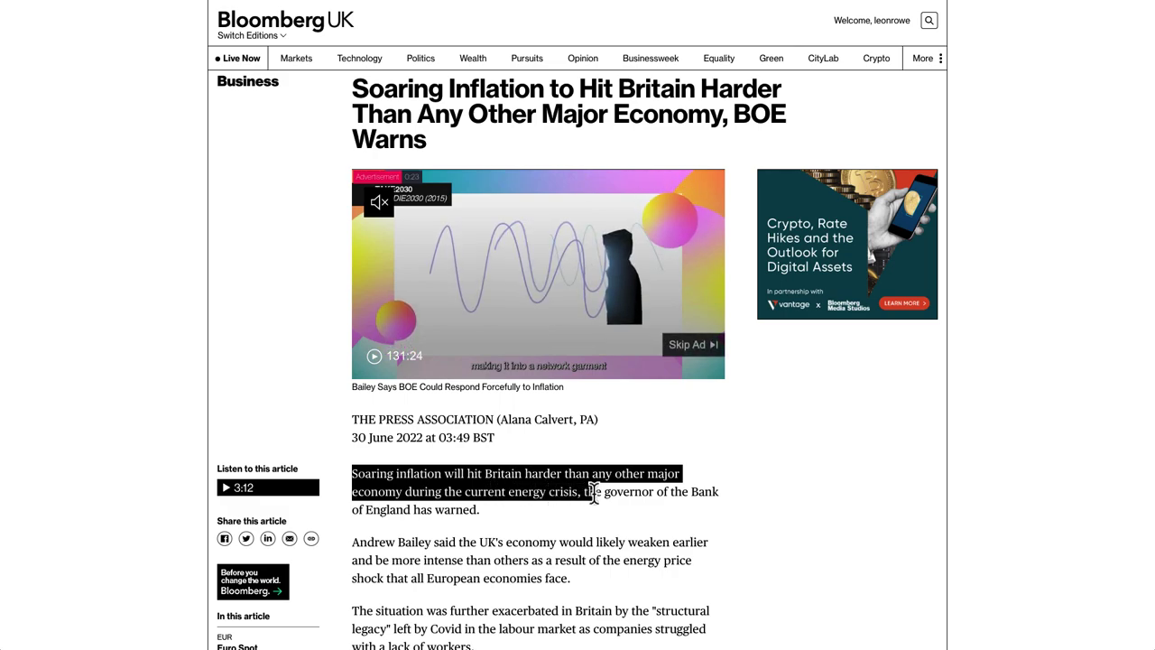
{"action": "left_click_drag", "start_coordinate": [673, 494], "coordinate": [698, 496]}
{"action": "left_click_drag", "start_coordinate": [564, 519], "coordinate": [543, 549]}
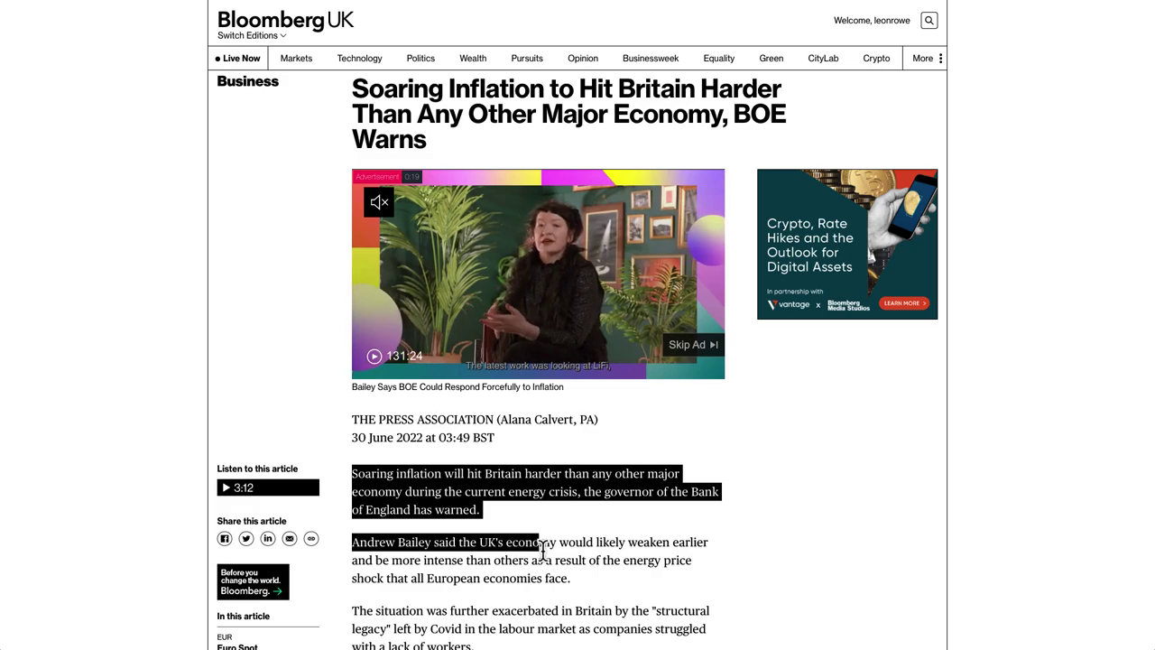
Read the article's passages on the UK economy weakening earlier and on Covid's labour-market legacy, highlighting each
{"action": "scroll", "coordinate": [542, 549], "scroll_direction": "down", "scroll_amount": 2}
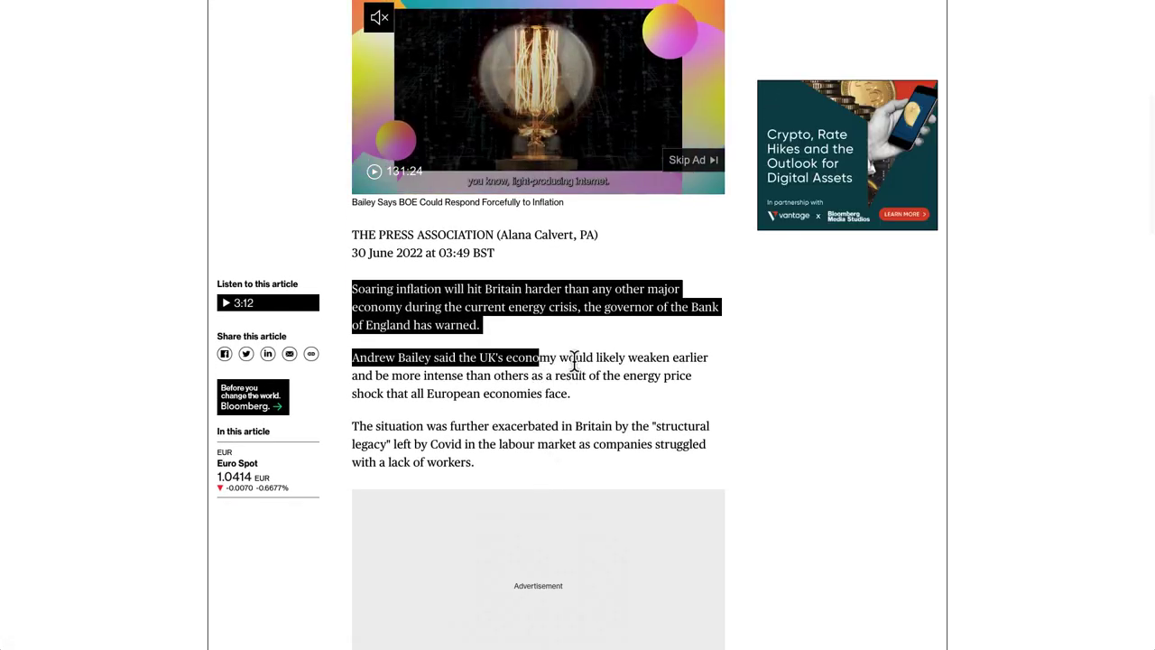
{"action": "left_click_drag", "start_coordinate": [560, 359], "coordinate": [520, 375]}
{"action": "left_click_drag", "start_coordinate": [394, 377], "coordinate": [619, 379]}
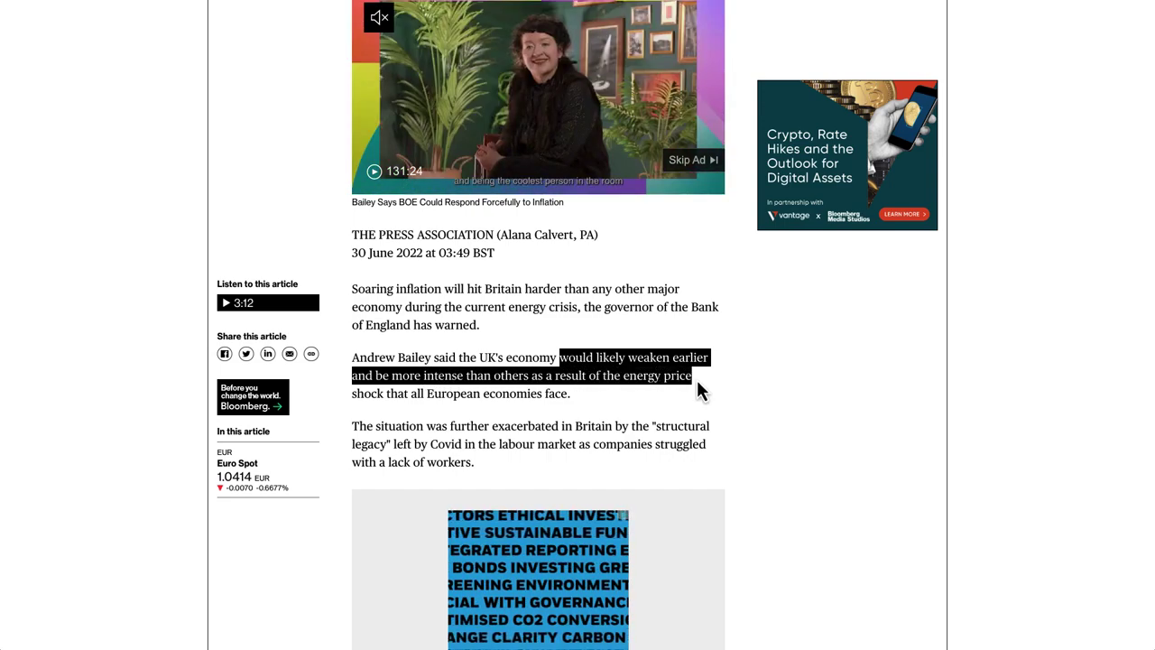
{"action": "left_click_drag", "start_coordinate": [516, 402], "coordinate": [593, 430]}
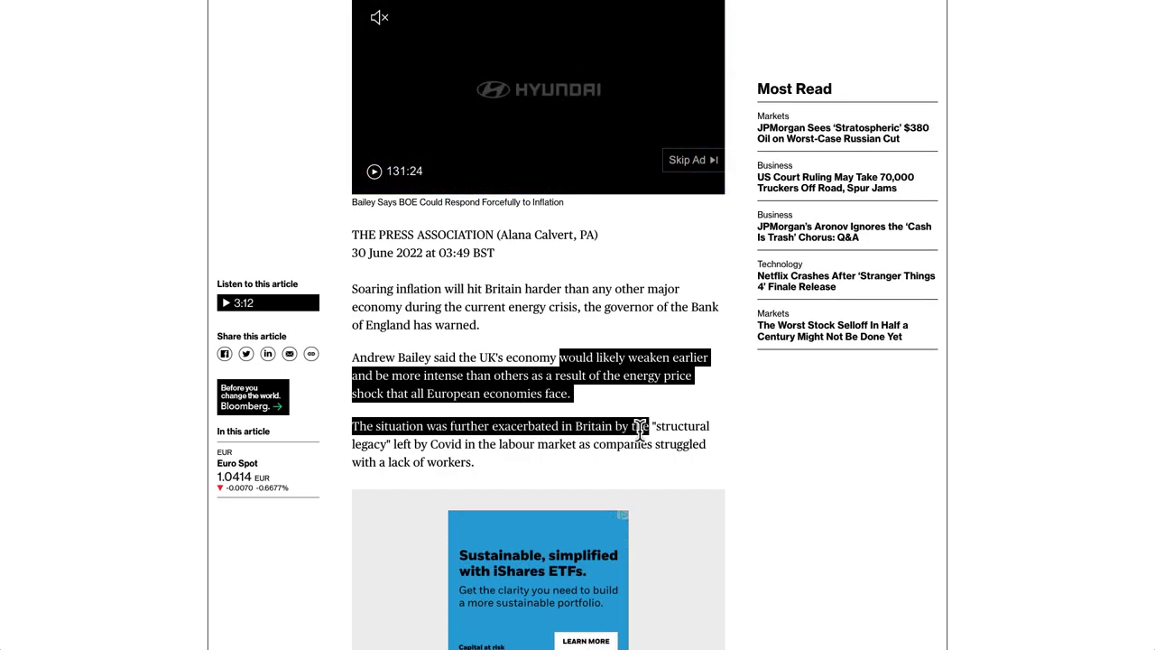
{"action": "left_click_drag", "start_coordinate": [704, 433], "coordinate": [401, 447]}
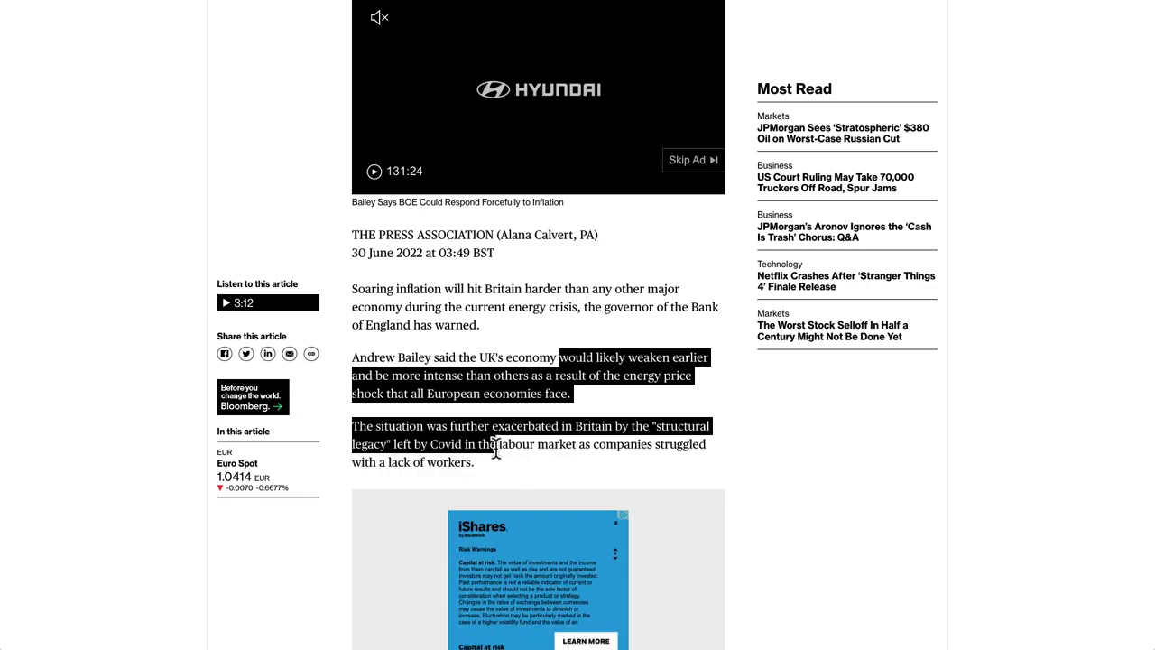
{"action": "left_click_drag", "start_coordinate": [598, 446], "coordinate": [546, 471]}
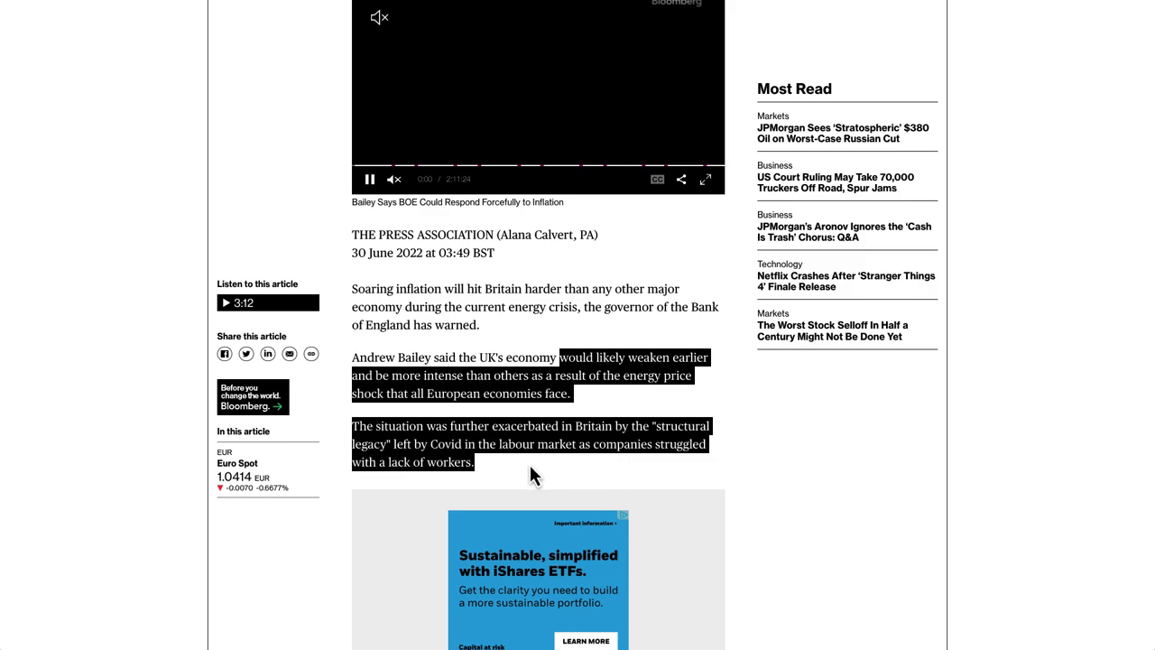
{"action": "scroll", "coordinate": [451, 358], "scroll_direction": "up", "scroll_amount": 2}
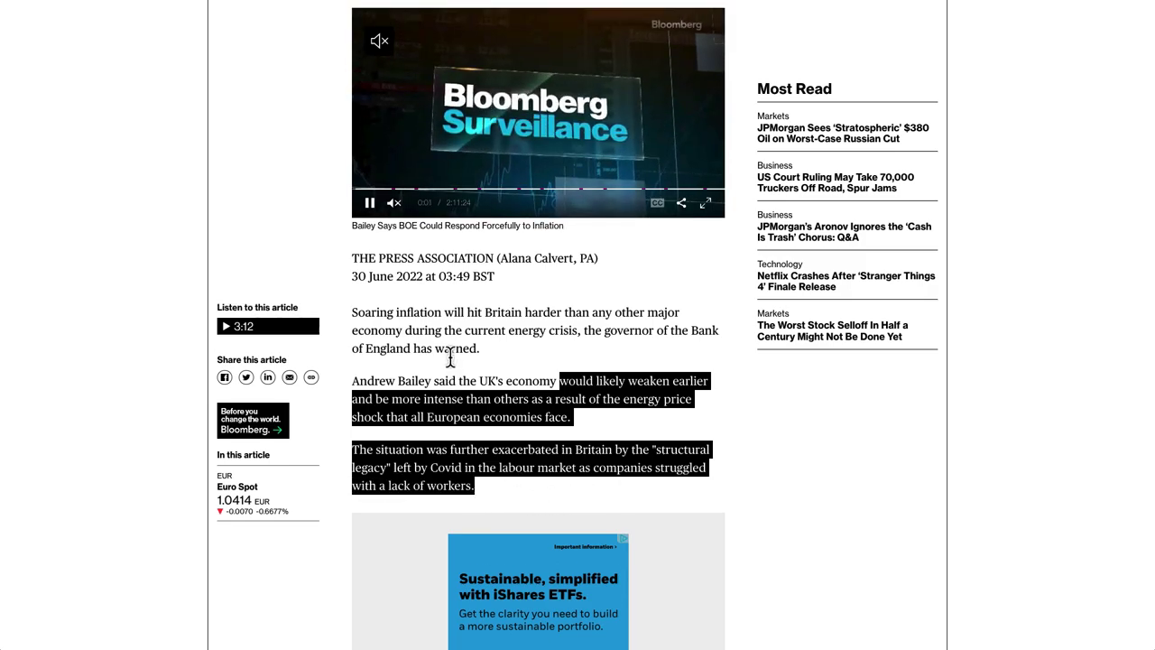
{"action": "scroll", "coordinate": [450, 357], "scroll_direction": "up", "scroll_amount": 2}
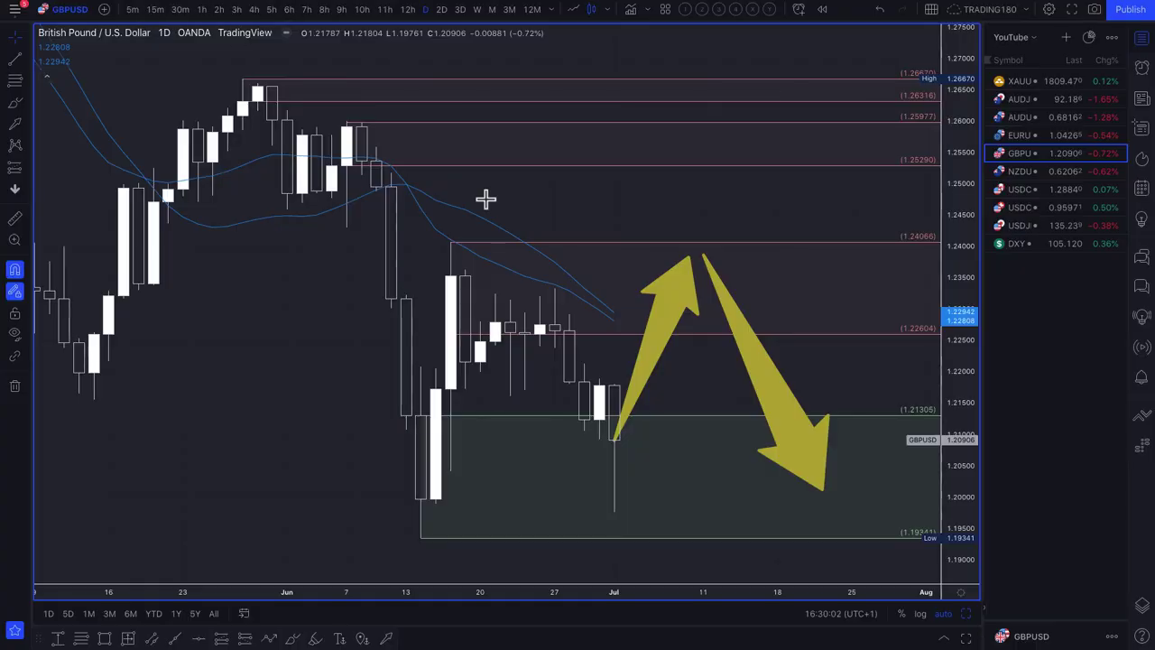
Return to the GBPUSD chart and delete both the rising and the falling arrow
{"action": "right_click", "coordinate": [692, 269]}
{"action": "left_click", "coordinate": [686, 285]}
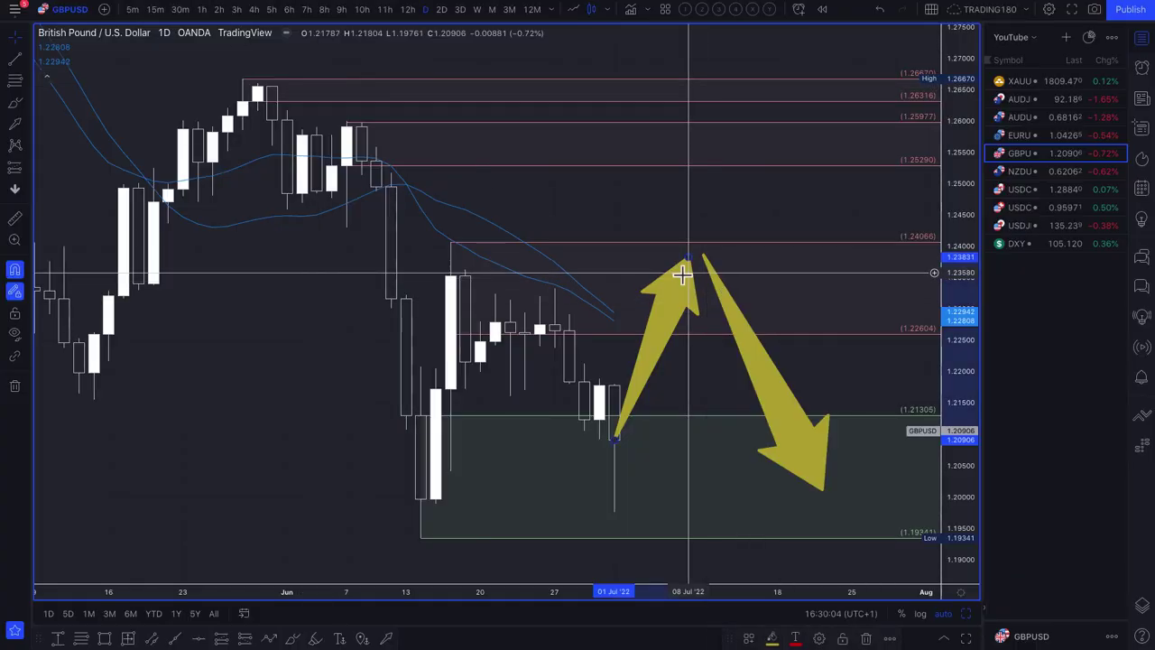
{"action": "key", "text": "Delete"}
{"action": "left_click", "coordinate": [761, 353]}
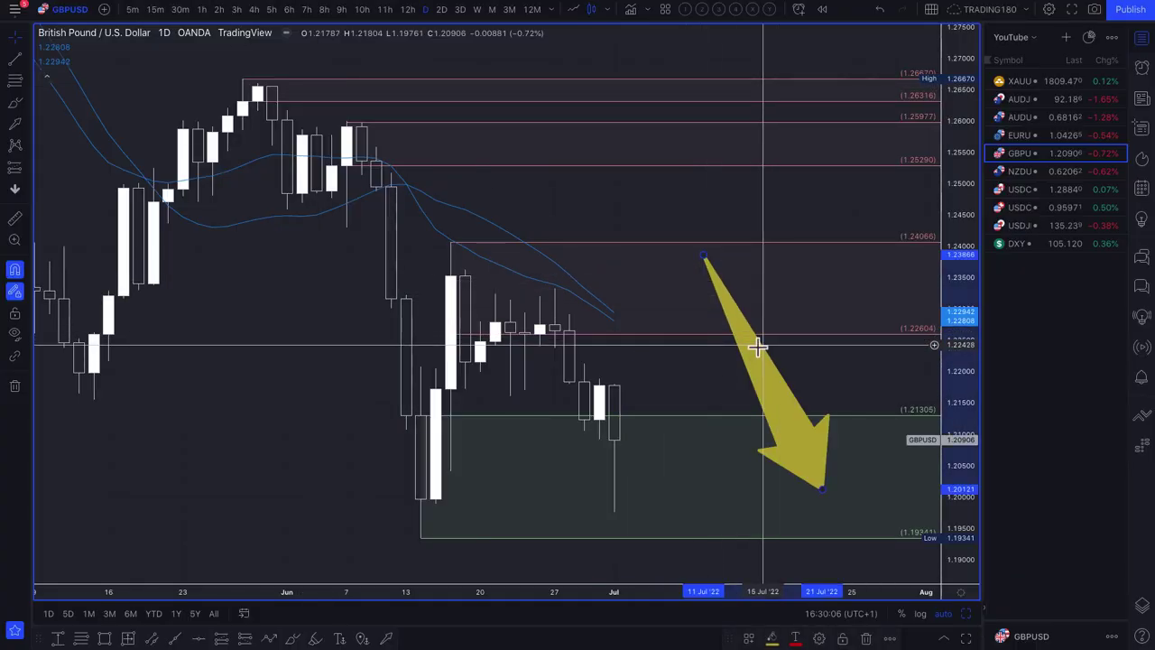
{"action": "key", "text": "Delete"}
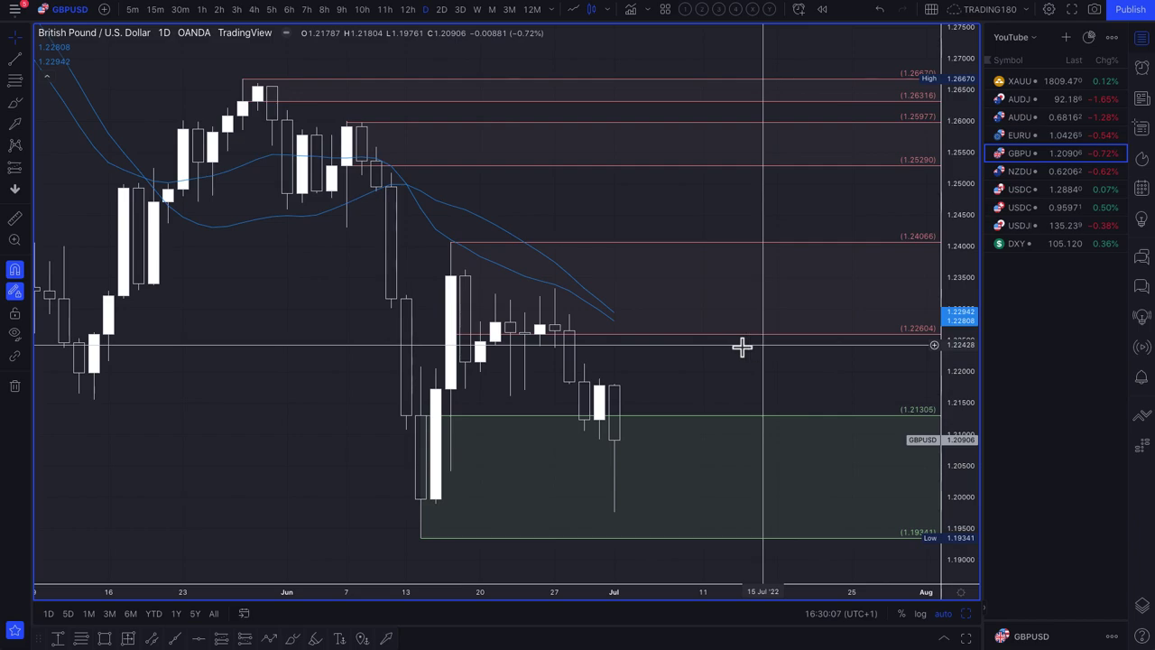
{"action": "left_click", "coordinate": [16, 126]}
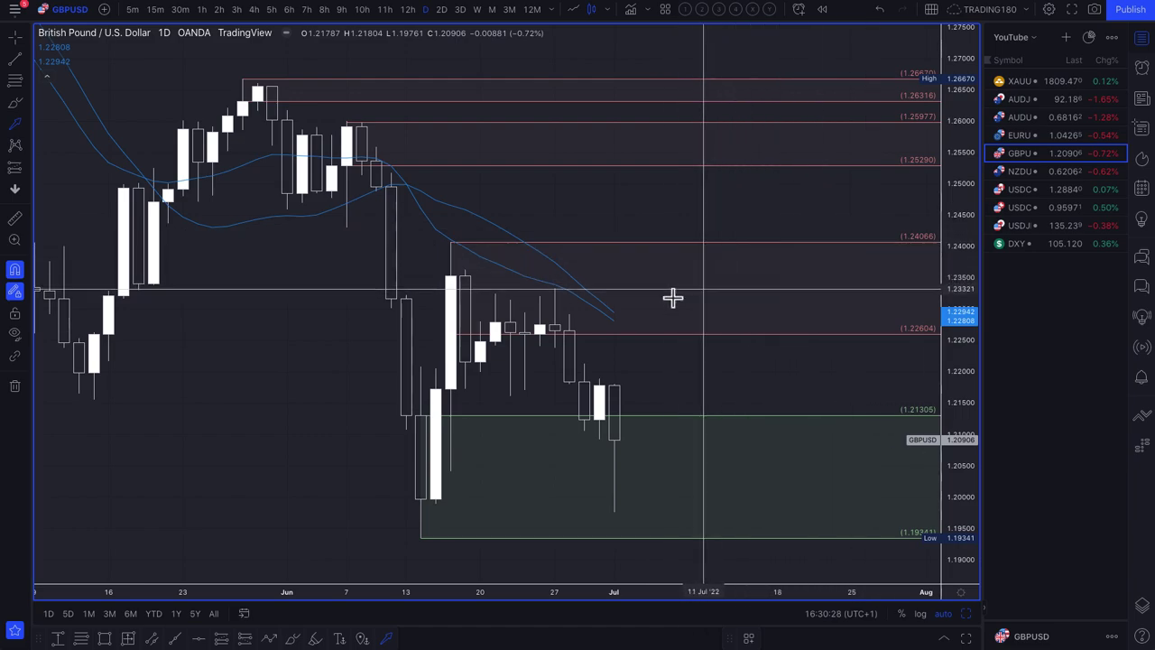
{"action": "scroll", "coordinate": [708, 302], "scroll_direction": "down", "scroll_amount": 3}
{"action": "scroll", "coordinate": [711, 304], "scroll_direction": "down", "scroll_amount": 1}
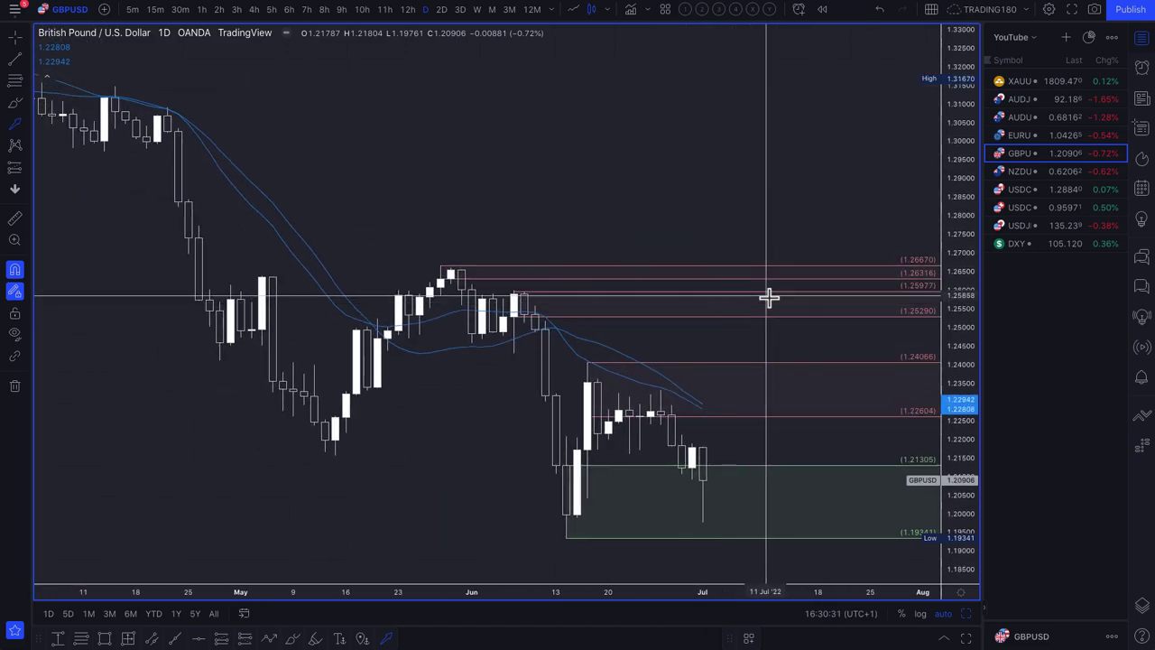
Open EURUSD from the watchlist and mark a supply zone from 1.05564 to 1.06151 on the 27 June candle with Fib Retracement
{"action": "left_click", "coordinate": [1035, 138]}
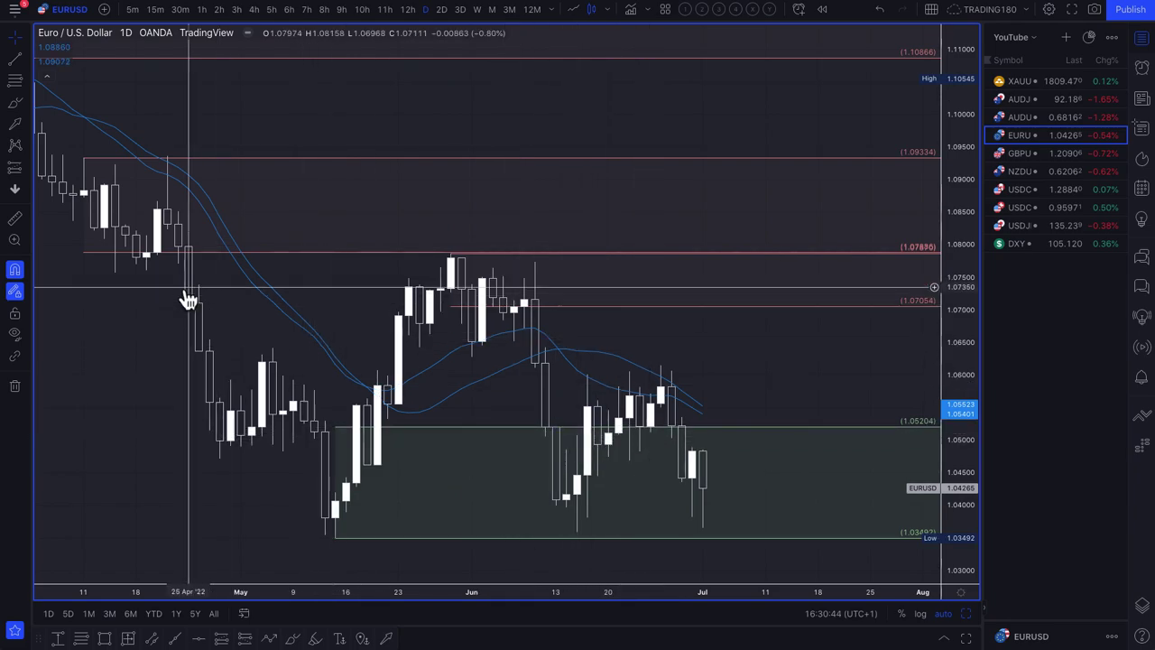
{"action": "left_click", "coordinate": [15, 81]}
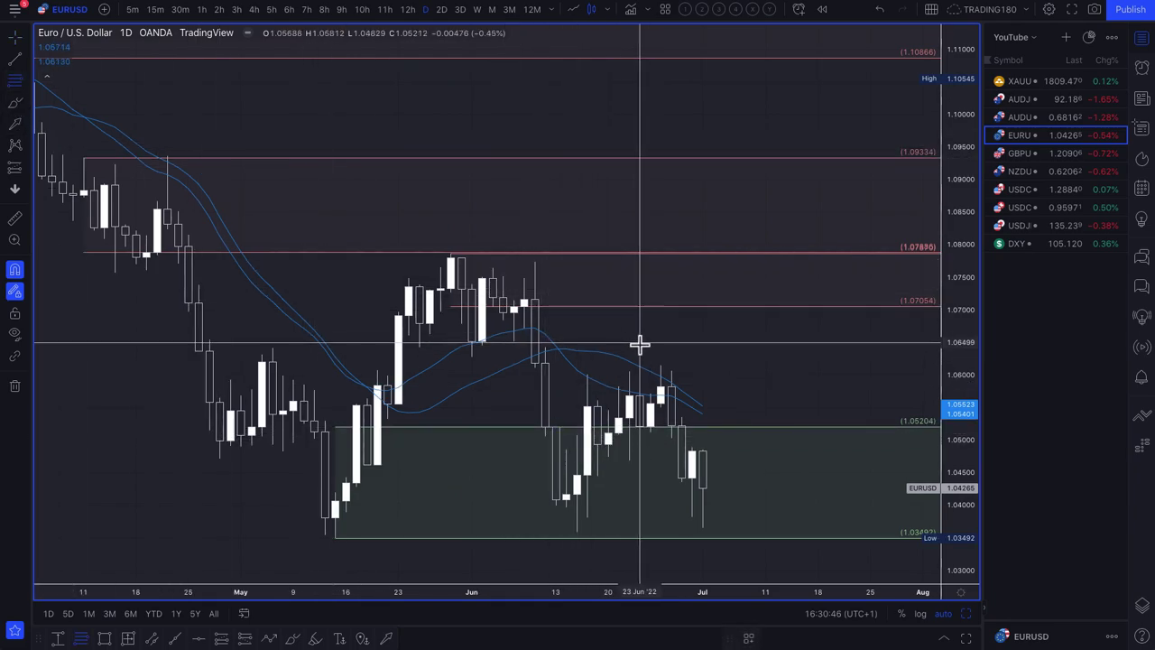
{"action": "left_click", "coordinate": [665, 401]}
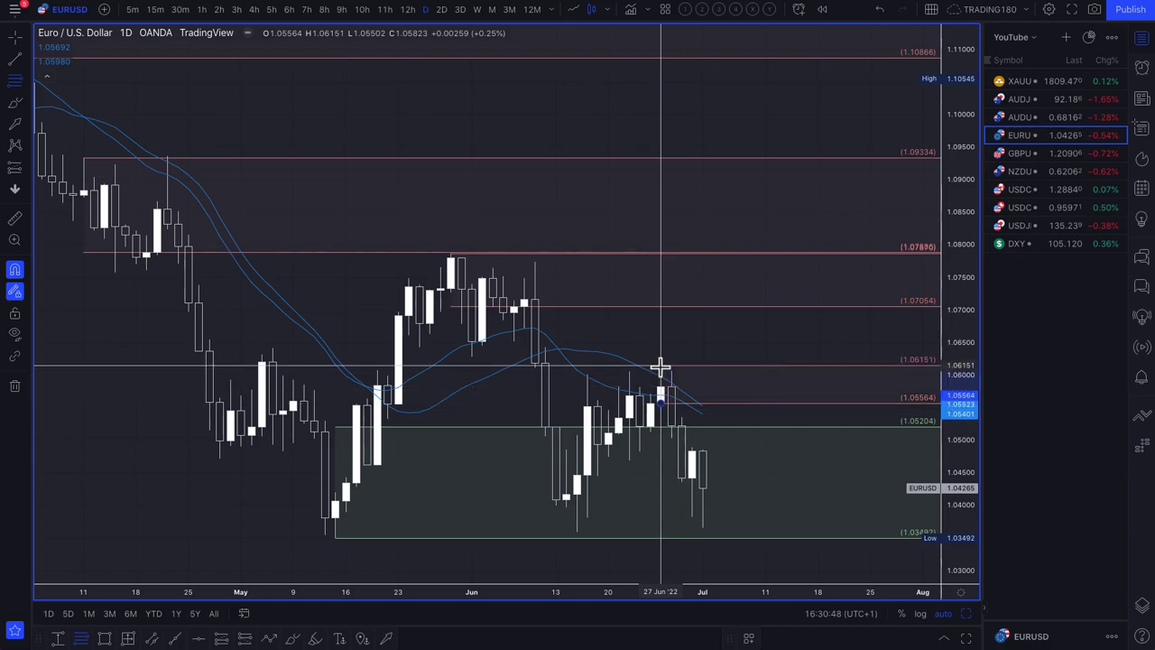
{"action": "left_click", "coordinate": [661, 364]}
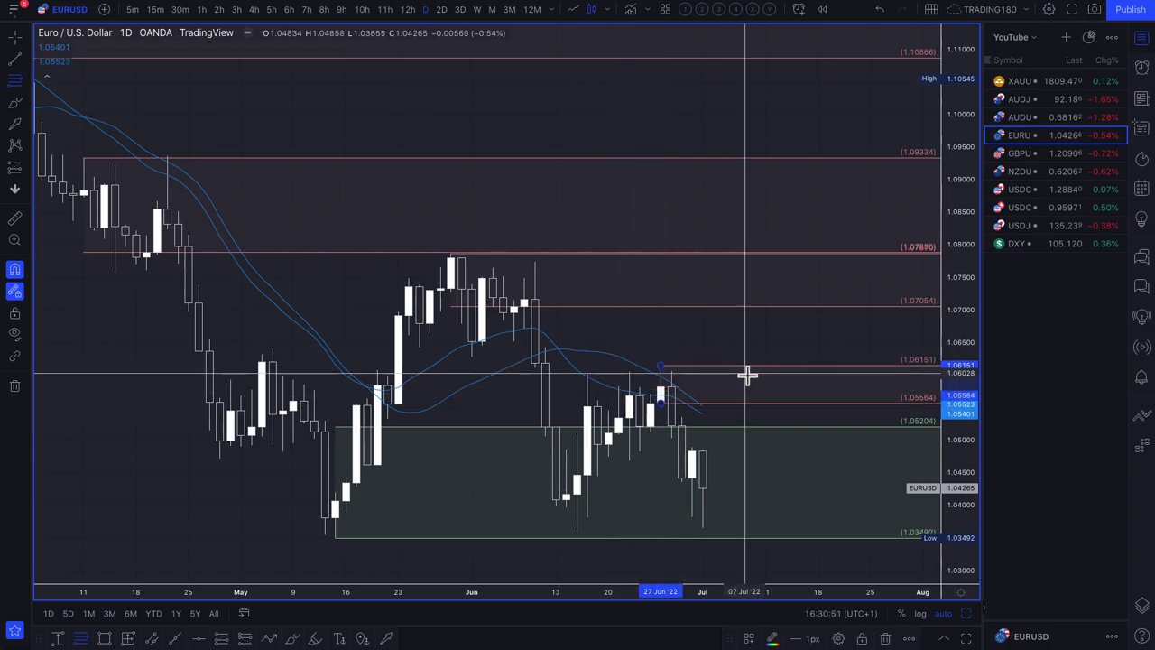
{"action": "scroll", "coordinate": [698, 382], "scroll_direction": "up", "scroll_amount": 5}
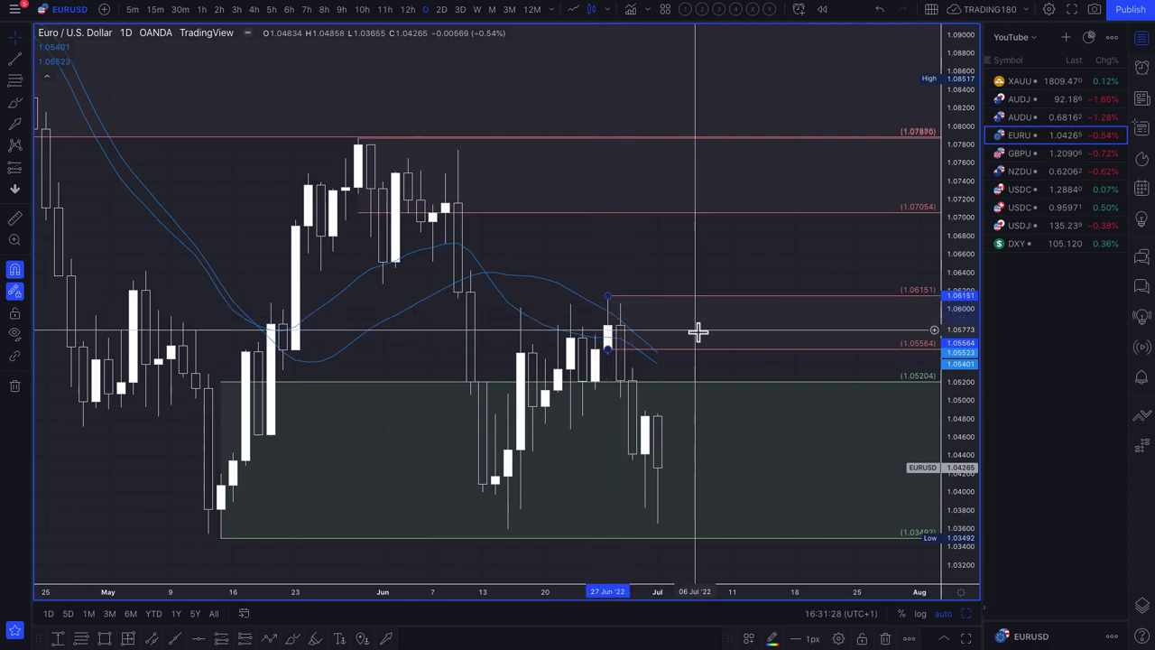
{"action": "scroll", "coordinate": [688, 335], "scroll_direction": "down", "scroll_amount": 1}
{"action": "scroll", "coordinate": [689, 335], "scroll_direction": "down", "scroll_amount": 2}
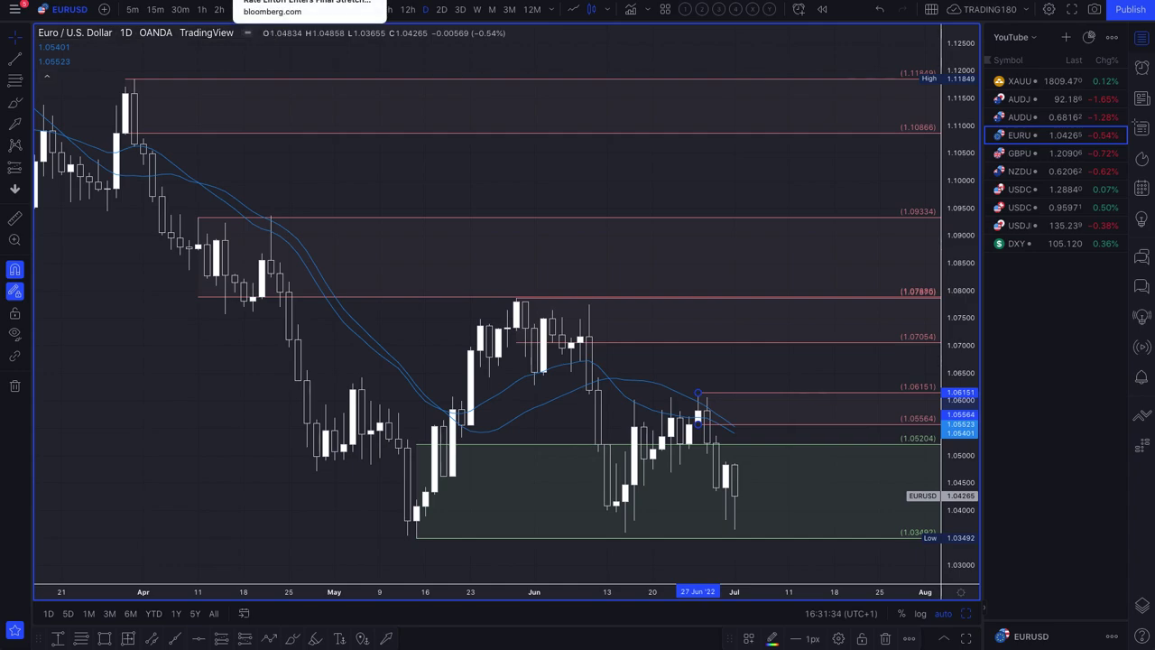
Switch to the Bloomberg article on the ECB's high-wire act and read its headline and summary points, highlighting the text along the way
{"action": "left_click", "coordinate": [280, 2]}
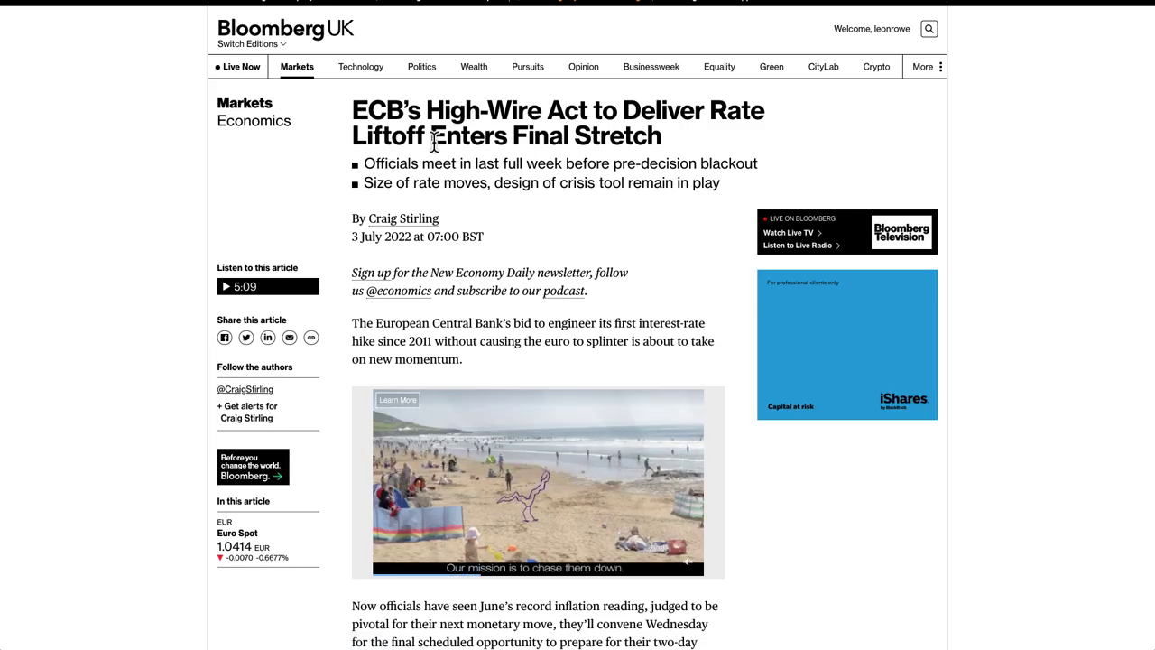
{"action": "left_click_drag", "start_coordinate": [430, 138], "coordinate": [663, 136]}
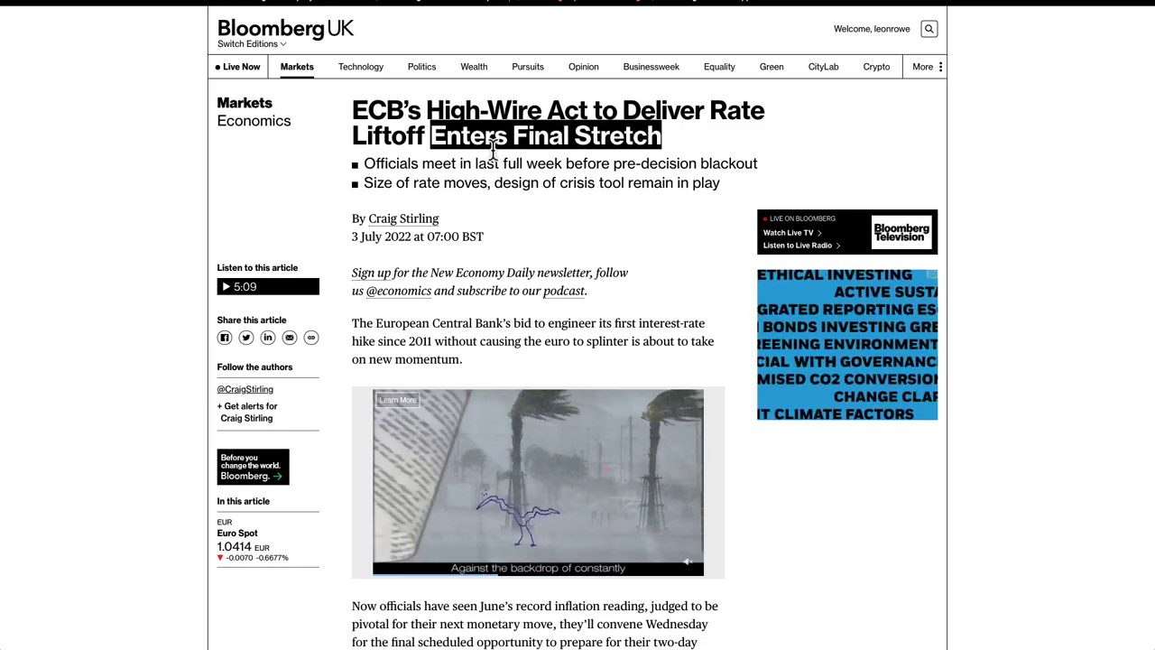
{"action": "left_click_drag", "start_coordinate": [400, 165], "coordinate": [721, 185]}
{"action": "scroll", "coordinate": [631, 252], "scroll_direction": "down", "scroll_amount": 3}
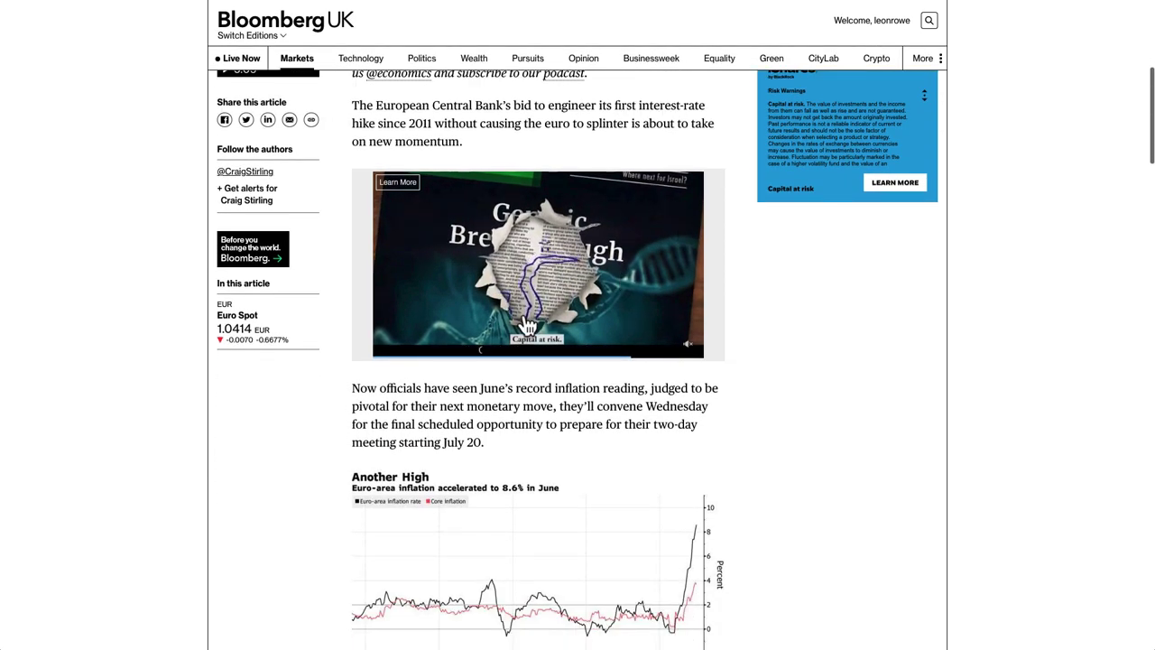
Read the ECB article's passages on June's record inflation reading and the major euro-zone data, highlighting each
{"action": "left_click_drag", "start_coordinate": [384, 395], "coordinate": [497, 408]}
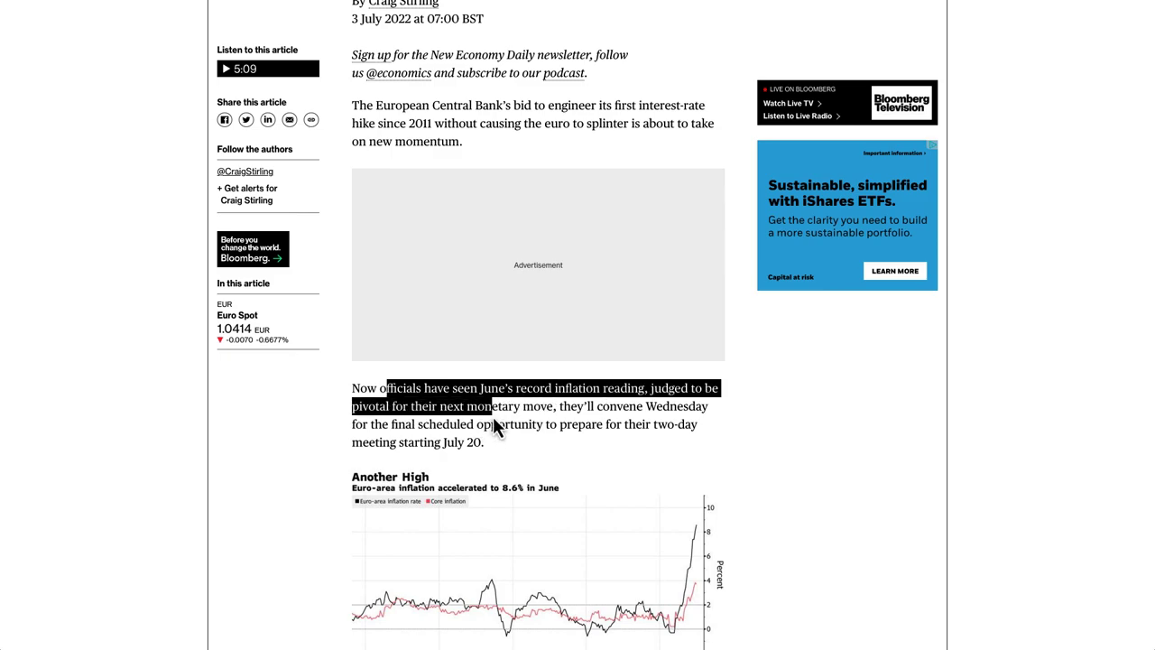
{"action": "left_click_drag", "start_coordinate": [614, 422], "coordinate": [403, 429]}
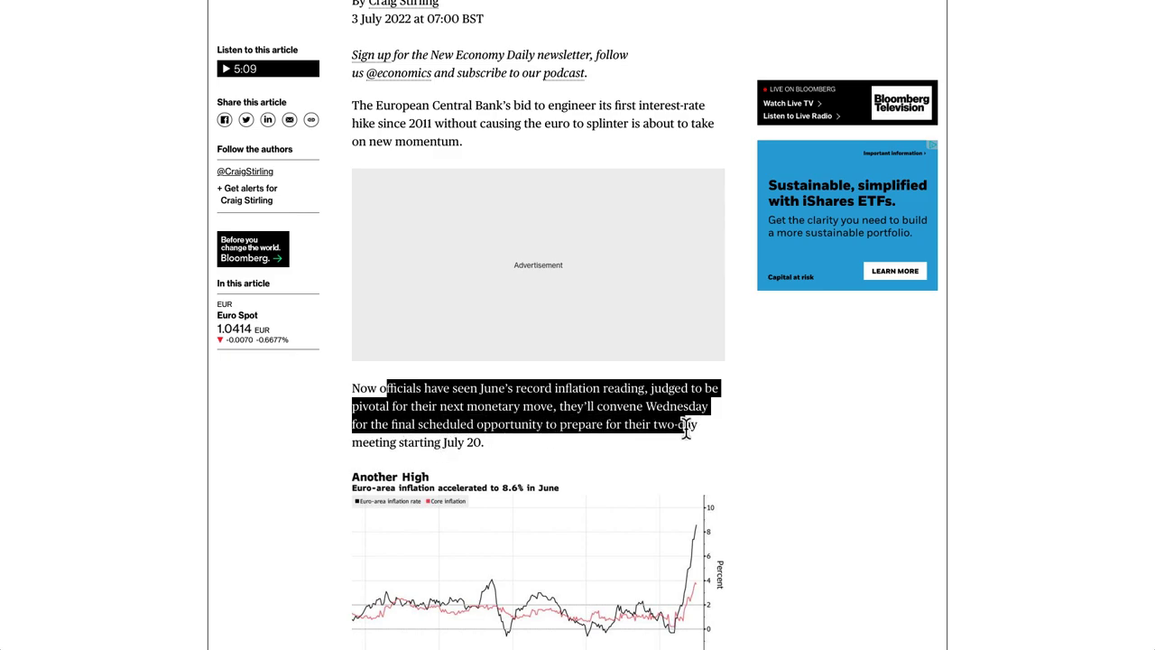
{"action": "scroll", "coordinate": [603, 430], "scroll_direction": "down", "scroll_amount": 3}
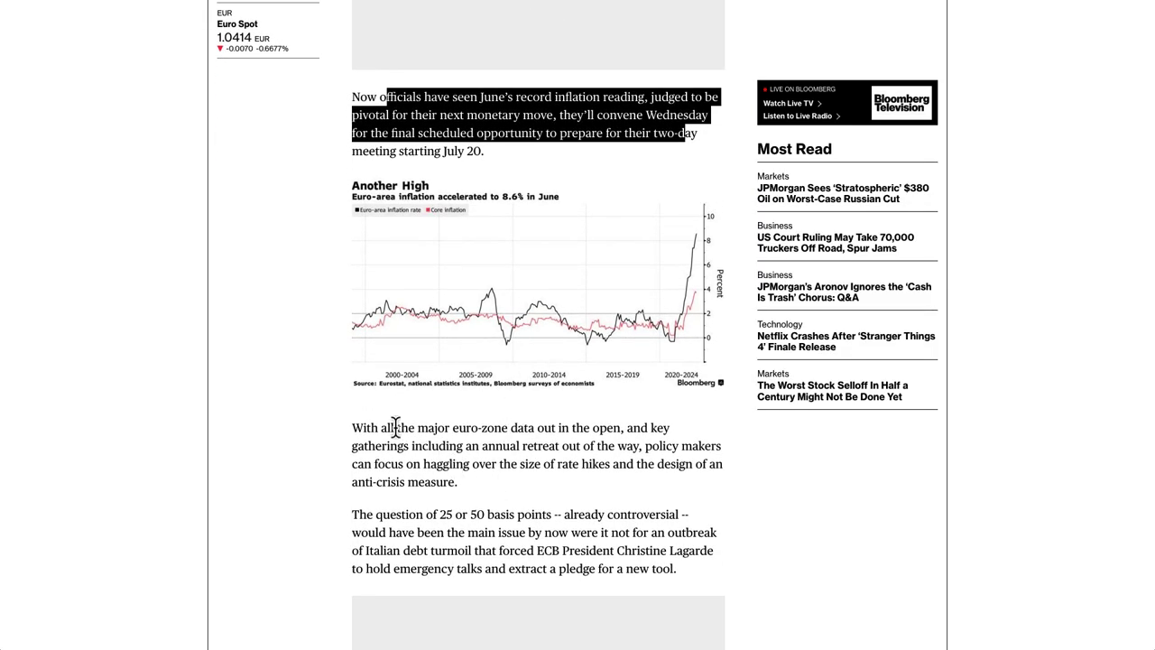
{"action": "left_click_drag", "start_coordinate": [357, 430], "coordinate": [425, 435]}
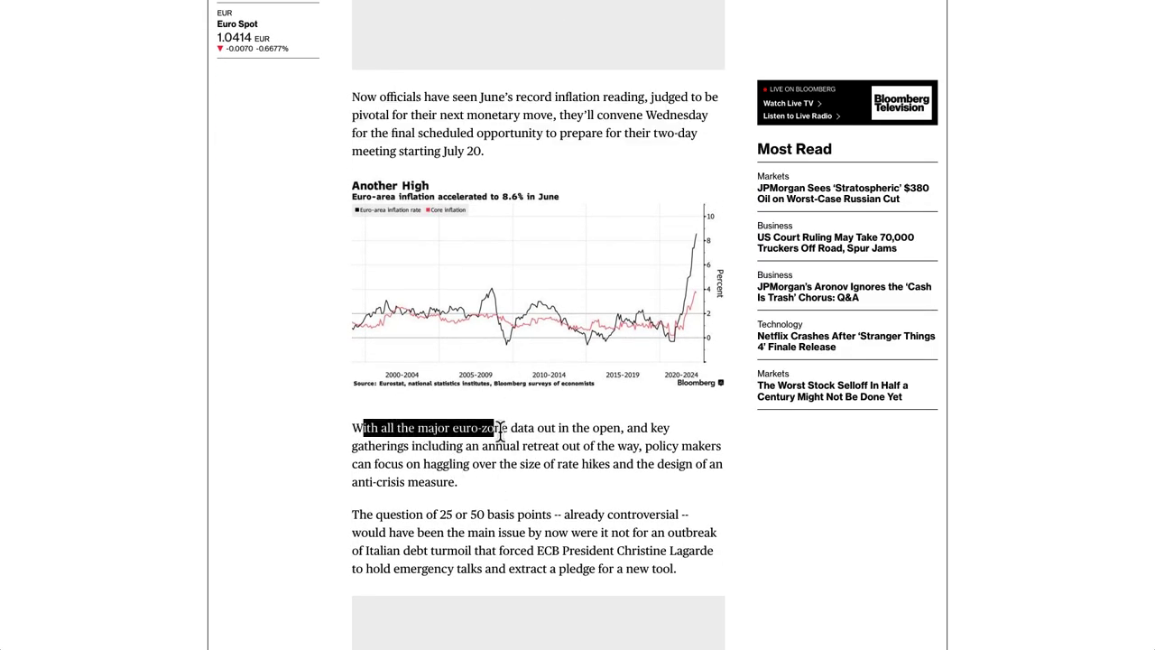
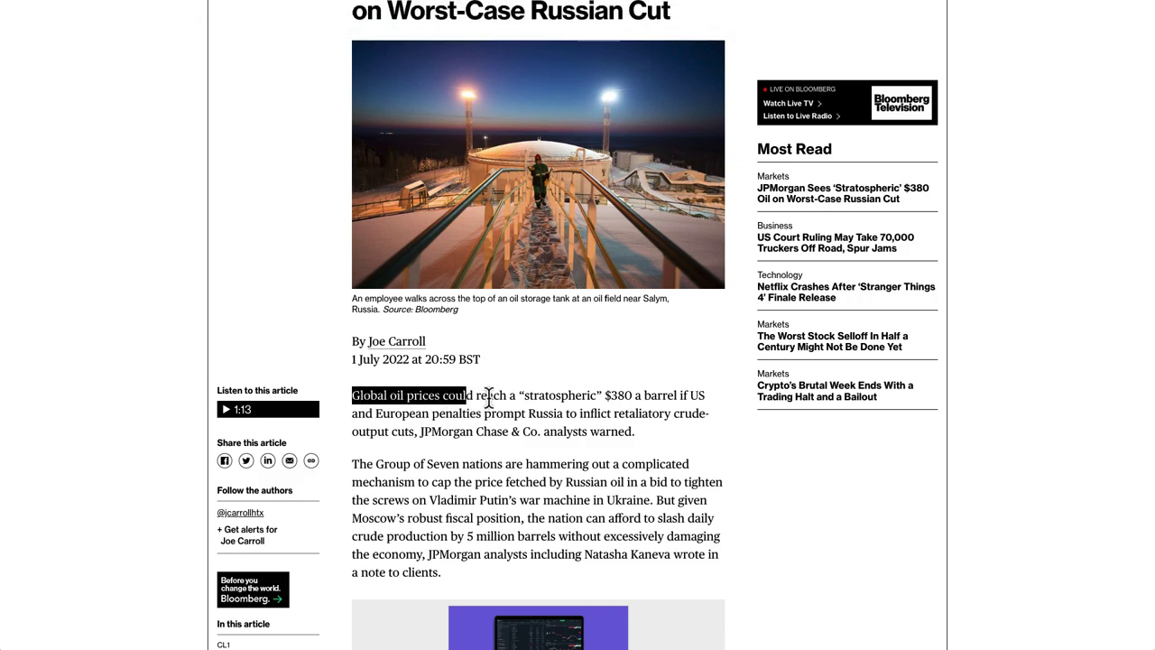
Read the opening paragraph of the JPMorgan article on $380 oil and Russian output cuts, highlighting it
{"action": "left_click_drag", "start_coordinate": [703, 403], "coordinate": [385, 413]}
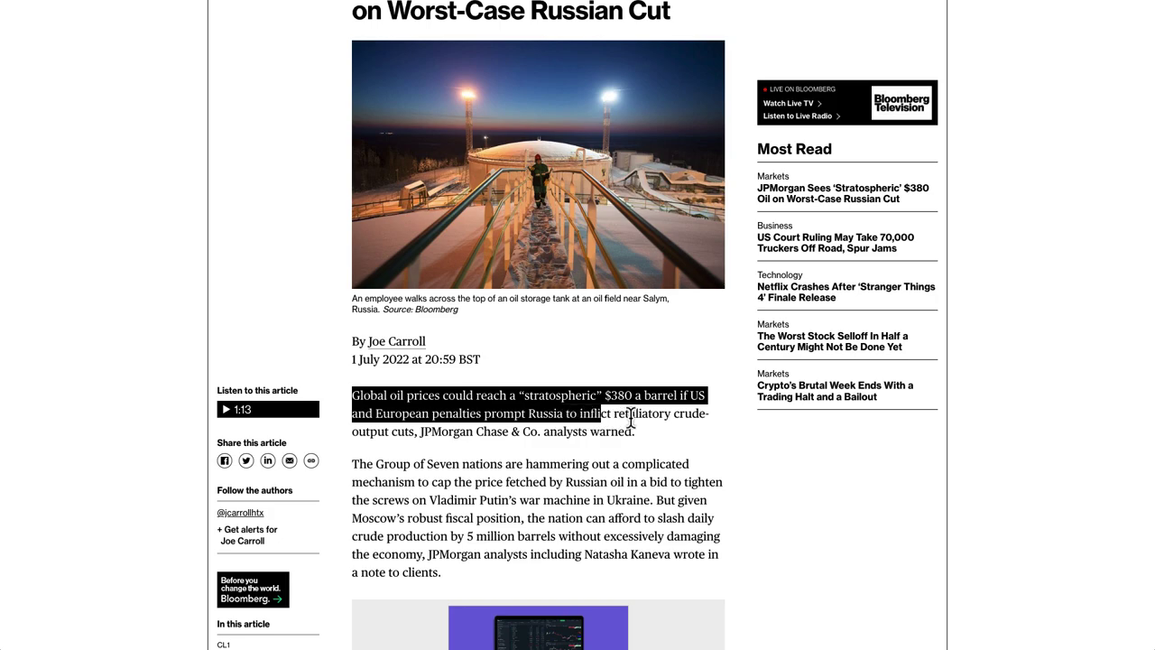
{"action": "left_click_drag", "start_coordinate": [709, 417], "coordinate": [632, 438]}
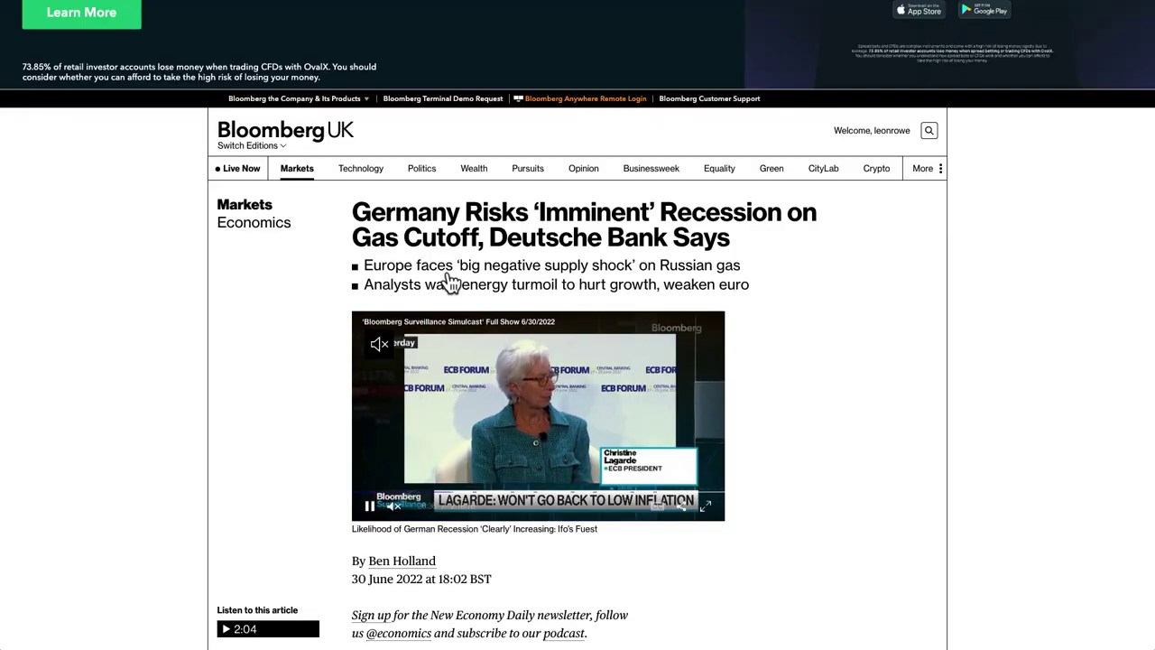
Read the headline, summary points and opening paragraph of the article on Germany's recession risk from a gas cutoff, highlighting each
{"action": "left_click_drag", "start_coordinate": [368, 216], "coordinate": [716, 248]}
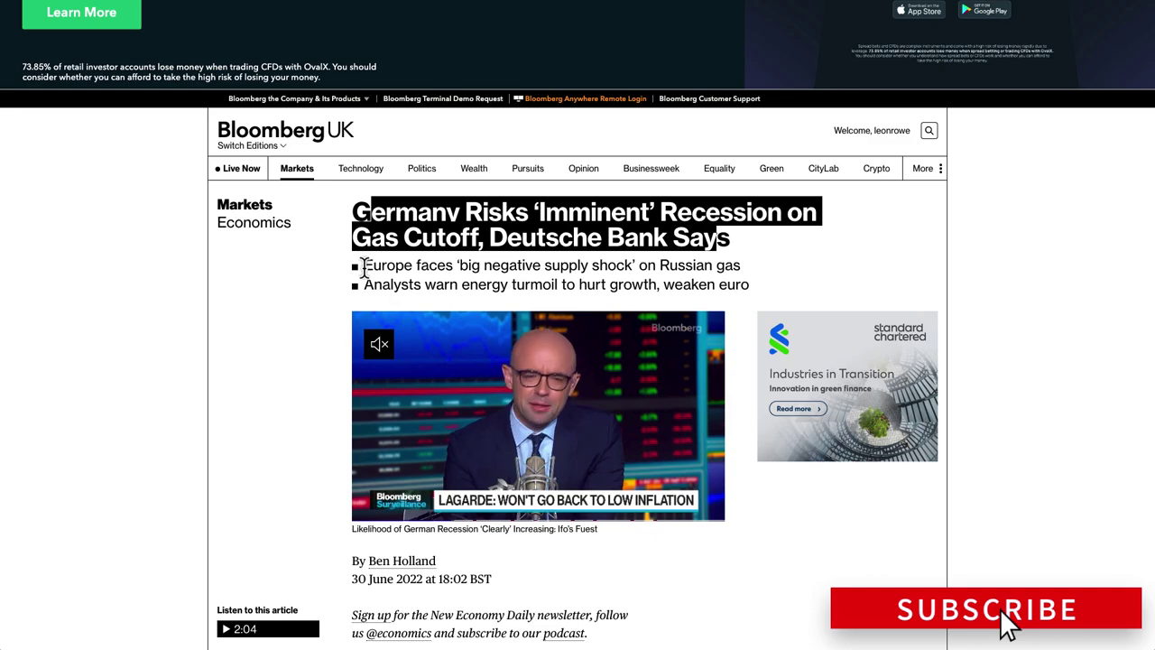
{"action": "left_click_drag", "start_coordinate": [366, 268], "coordinate": [451, 273]}
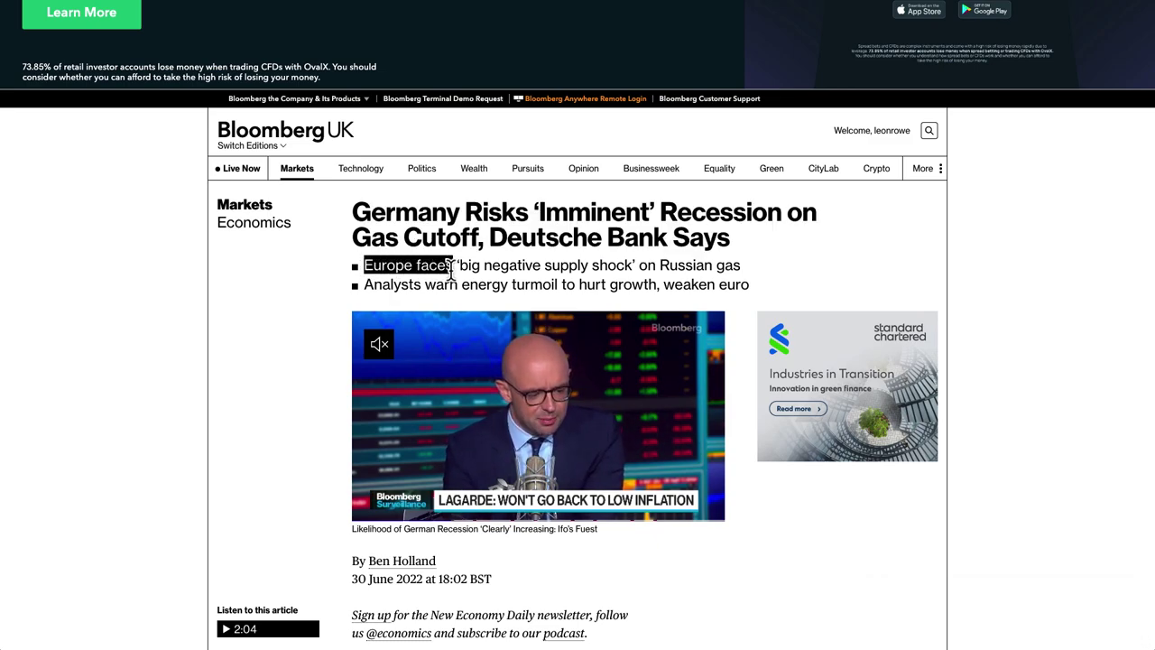
{"action": "left_click_drag", "start_coordinate": [367, 265], "coordinate": [596, 276]}
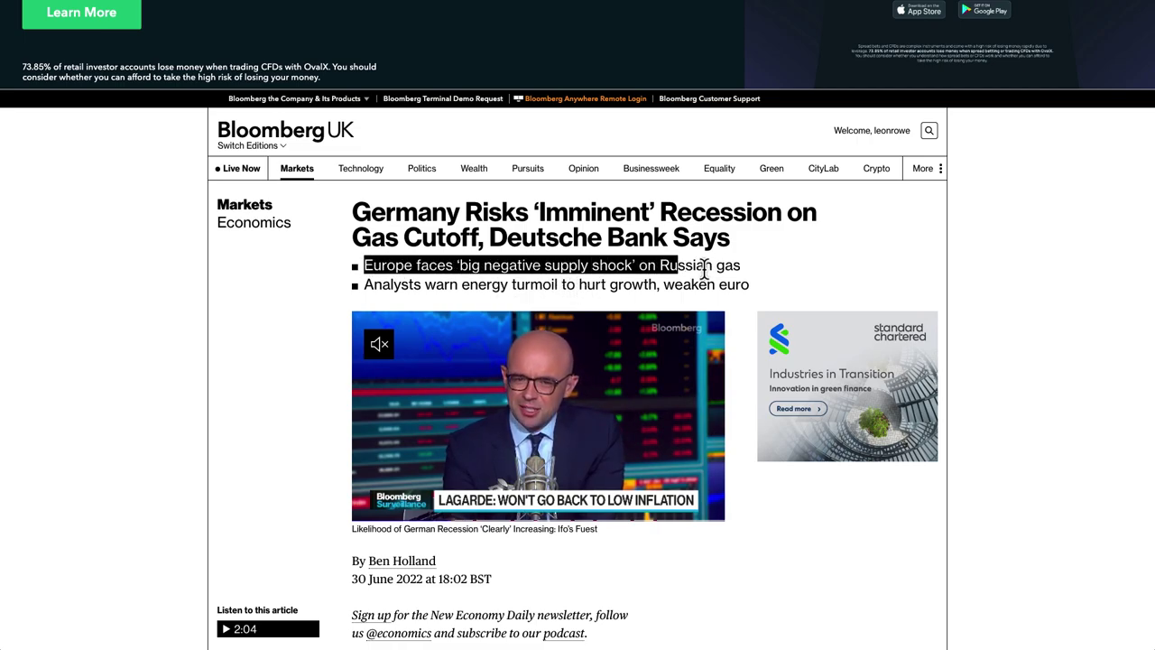
{"action": "left_click_drag", "start_coordinate": [707, 274], "coordinate": [408, 284]}
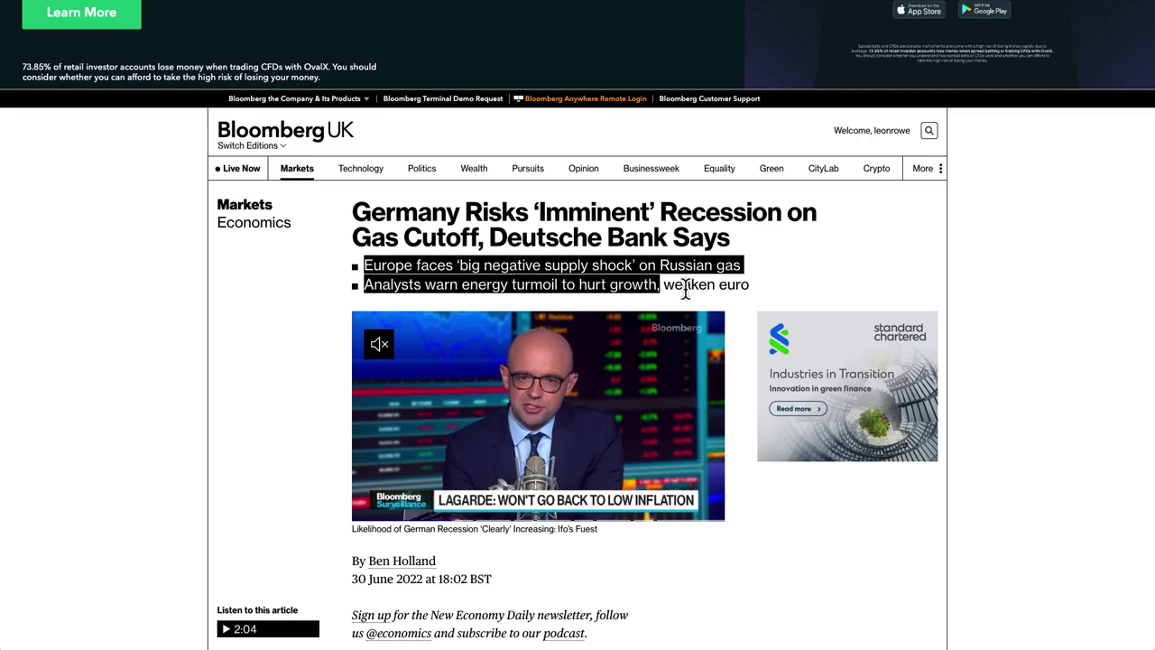
{"action": "scroll", "coordinate": [735, 367], "scroll_direction": "down", "scroll_amount": 3}
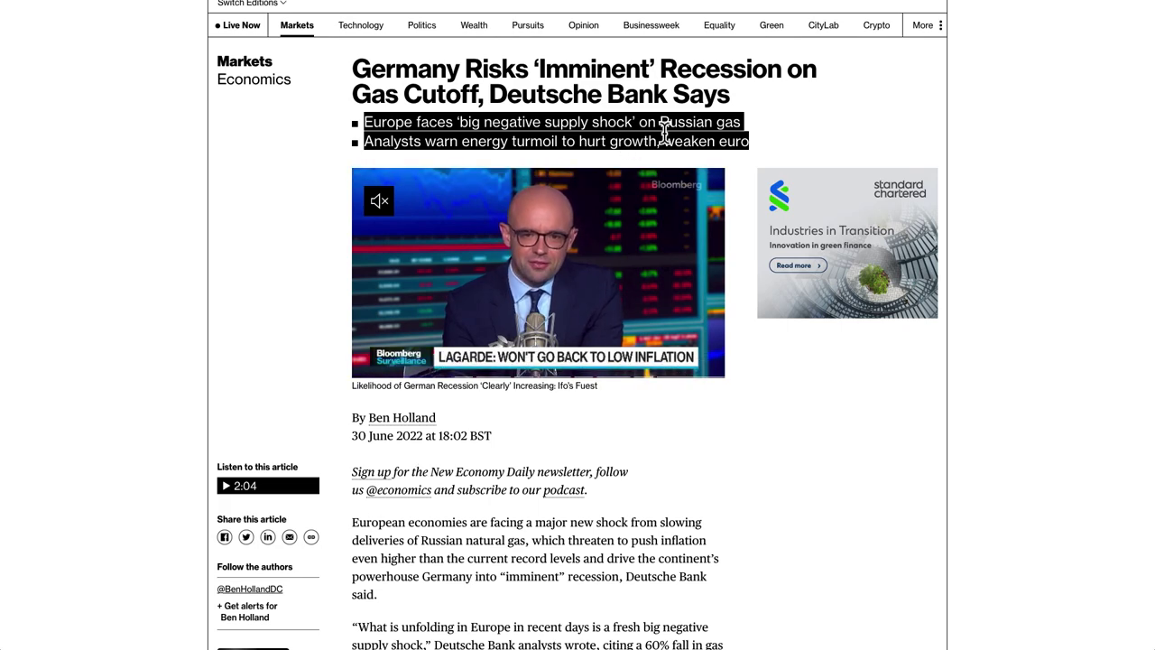
{"action": "left_click_drag", "start_coordinate": [353, 524], "coordinate": [427, 540]}
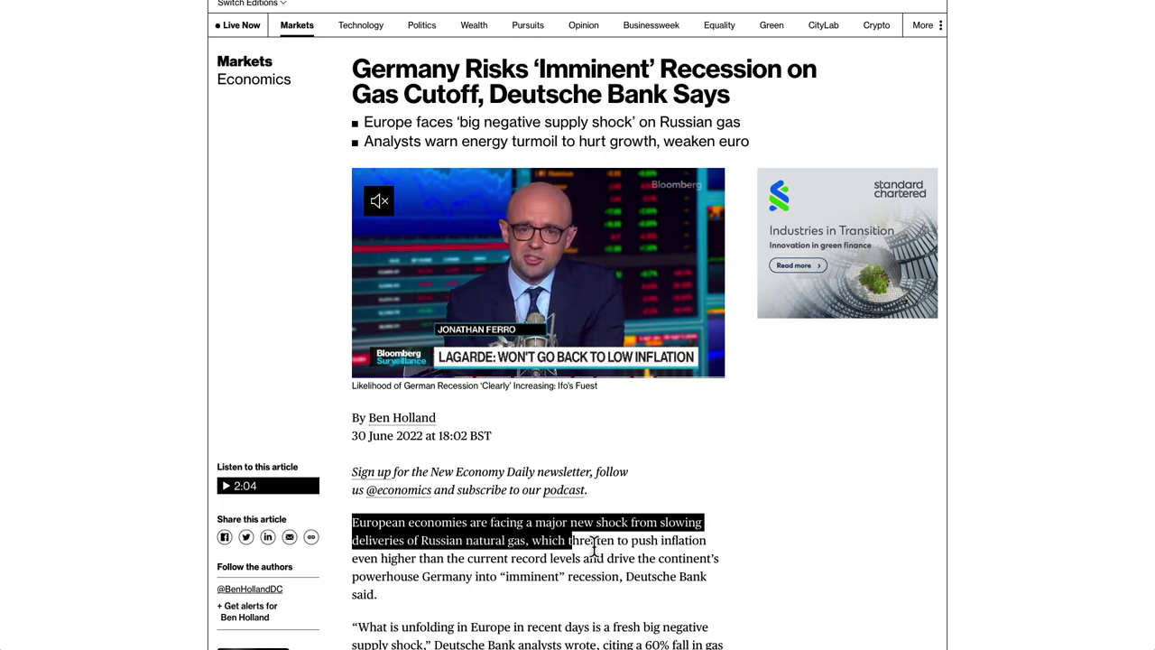
{"action": "left_click_drag", "start_coordinate": [705, 544], "coordinate": [622, 614]}
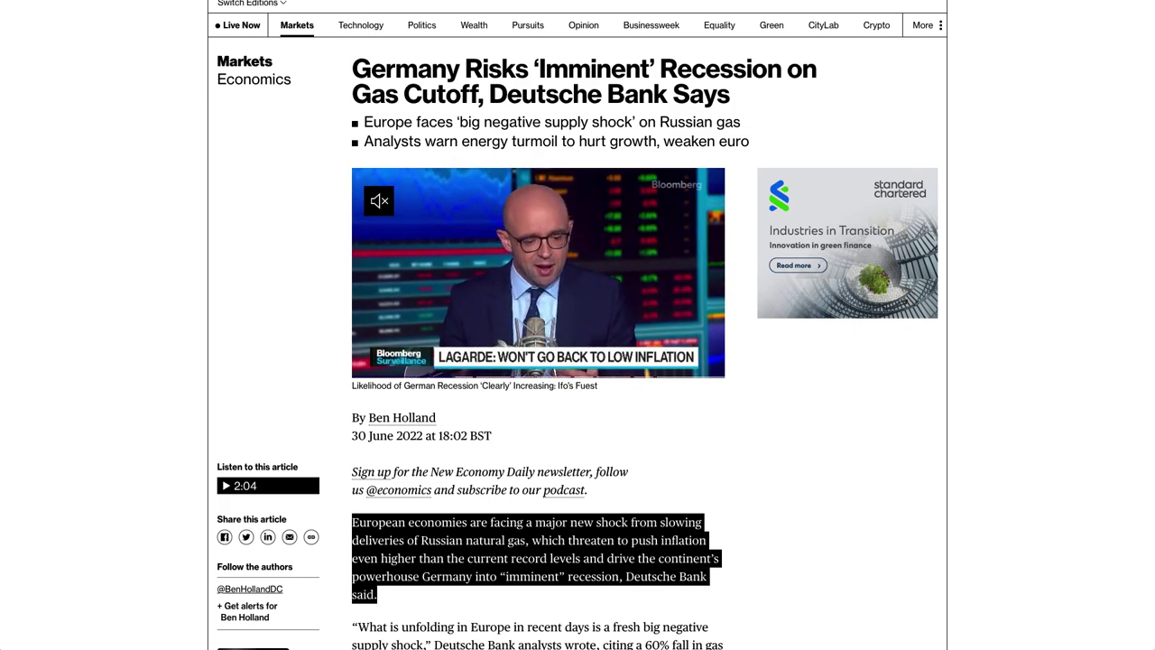
Return to EURUSD and draw a rising arrow from the last candle, plus falling arrows from about 1.0587 to 1.0368 and 1.0746 to 1.0577
{"action": "left_click", "coordinate": [217, 11]}
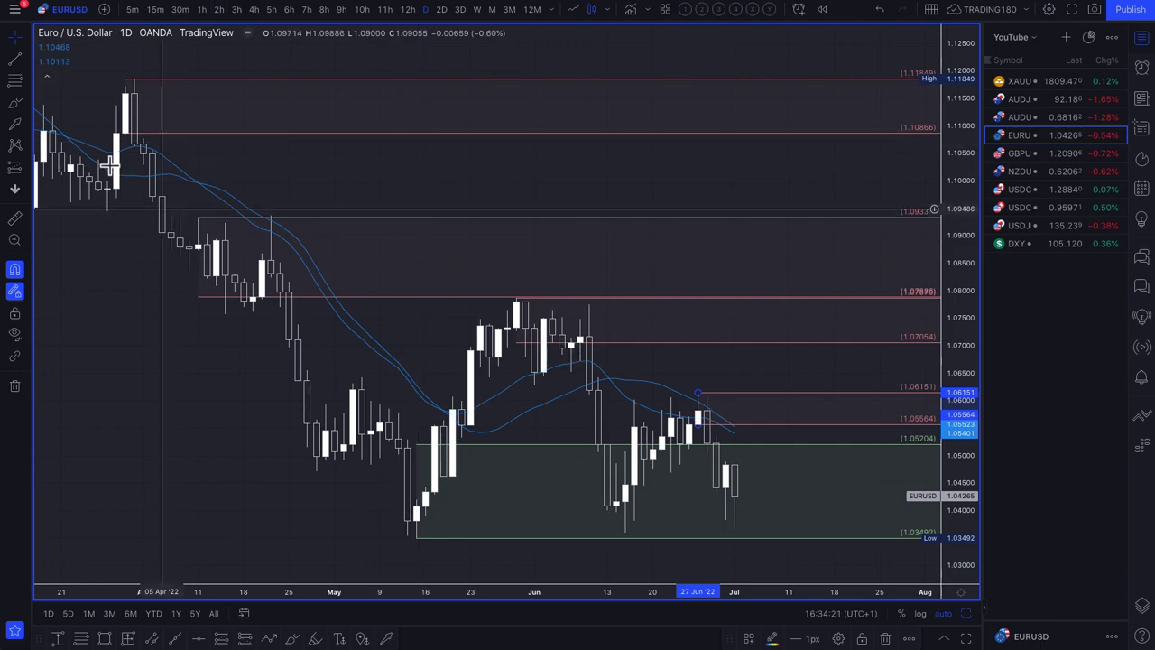
{"action": "left_click", "coordinate": [16, 128]}
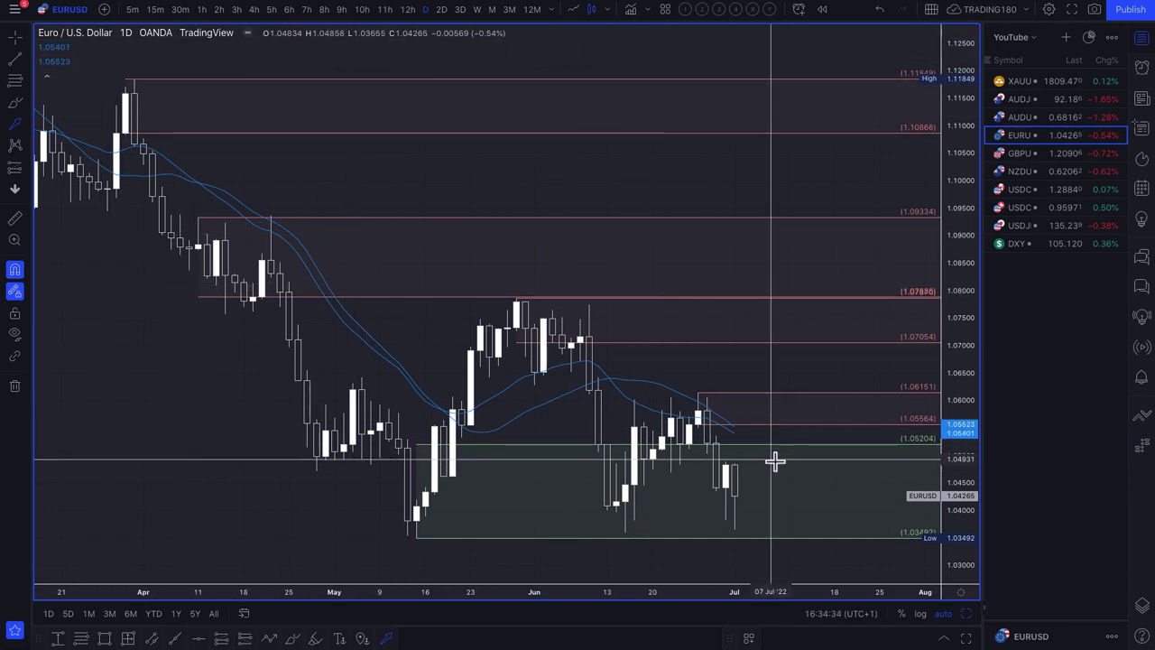
{"action": "mouse_move", "coordinate": [736, 494]}
{"action": "left_mouse_down"}
{"action": "mouse_move", "coordinate": [780, 410]}
{"action": "mouse_move", "coordinate": [805, 421]}
{"action": "mouse_move", "coordinate": [853, 530]}
{"action": "left_mouse_up"}
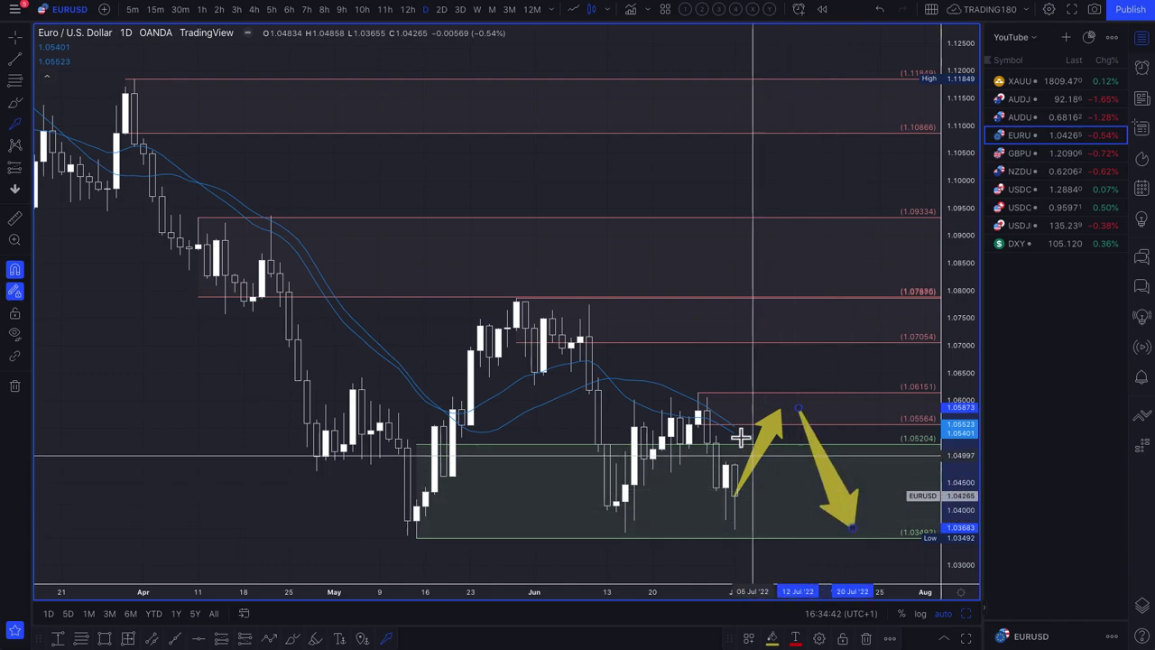
{"action": "left_click_drag", "start_coordinate": [788, 322], "coordinate": [848, 415]}
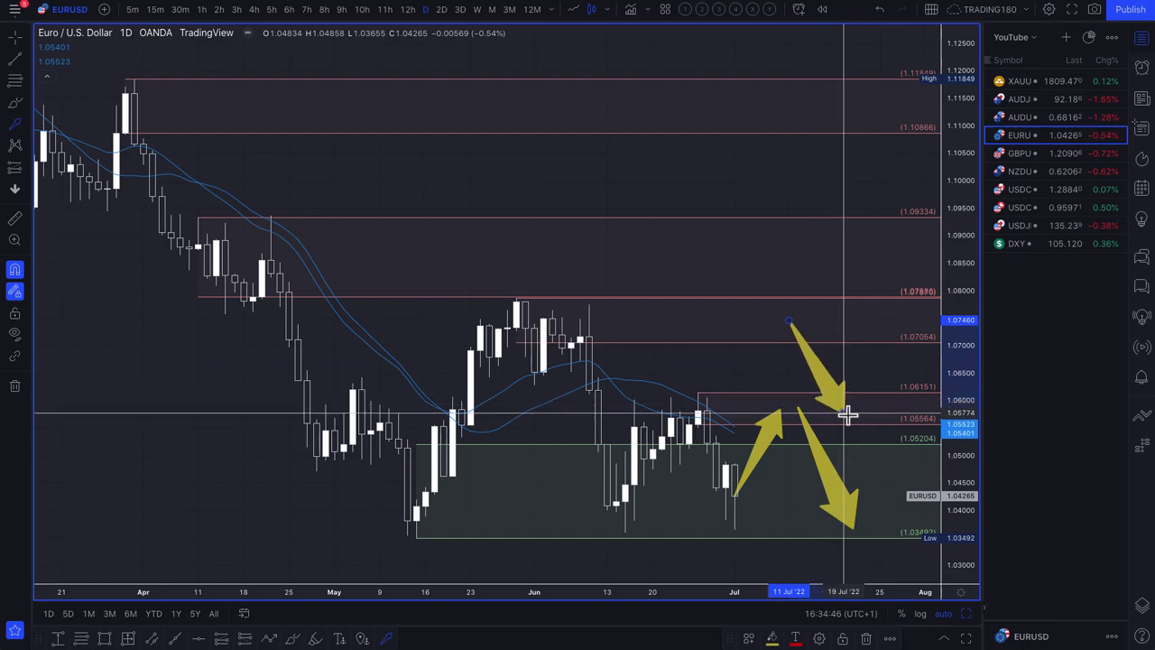
Move the tip of the EURUSD rising arrow to about 1.06050 on 7 July, inside the nearest supply zone
{"action": "scroll", "coordinate": [653, 276], "scroll_direction": "up", "scroll_amount": 3}
{"action": "scroll", "coordinate": [653, 277], "scroll_direction": "up", "scroll_amount": 3}
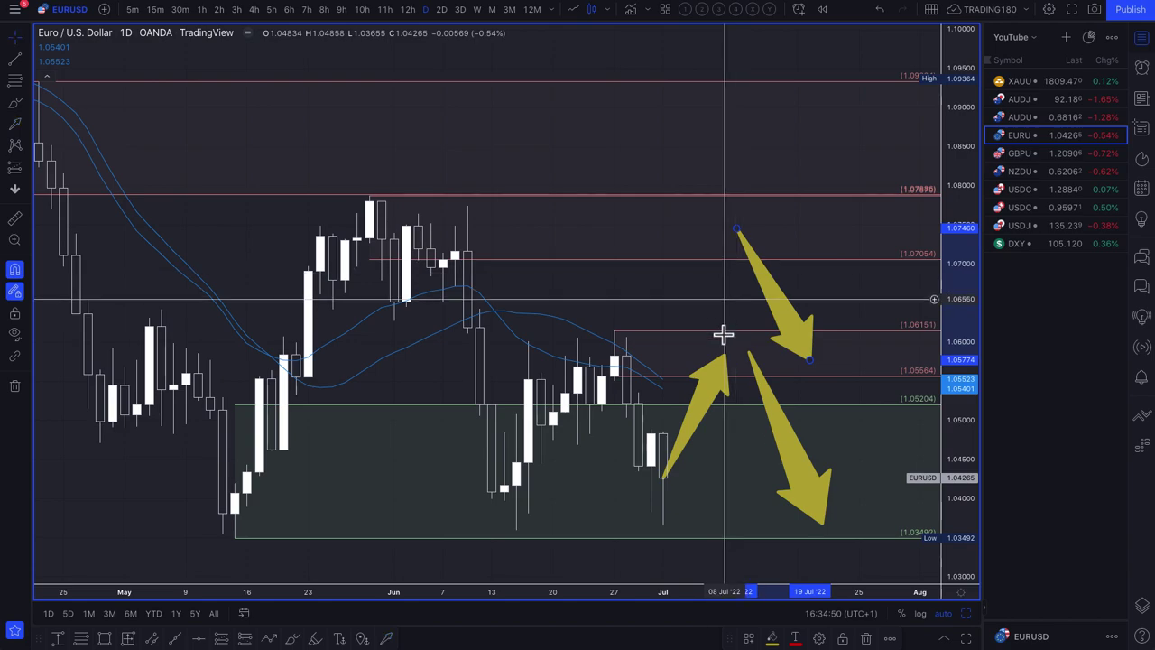
{"action": "left_click_drag", "start_coordinate": [727, 359], "coordinate": [713, 342]}
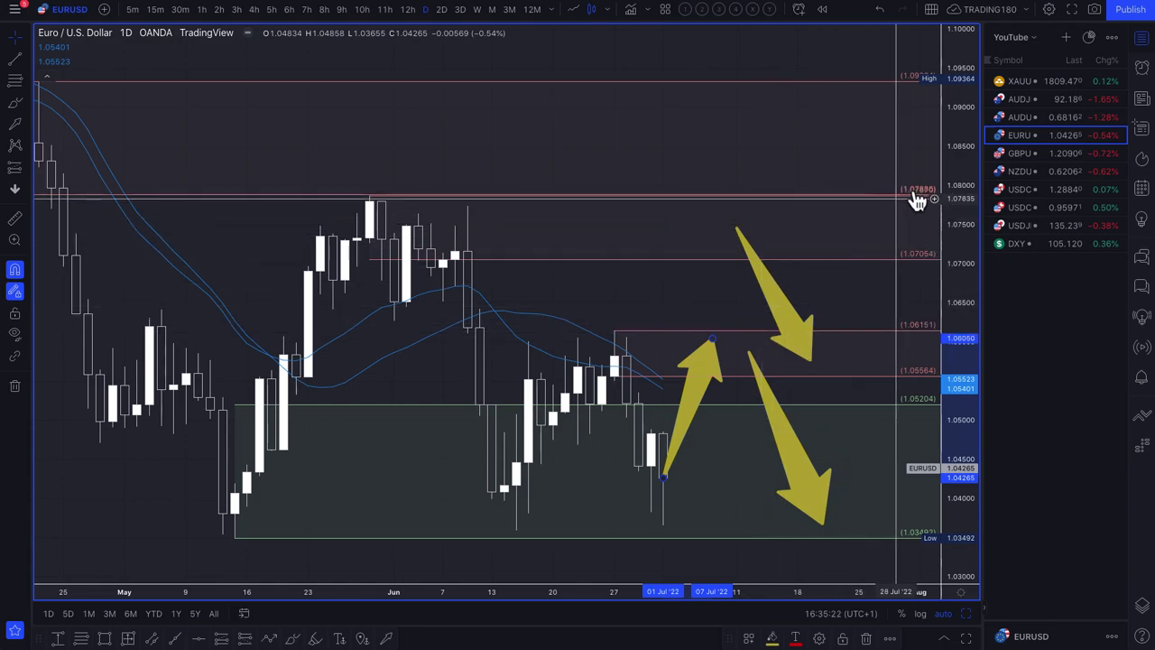
Open the AUDUSD chart from the watchlist
{"action": "left_click", "coordinate": [1027, 125]}
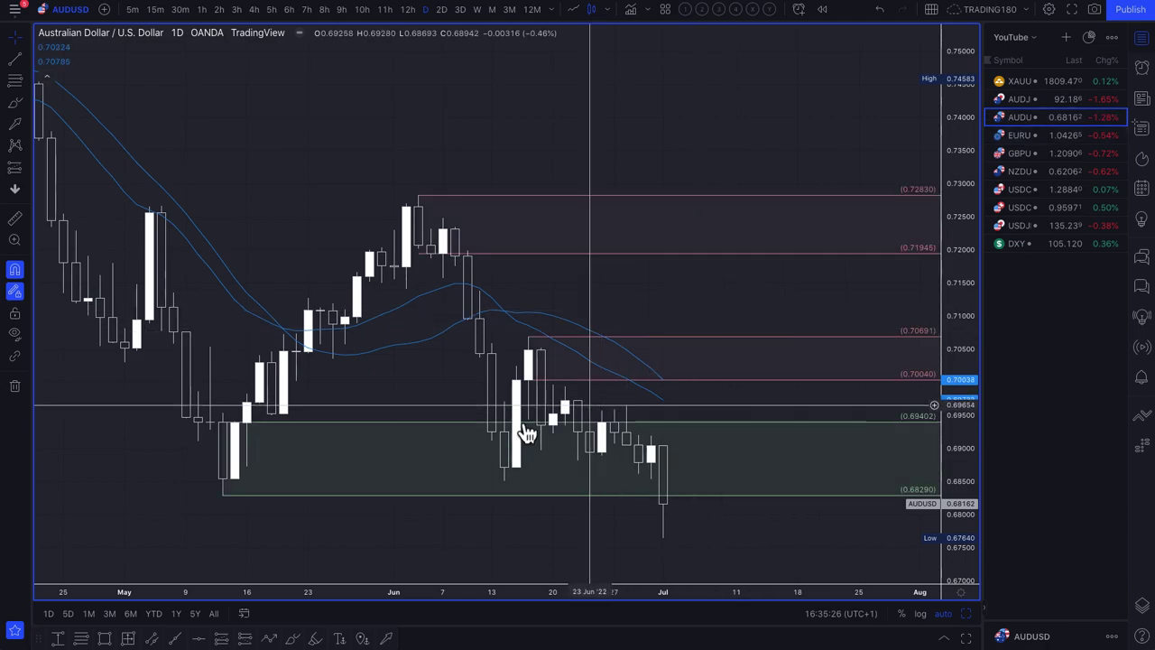
{"action": "left_click", "coordinate": [14, 127]}
{"action": "left_click", "coordinate": [545, 397]}
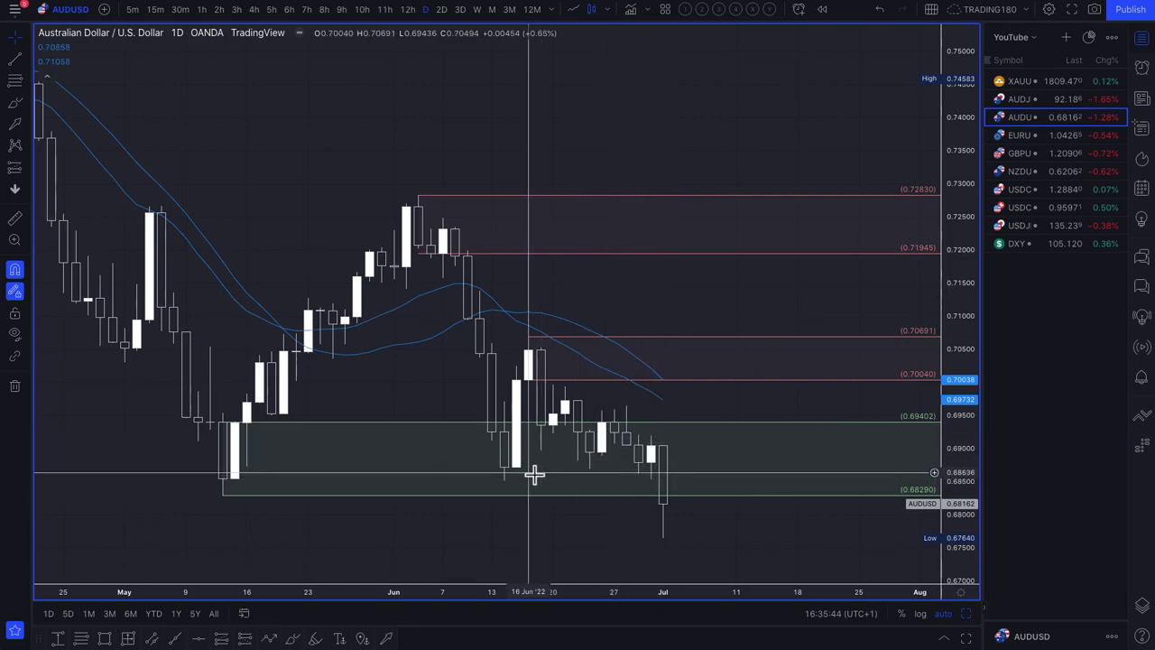
{"action": "left_click", "coordinate": [12, 128]}
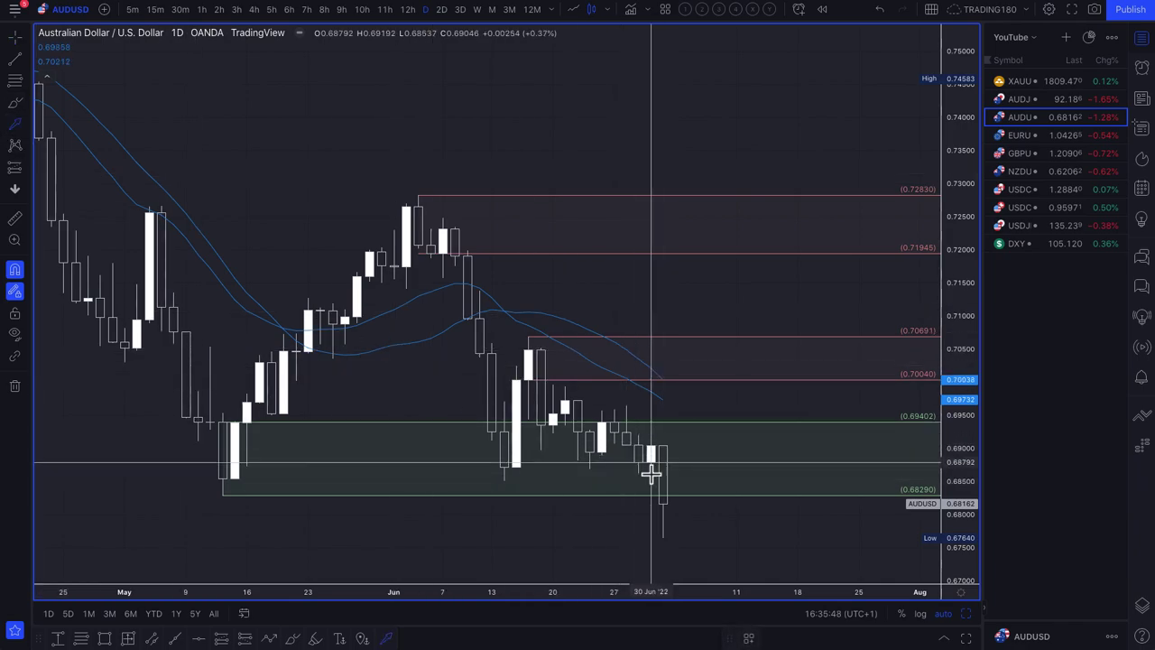
{"action": "key", "text": "Escape"}
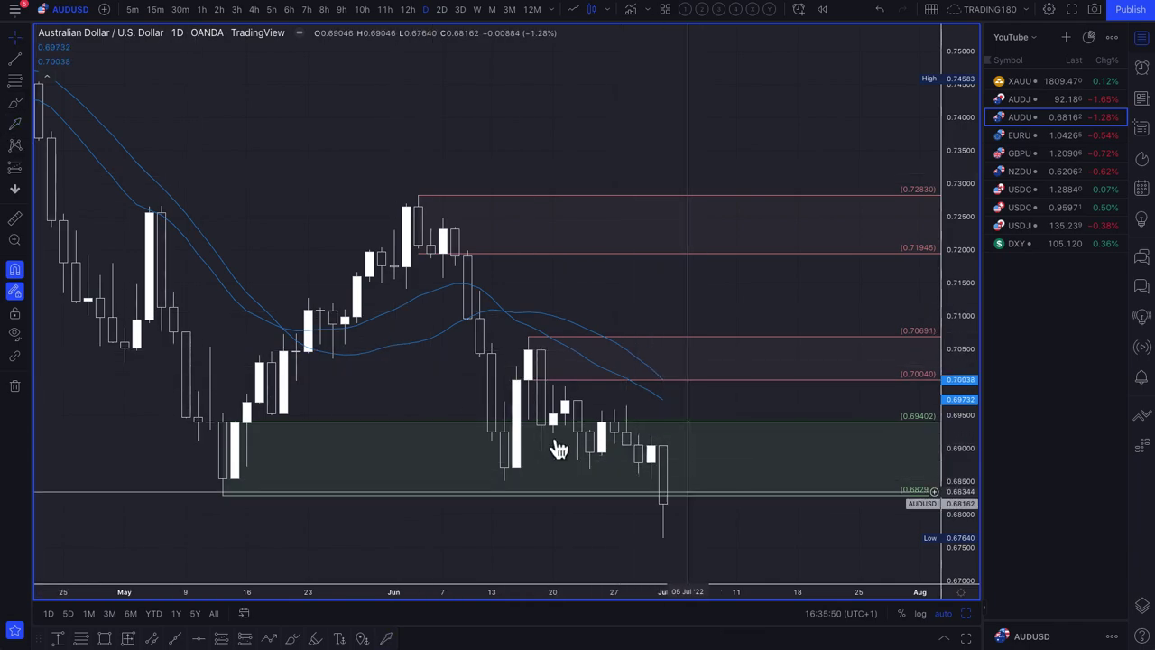
Delete the green AUDUSD zone between 0.68290 and 0.69402 and mark a supply zone from 0.68792 to 0.69960 with Fib Retracement
{"action": "left_click", "coordinate": [334, 435]}
{"action": "key", "text": "Delete"}
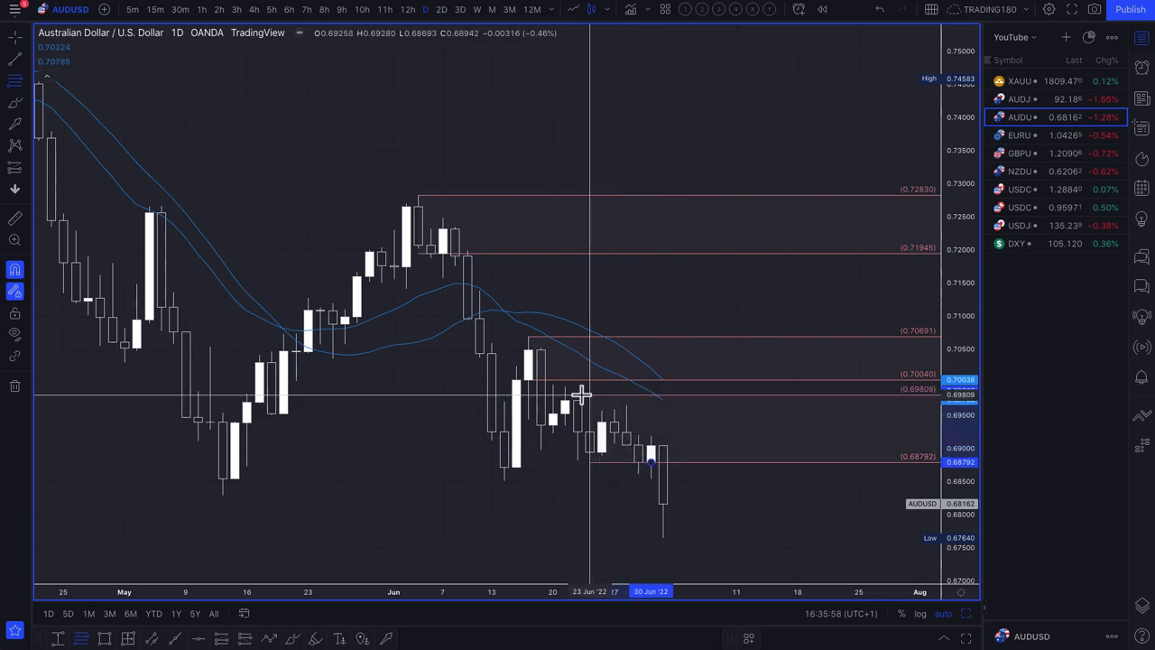
{"action": "left_click_drag", "start_coordinate": [566, 388], "coordinate": [554, 389]}
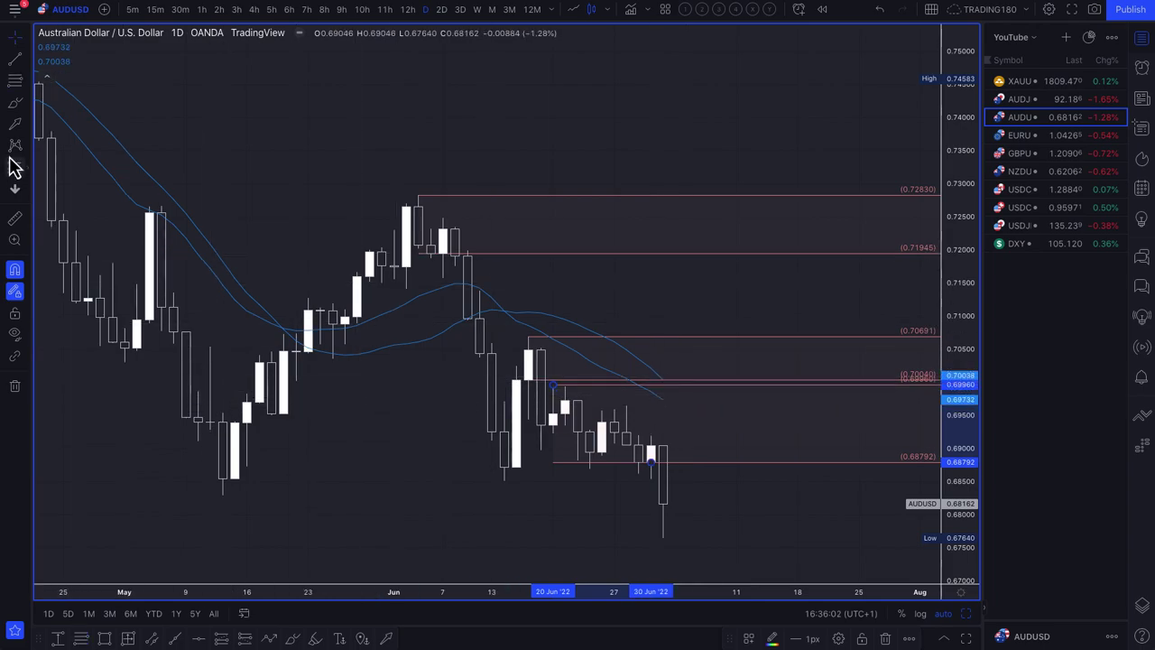
{"action": "left_click", "coordinate": [14, 128]}
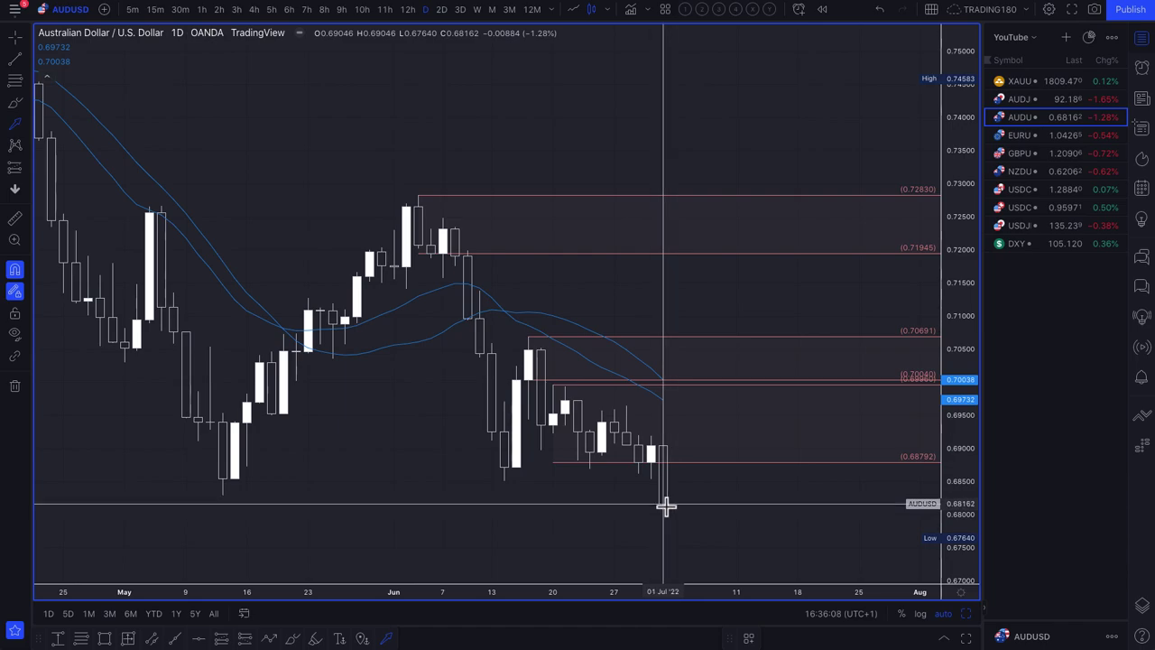
{"action": "mouse_move", "coordinate": [664, 504]}
{"action": "left_mouse_down"}
{"action": "mouse_move", "coordinate": [699, 475]}
{"action": "mouse_move", "coordinate": [739, 361]}
{"action": "mouse_move", "coordinate": [710, 554]}
{"action": "mouse_move", "coordinate": [678, 544]}
{"action": "mouse_move", "coordinate": [686, 560]}
{"action": "left_mouse_up"}
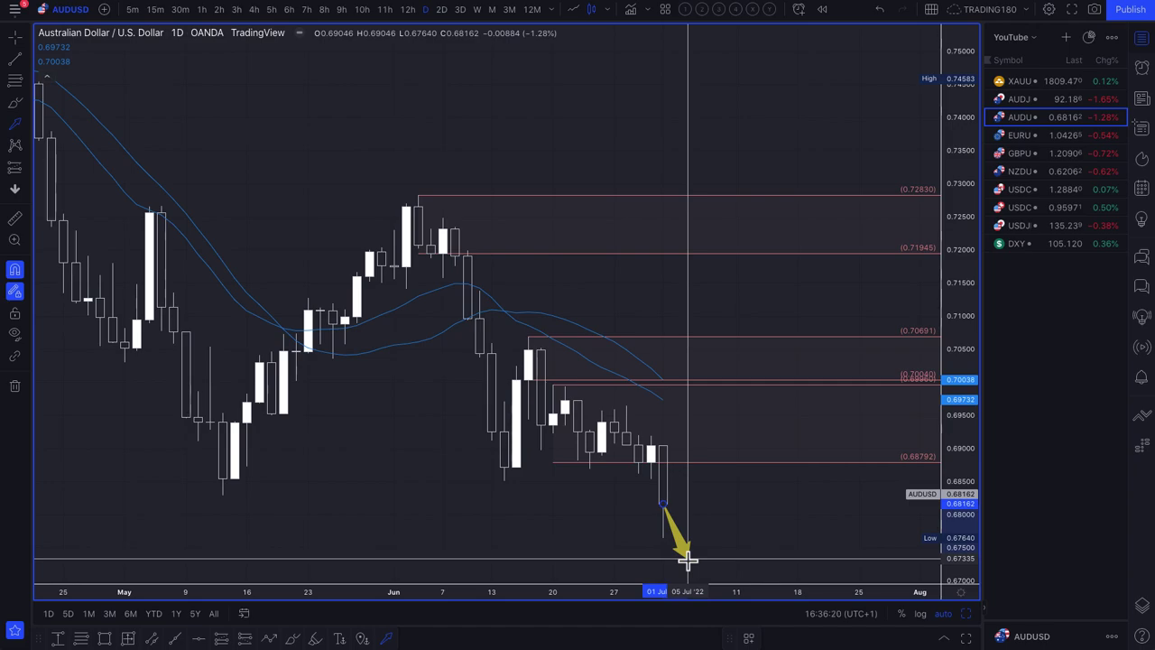
{"action": "left_click_drag", "start_coordinate": [688, 562], "coordinate": [712, 406]}
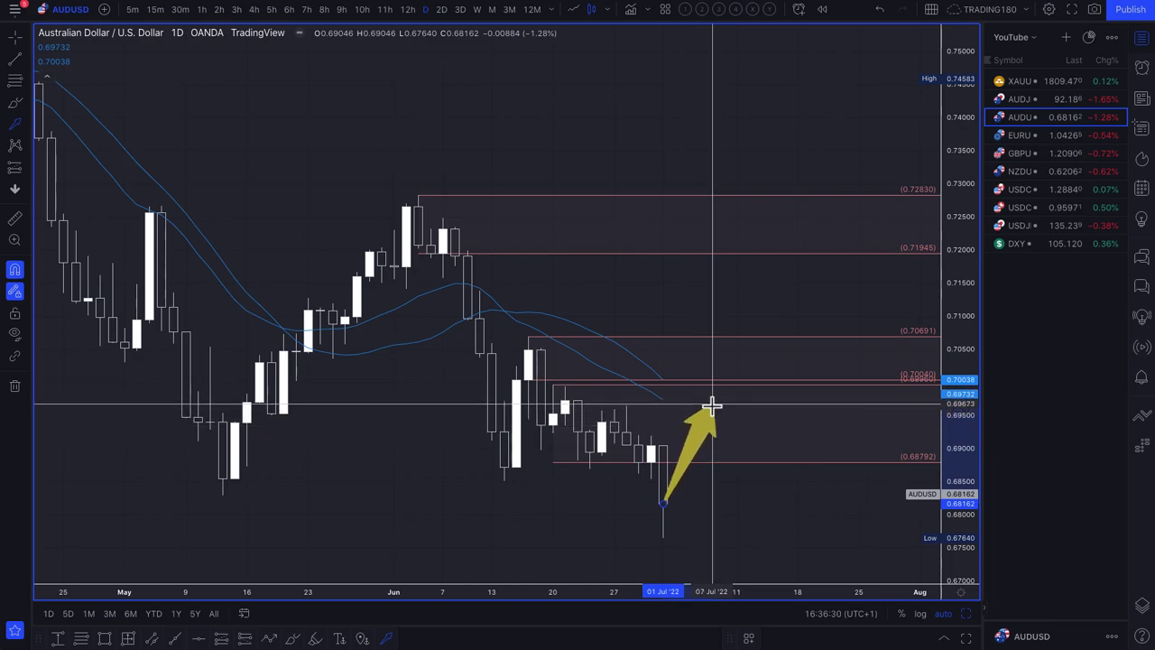
{"action": "key", "text": "Escape"}
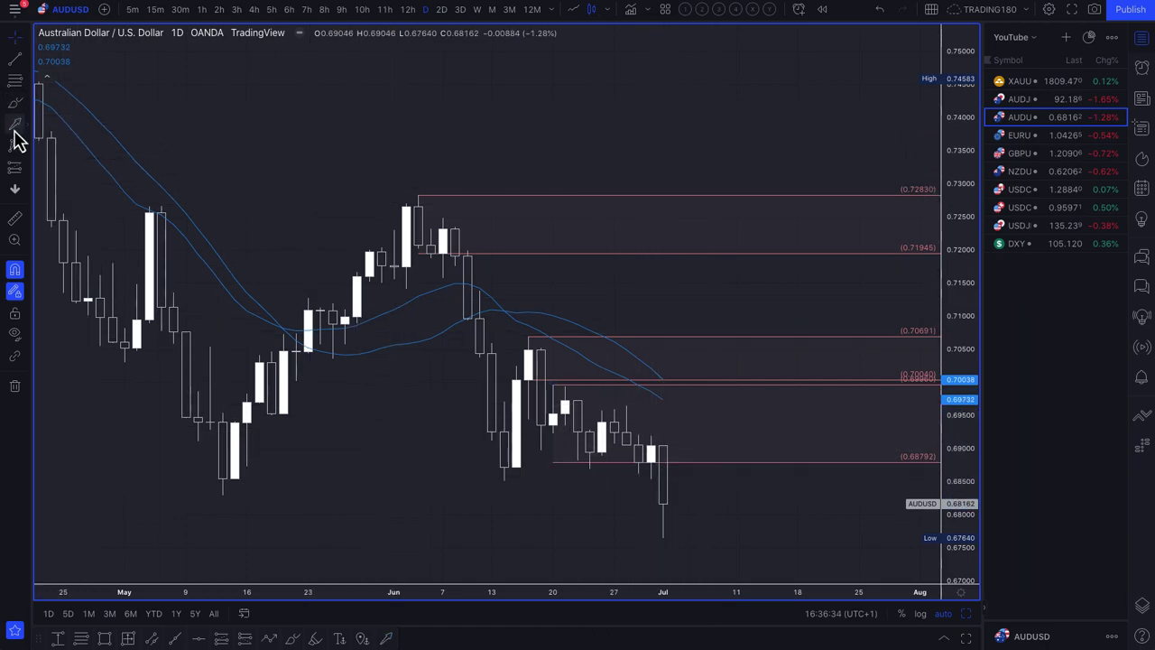
{"action": "left_click_drag", "start_coordinate": [700, 347], "coordinate": [773, 487]}
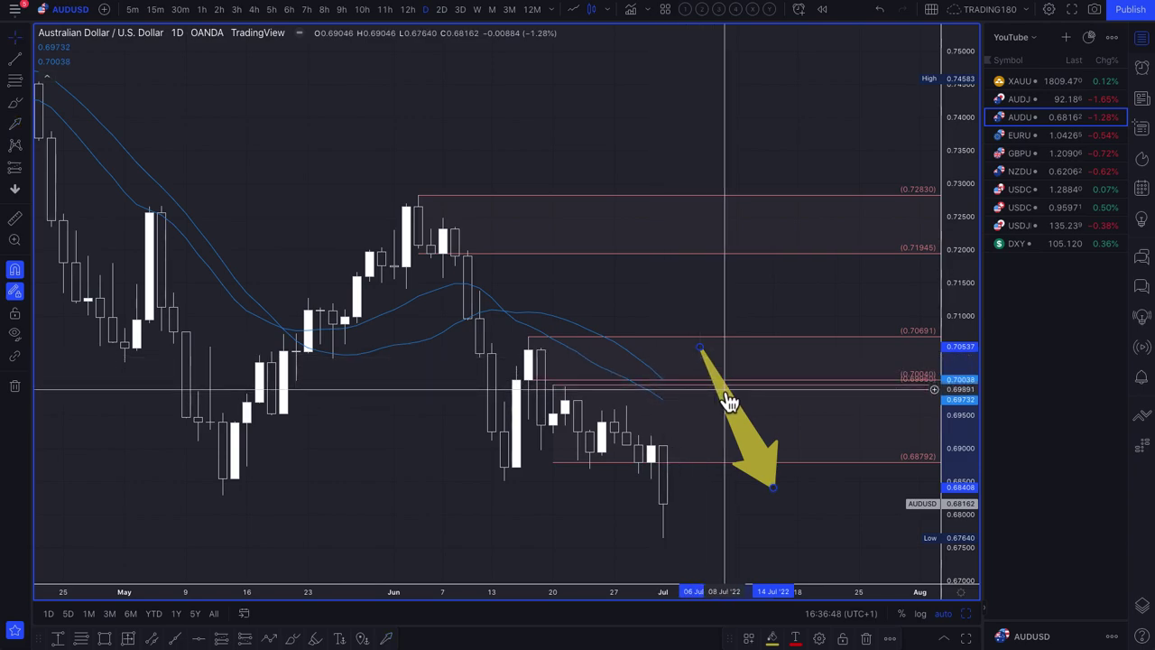
{"action": "key", "text": "Delete"}
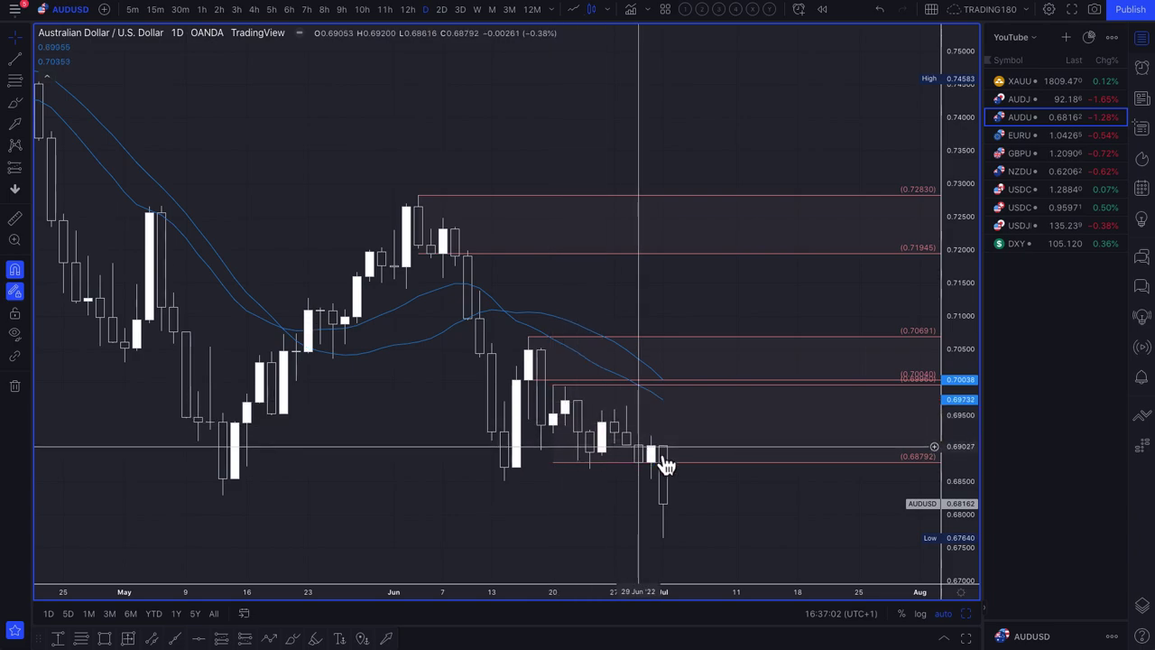
Examine the AUDUSD daily price history back to 2019 for demand areas around and below the current price
{"action": "scroll", "coordinate": [707, 479], "scroll_direction": "down", "scroll_amount": 10}
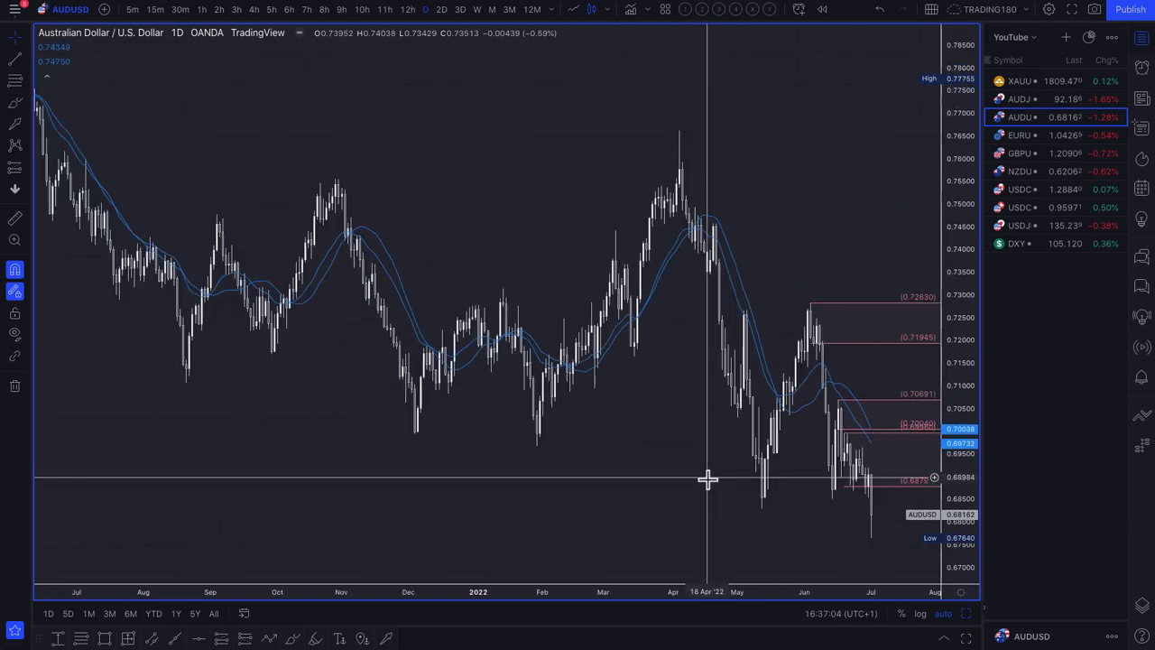
{"action": "scroll", "coordinate": [707, 478], "scroll_direction": "down", "scroll_amount": 5}
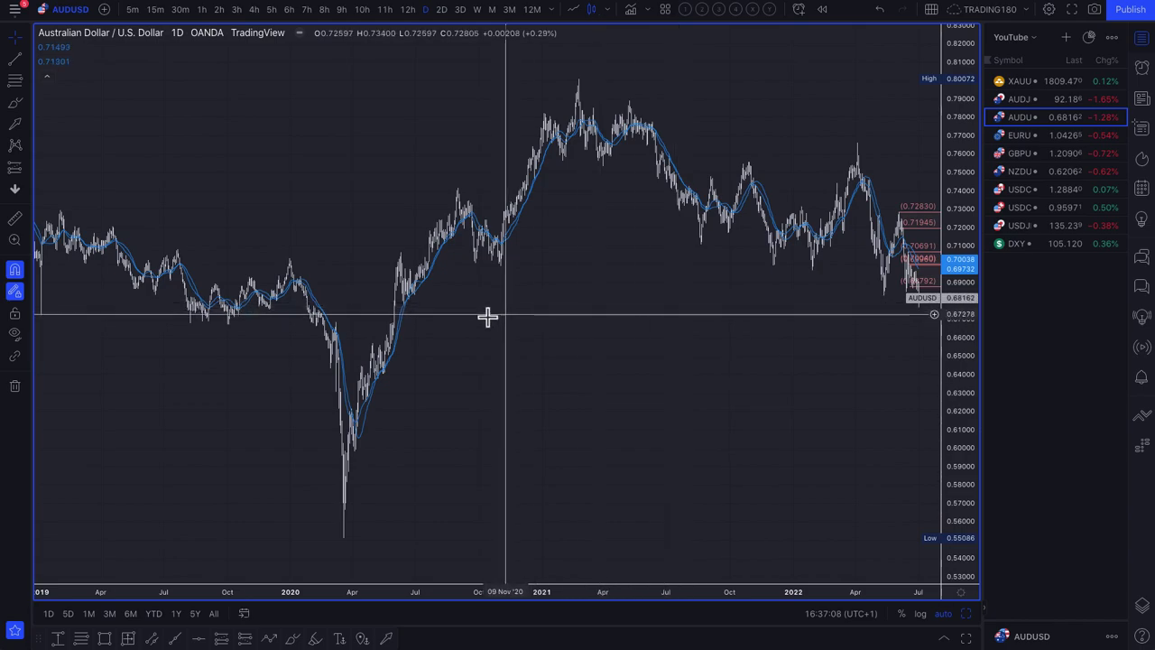
{"action": "scroll", "coordinate": [419, 316], "scroll_direction": "up", "scroll_amount": 8}
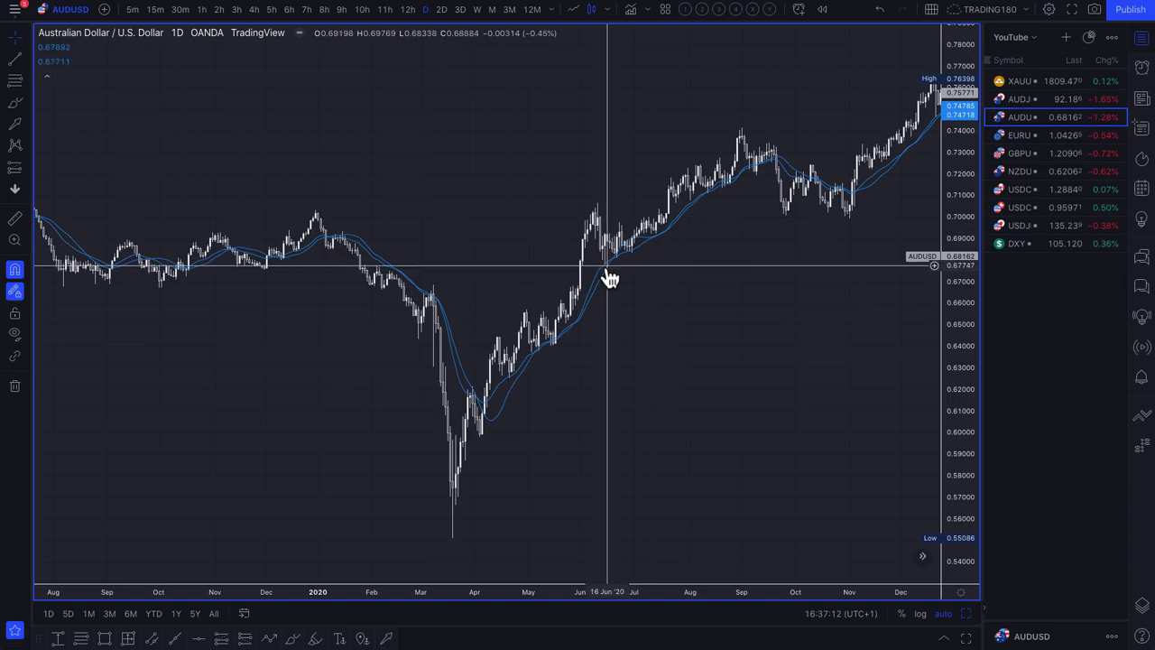
{"action": "scroll", "coordinate": [607, 278], "scroll_direction": "right", "scroll_amount": 10}
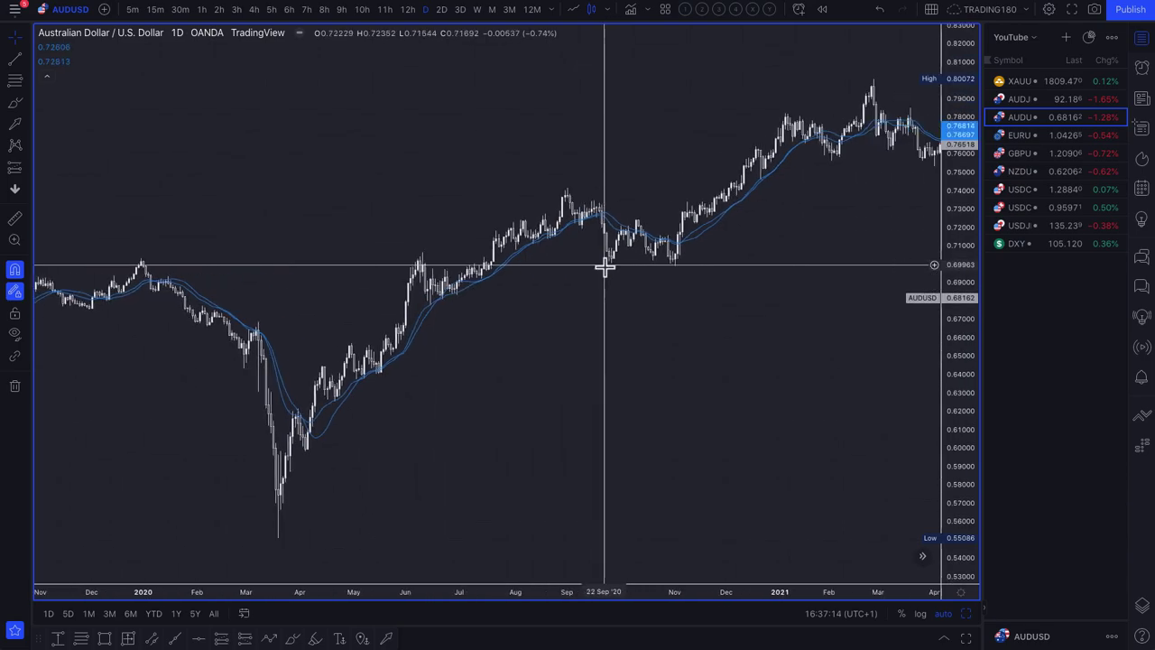
{"action": "scroll", "coordinate": [710, 388], "scroll_direction": "up", "scroll_amount": 5}
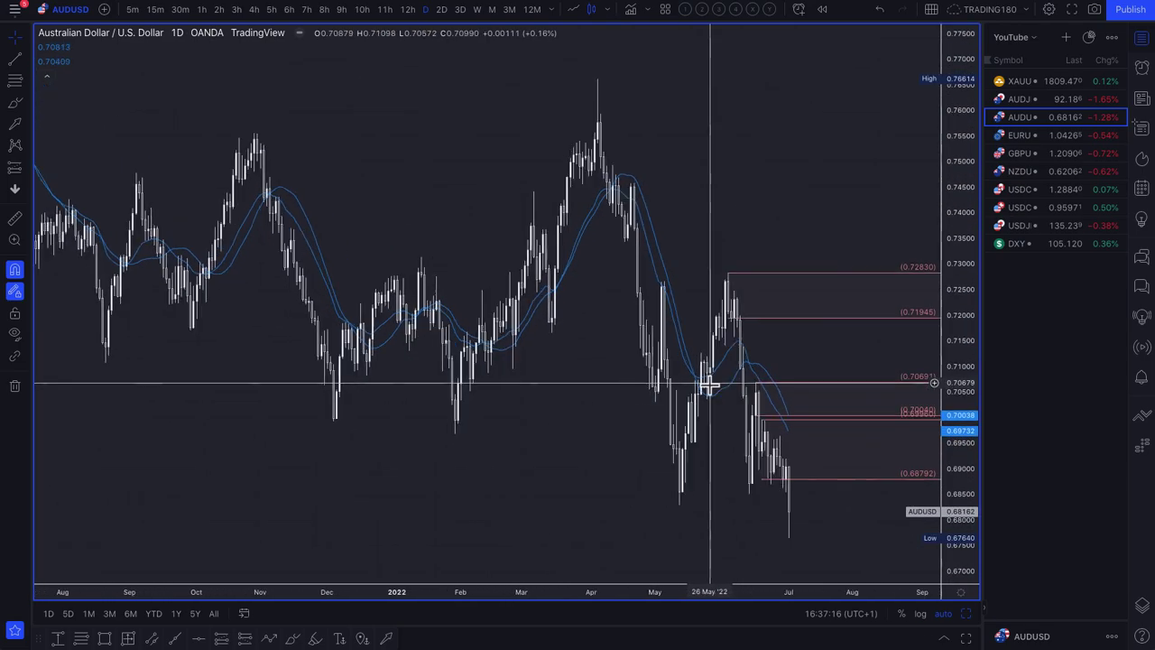
{"action": "scroll", "coordinate": [754, 521], "scroll_direction": "up", "scroll_amount": 5}
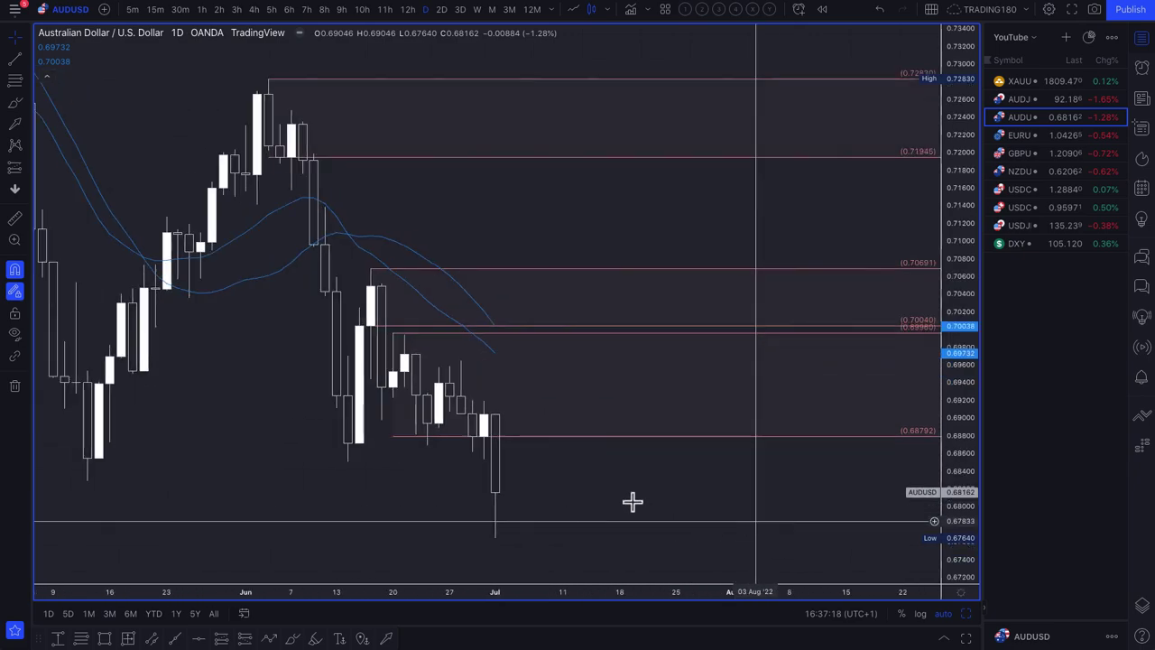
Try AUDUSD arrows rising from the last candle to about 0.70235, falling to about 0.68237 and rising again, and undo them
{"action": "left_click", "coordinate": [13, 128]}
{"action": "left_click_drag", "start_coordinate": [736, 502], "coordinate": [778, 374]}
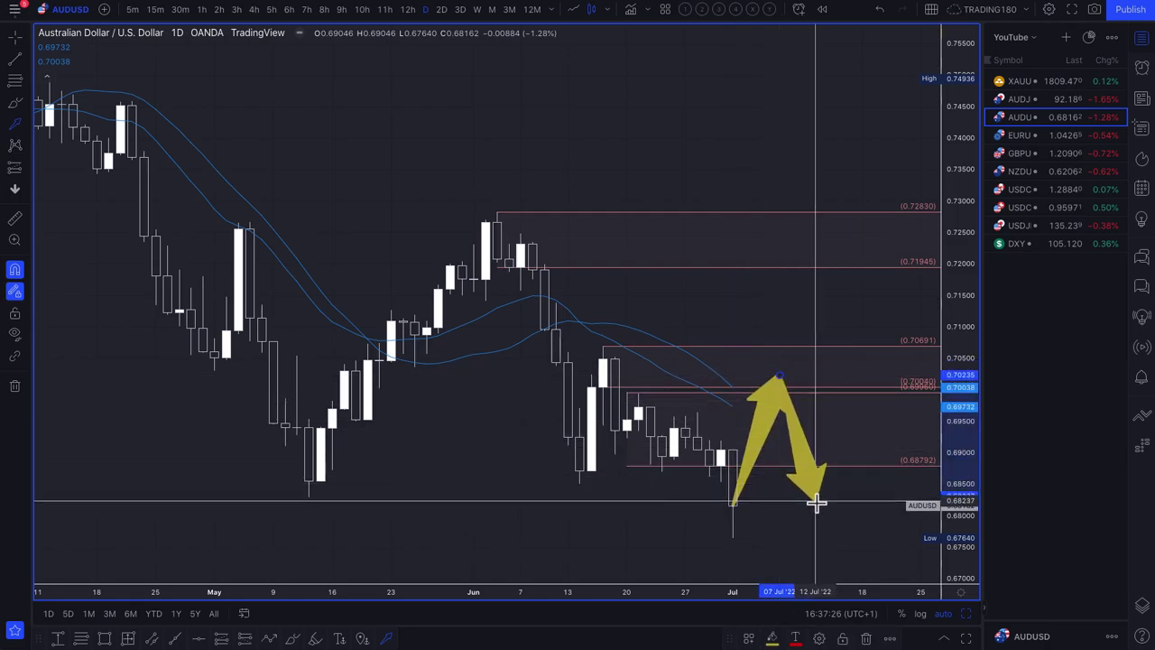
{"action": "left_click", "coordinate": [835, 503]}
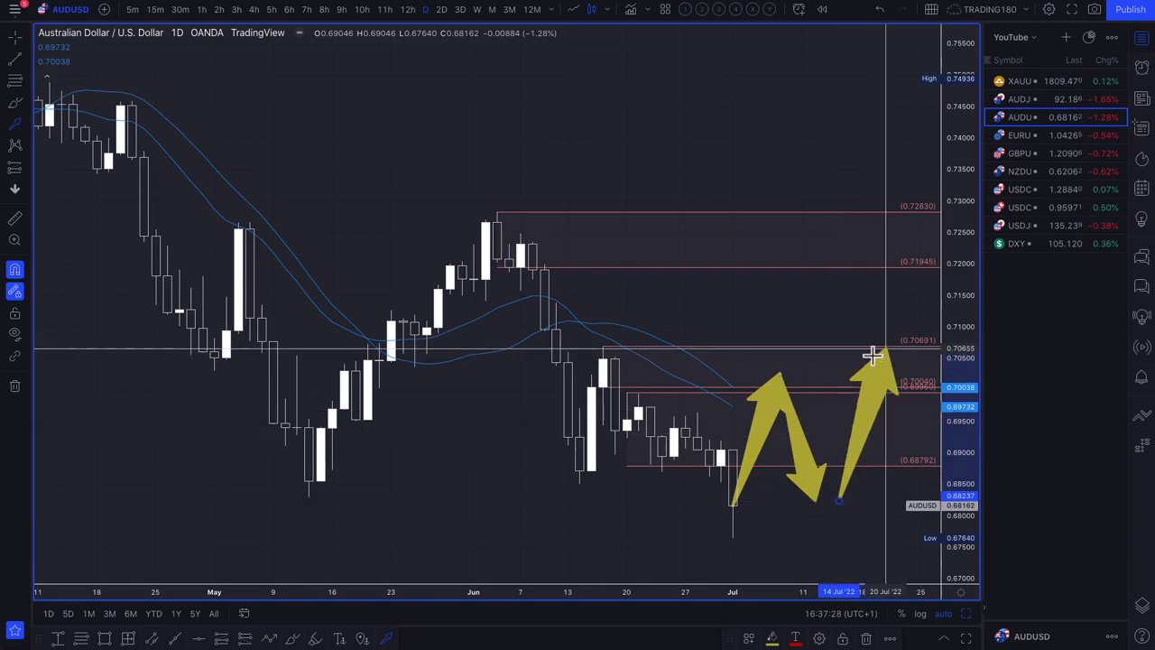
{"action": "key", "text": "Escape"}
{"action": "key", "text": "ctrl+z"}
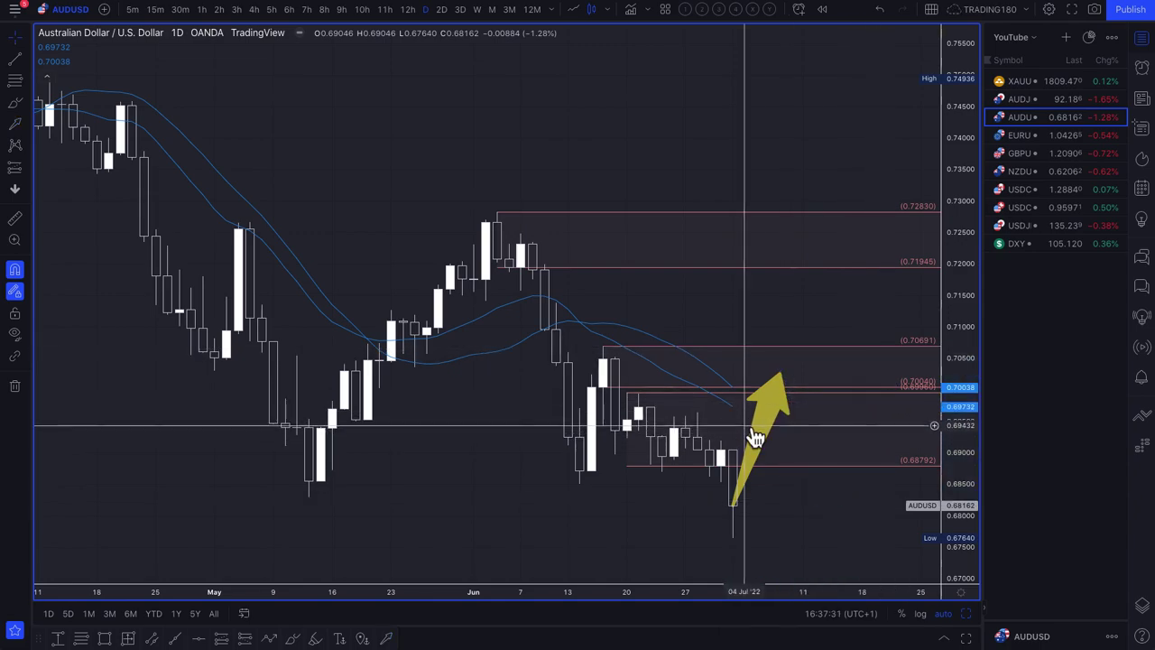
{"action": "key", "text": "ctrl+z"}
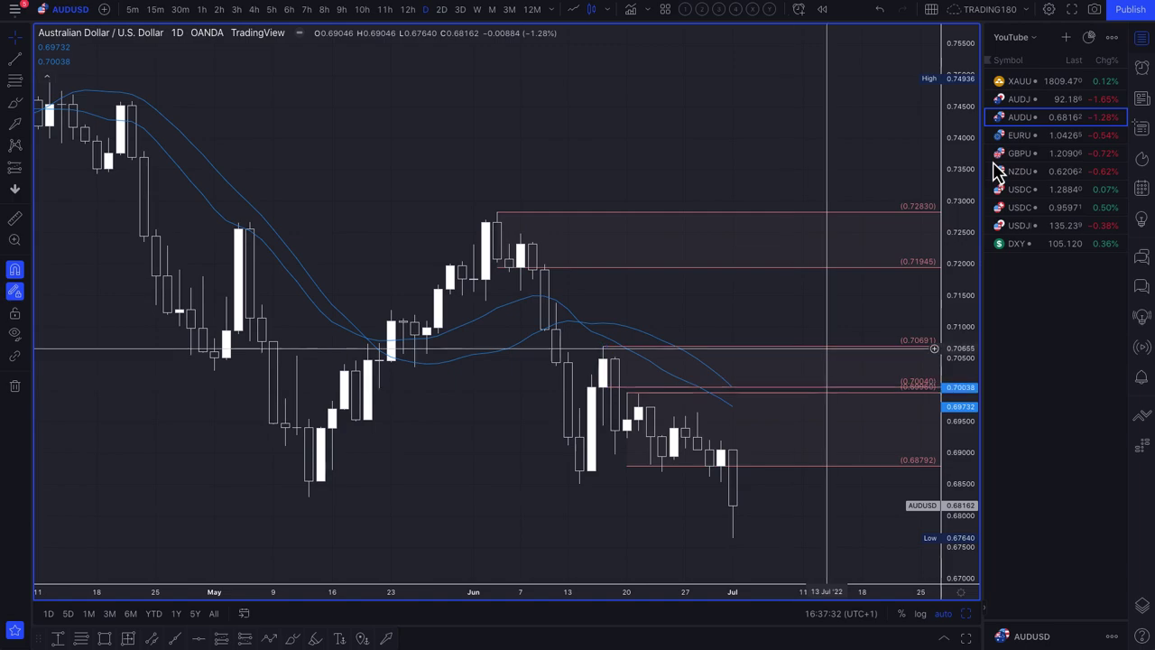
Open the AUDJPY chart and delete the green zone between 91.966 and 93.713
{"action": "left_click", "coordinate": [1025, 101]}
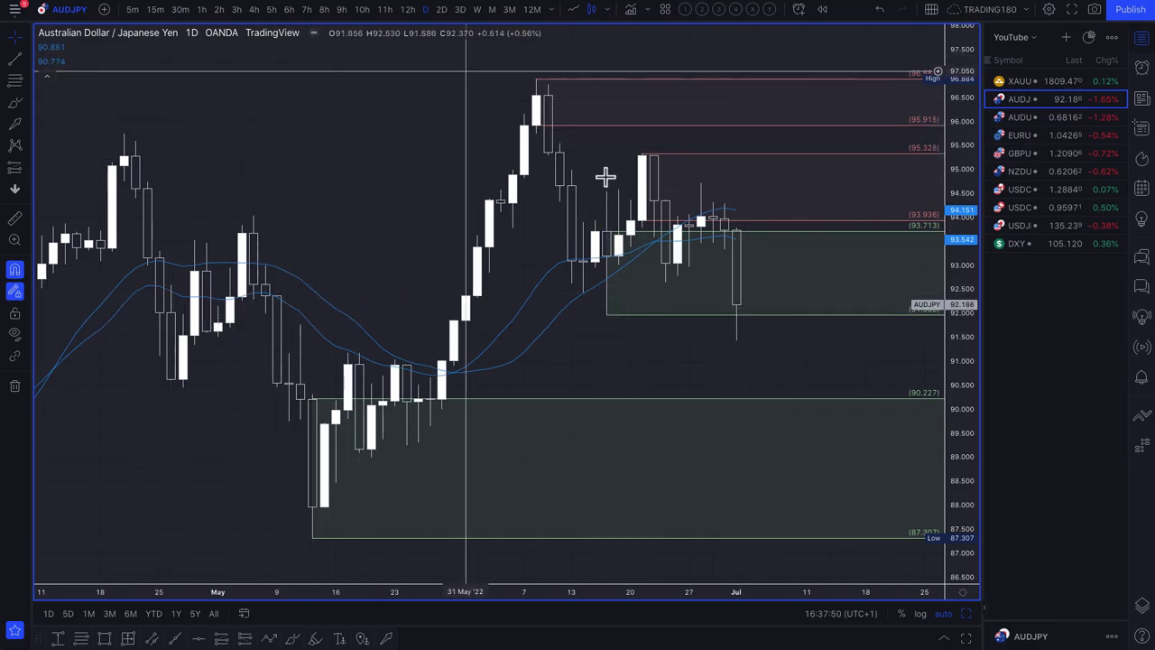
{"action": "scroll", "coordinate": [704, 236], "scroll_direction": "up", "scroll_amount": 3}
{"action": "right_click", "coordinate": [646, 298]}
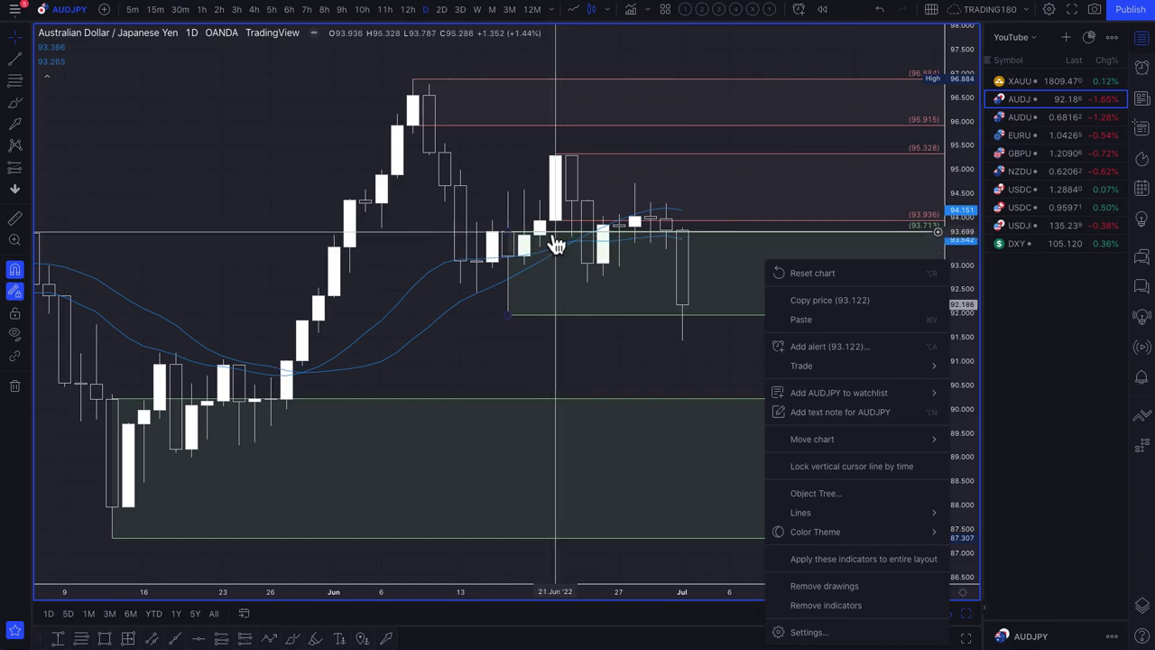
{"action": "left_click", "coordinate": [557, 245]}
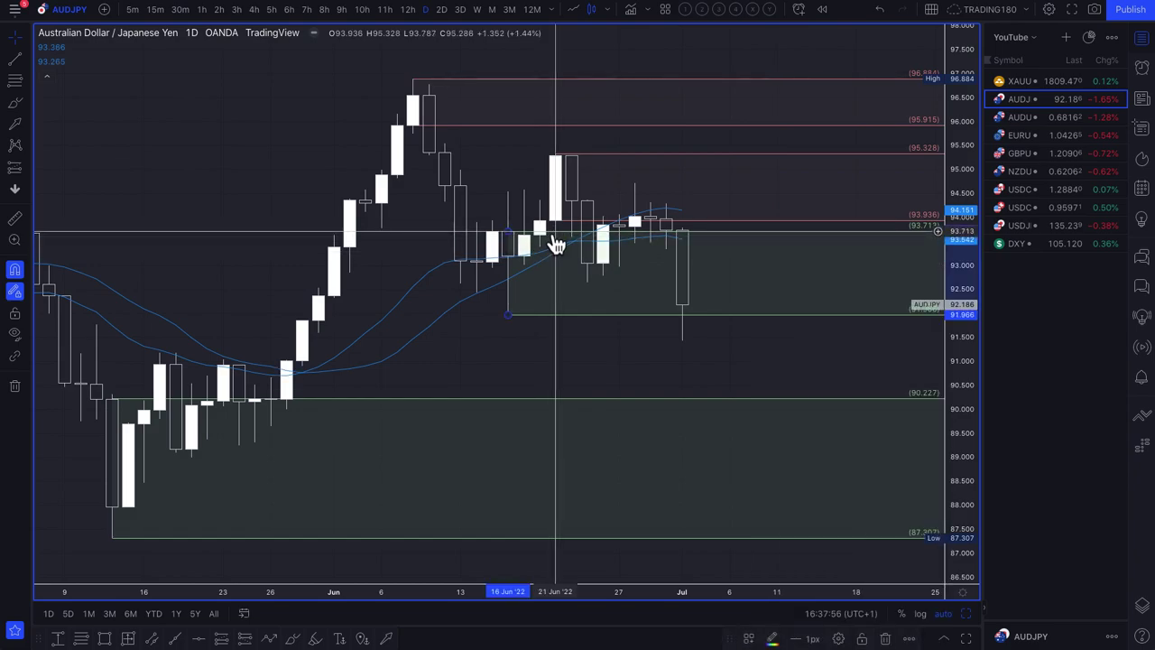
{"action": "key", "text": "Delete"}
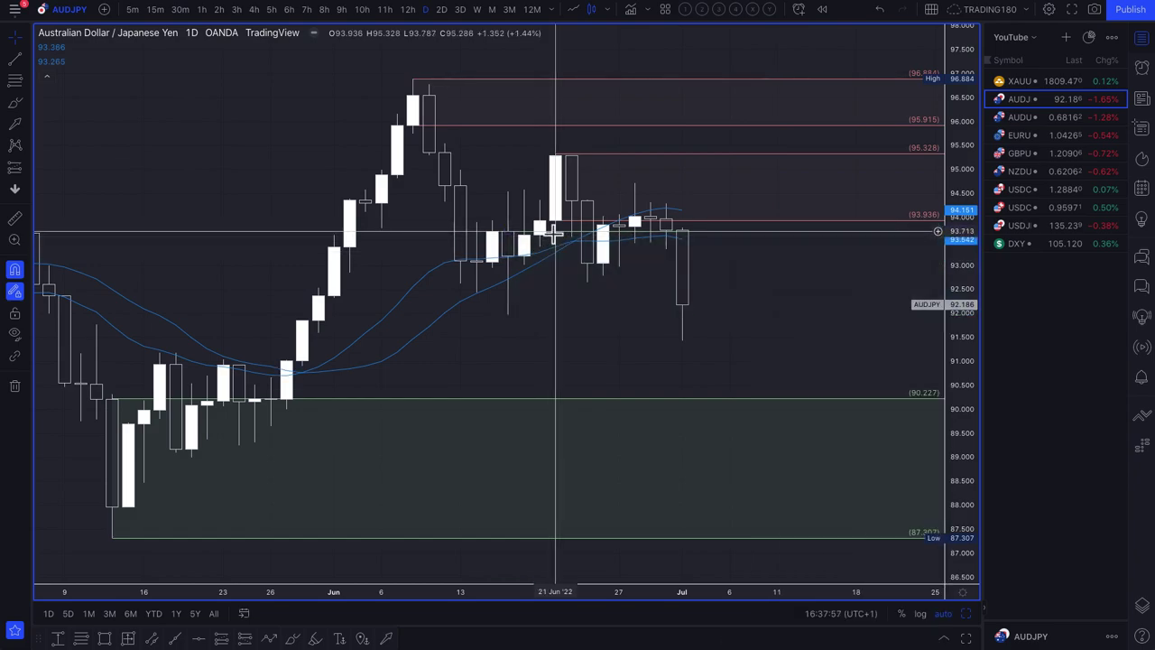
Mark a green demand zone on AUDJPY from 93.093 to 91.966 with Fib Retracement, starting at the 14 June candle
{"action": "left_click", "coordinate": [14, 81]}
{"action": "left_click", "coordinate": [476, 260]}
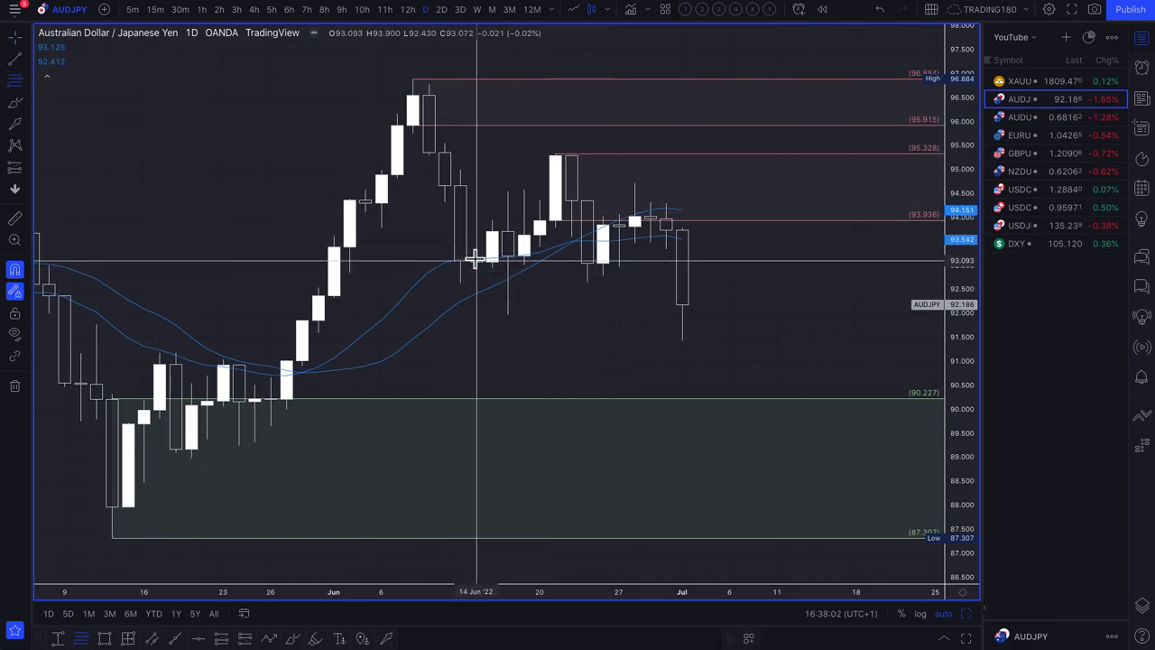
{"action": "left_click", "coordinate": [508, 314]}
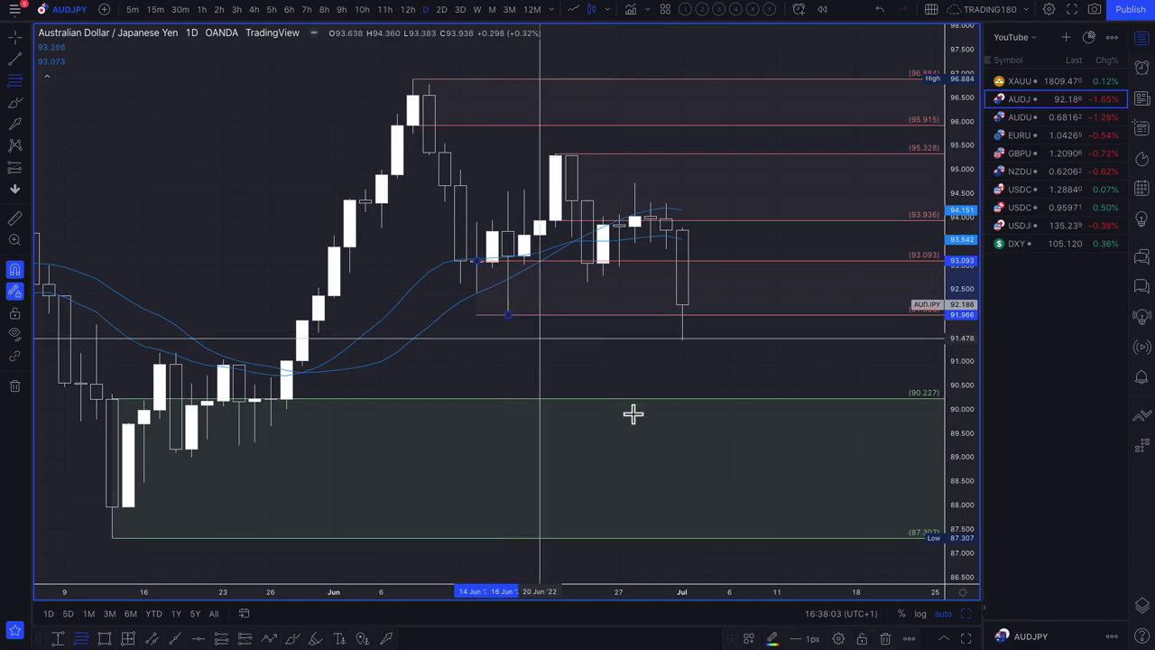
{"action": "left_click", "coordinate": [748, 639]}
{"action": "left_click", "coordinate": [769, 387]}
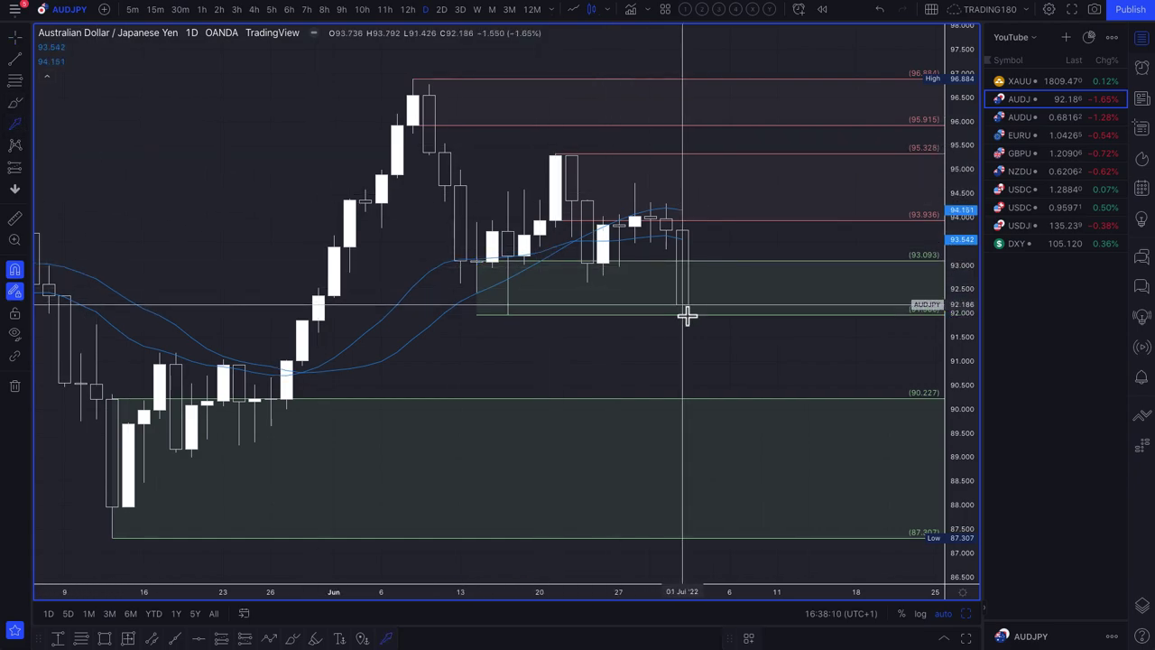
Draw arrows along the June rally from 91.966 to 95.328 and from the last candle upward, placing the latter from about 91.885 to 93.925
{"action": "left_click_drag", "start_coordinate": [685, 304], "coordinate": [776, 209]}
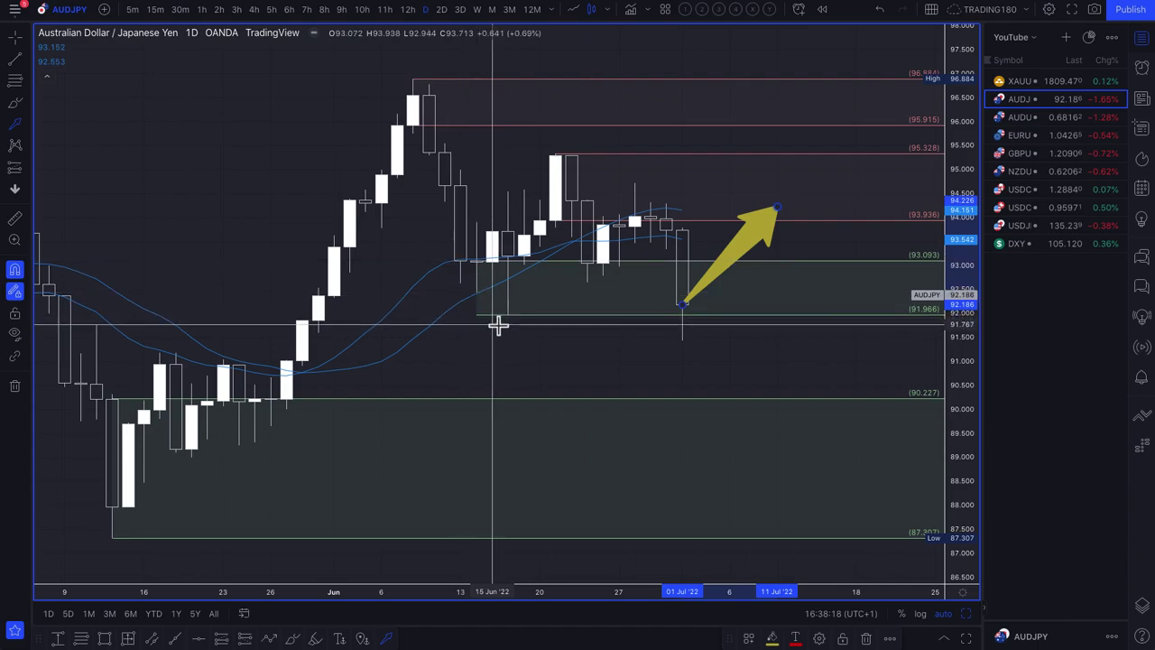
{"action": "left_click_drag", "start_coordinate": [508, 313], "coordinate": [557, 156]}
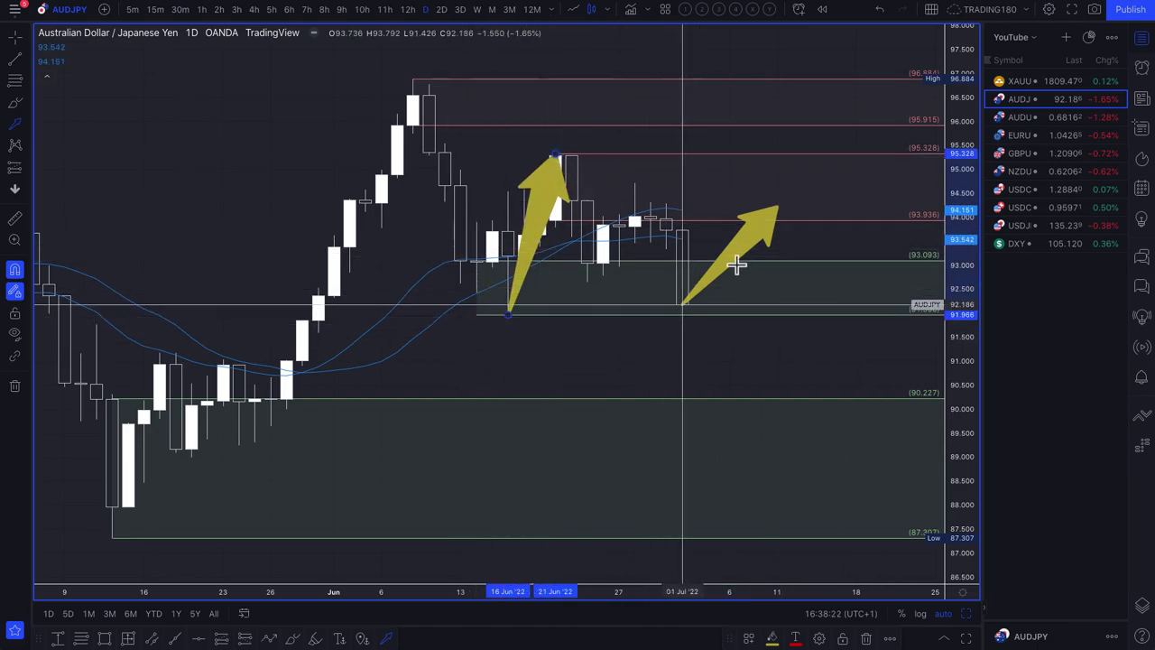
{"action": "mouse_move", "coordinate": [740, 250]}
{"action": "left_mouse_down"}
{"action": "mouse_move", "coordinate": [753, 251]}
{"action": "mouse_move", "coordinate": [748, 267]}
{"action": "left_mouse_up"}
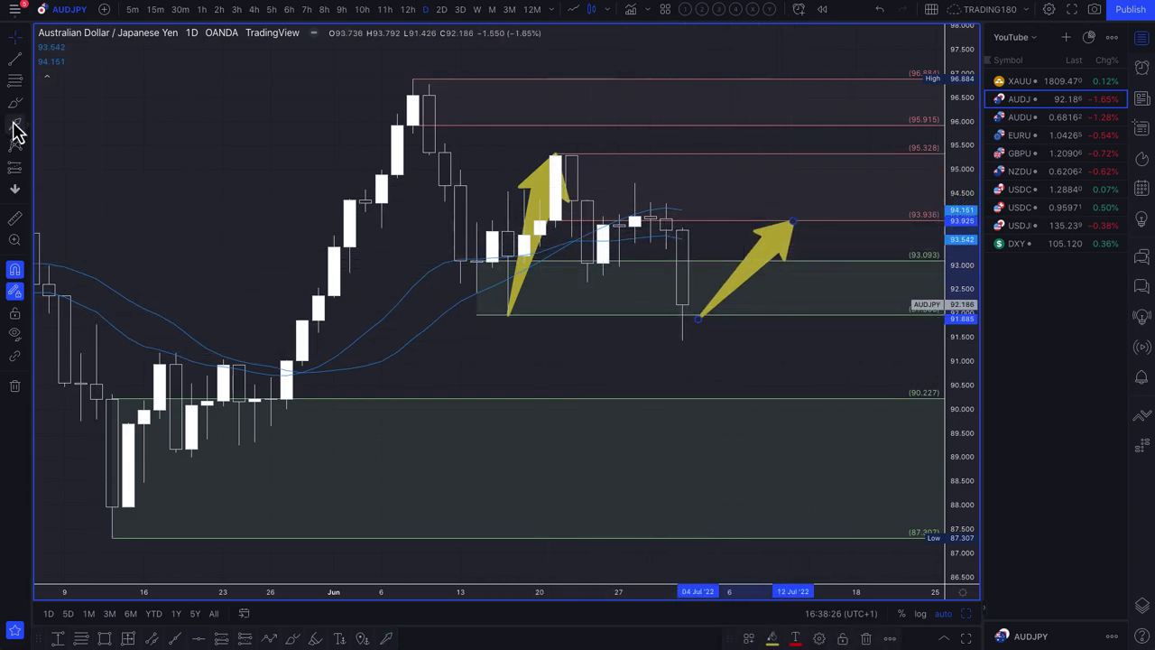
Draw a falling AUDJPY arrow into the lower demand zone and a rising arrow from about 89.998 to 92.532
{"action": "mouse_move", "coordinate": [699, 321]}
{"action": "left_mouse_down"}
{"action": "mouse_move", "coordinate": [732, 413]}
{"action": "mouse_move", "coordinate": [835, 290]}
{"action": "left_mouse_up"}
{"action": "scroll", "coordinate": [760, 357], "scroll_direction": "down", "scroll_amount": 5}
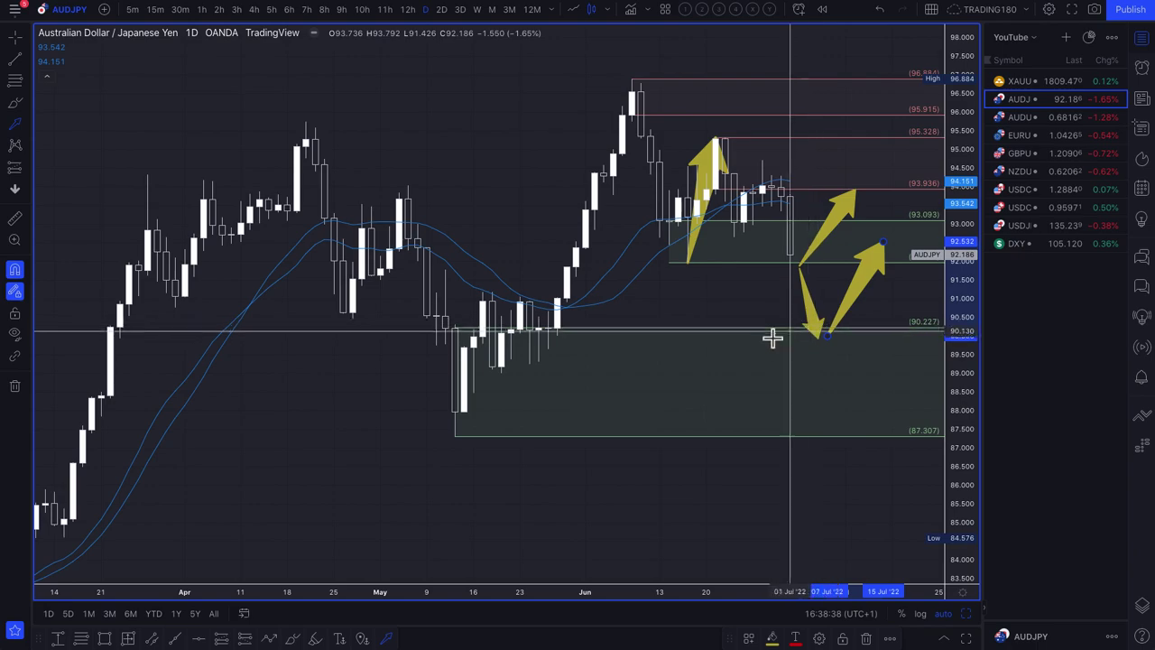
{"action": "scroll", "coordinate": [771, 337], "scroll_direction": "down", "scroll_amount": 3}
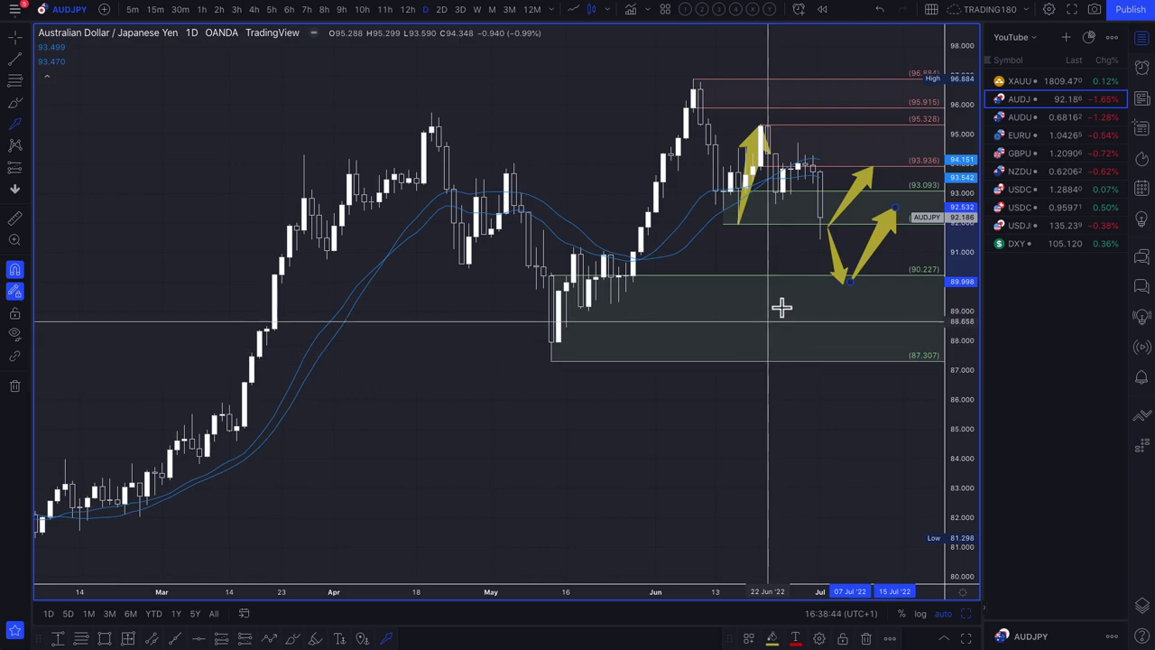
{"action": "scroll", "coordinate": [779, 305], "scroll_direction": "up", "scroll_amount": 4}
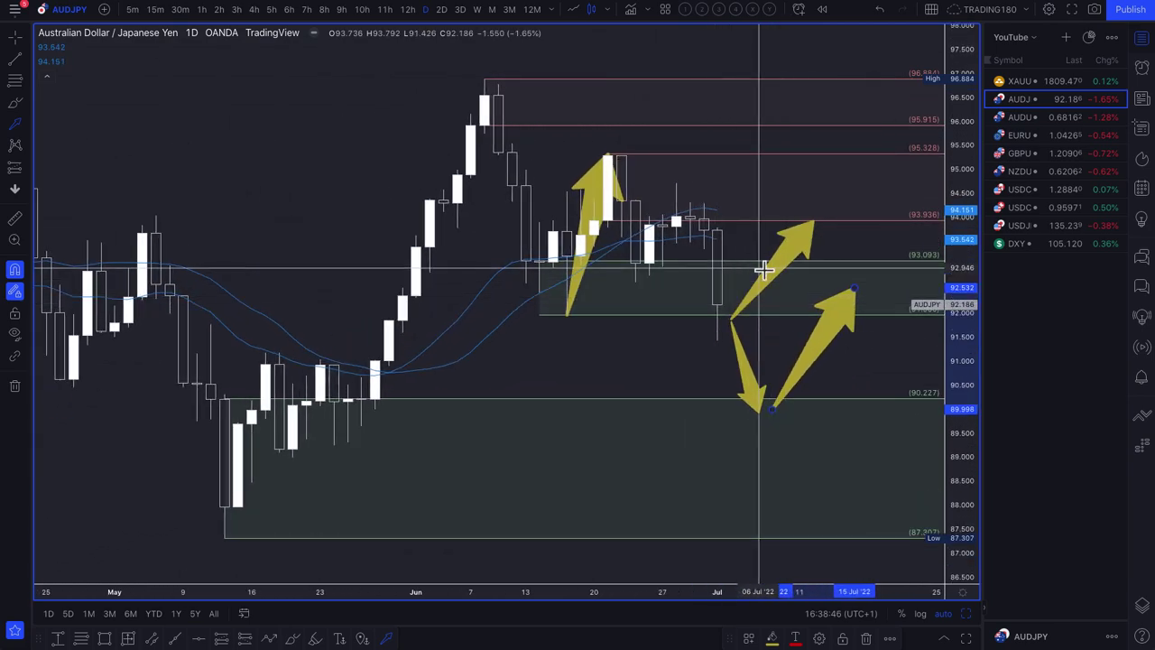
Delete all four yellow arrows from the AUDJPY chart
{"action": "key", "text": "Delete"}
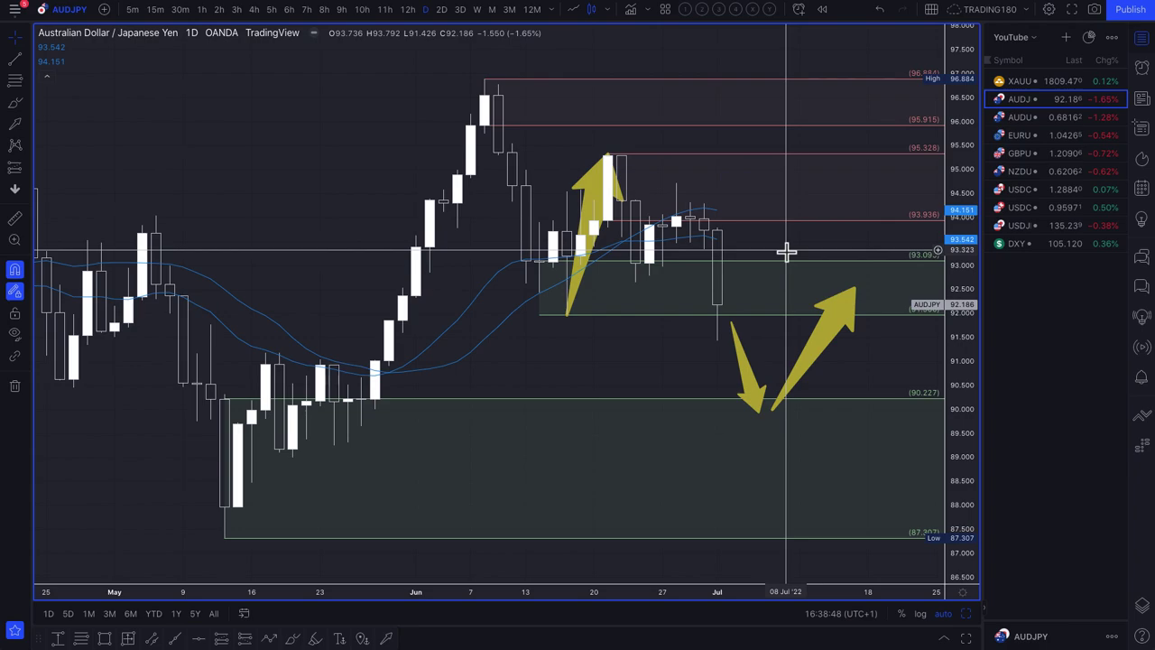
{"action": "left_click", "coordinate": [831, 330]}
{"action": "key", "text": "Delete"}
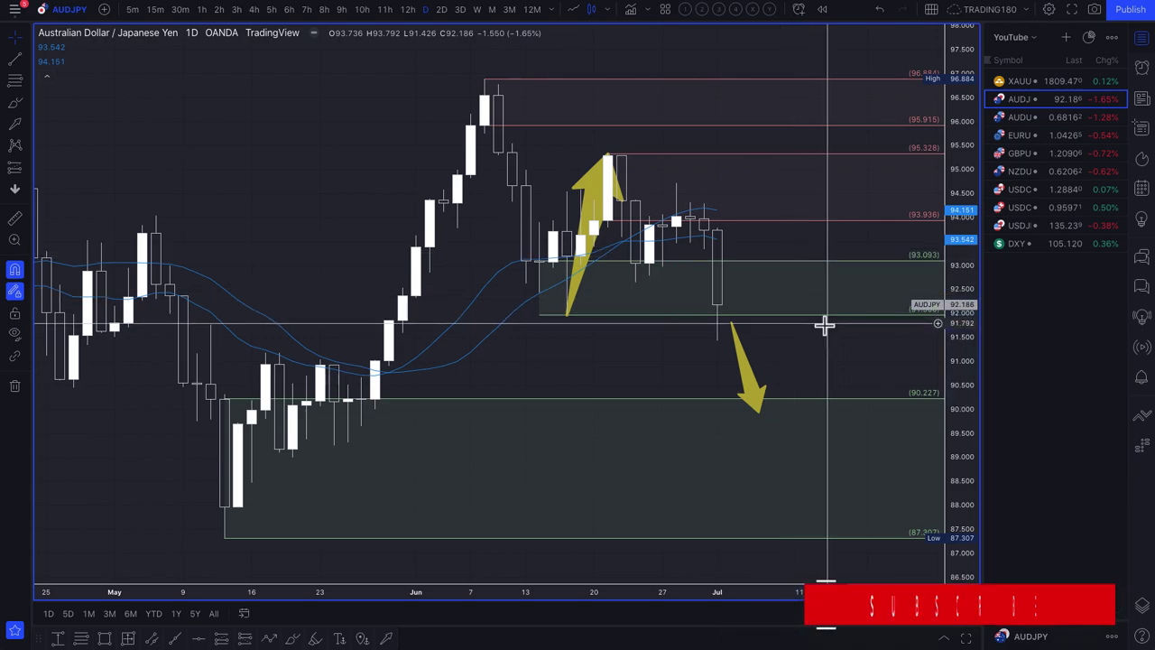
{"action": "left_click", "coordinate": [746, 370]}
{"action": "key", "text": "Delete"}
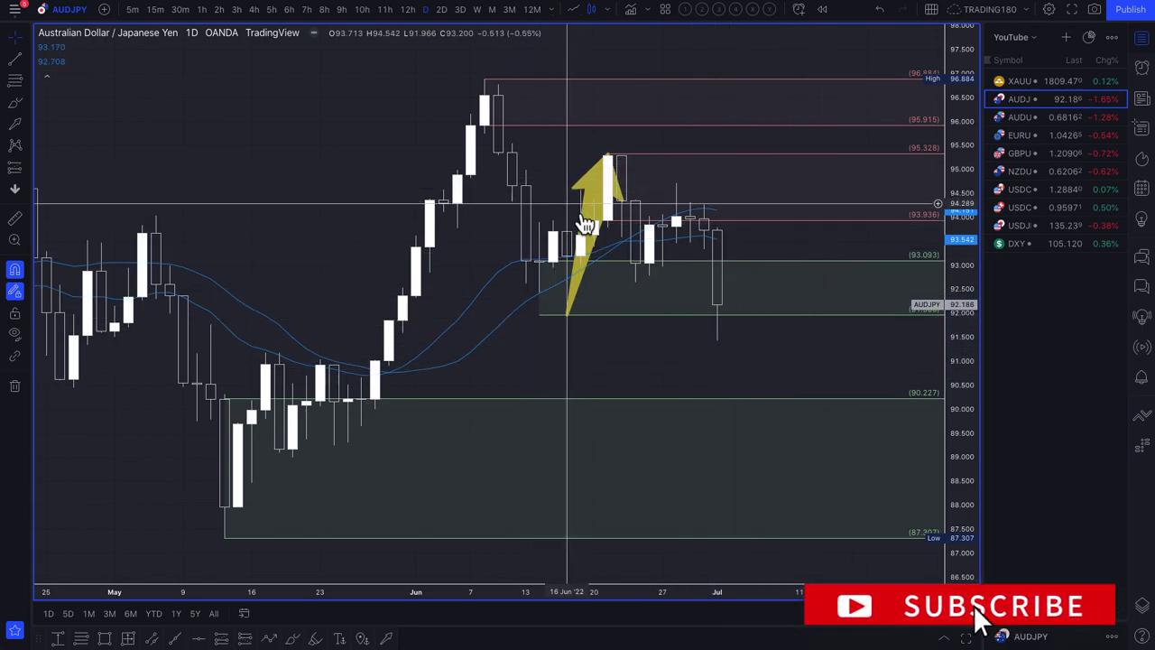
{"action": "left_click", "coordinate": [585, 224]}
{"action": "key", "text": "Delete"}
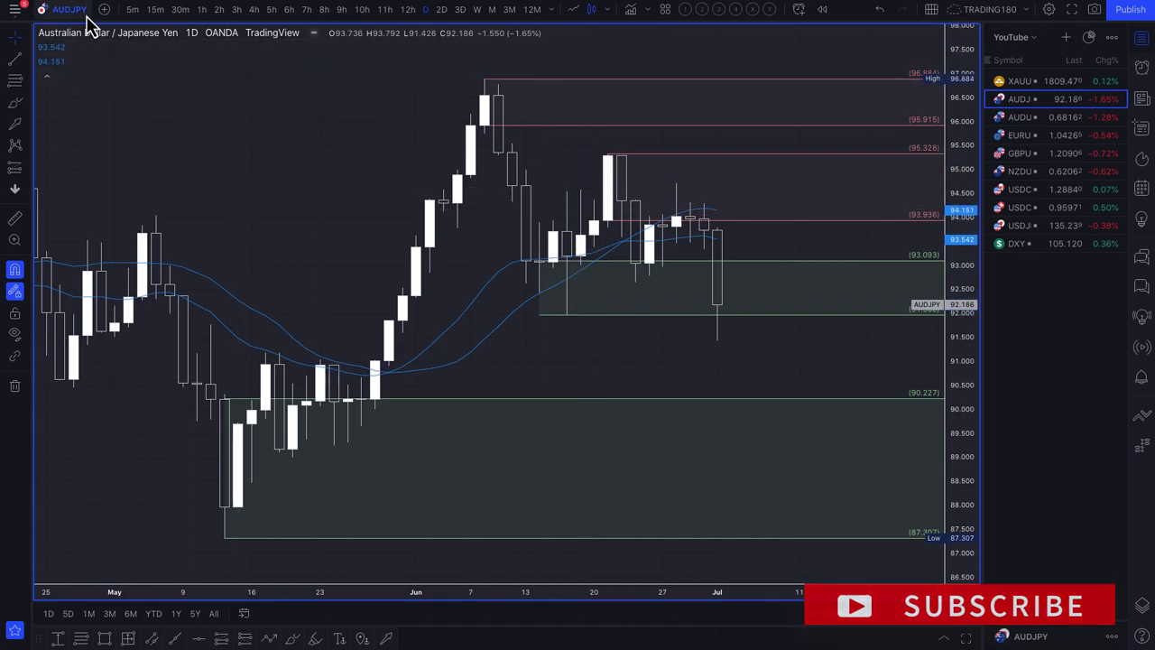
Lower the base of the 95.328 supply zone to 93.816 and draw a falling arrow from the last candle's low into the lower demand zone
{"action": "left_click", "coordinate": [16, 126]}
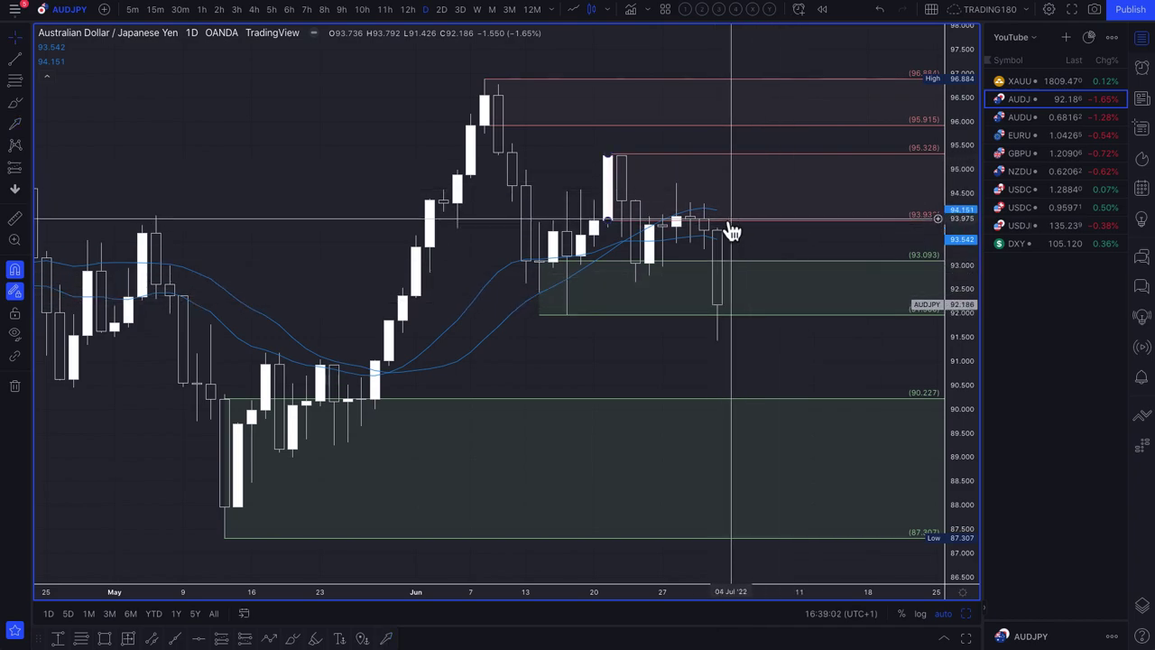
{"action": "left_click_drag", "start_coordinate": [711, 223], "coordinate": [614, 227]}
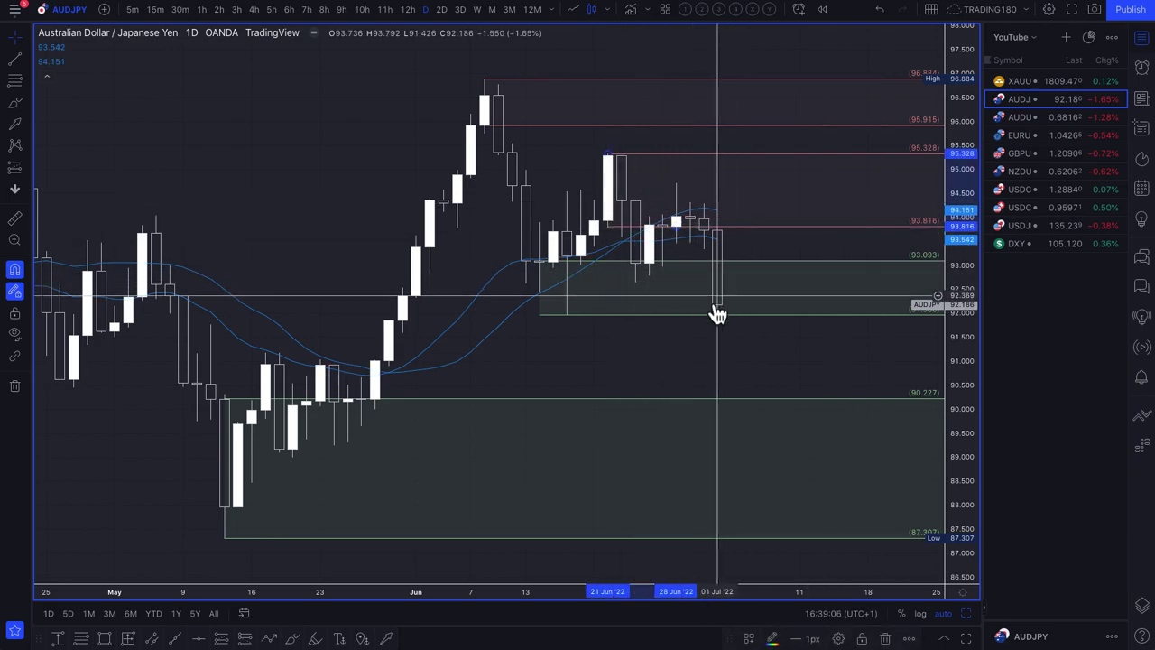
{"action": "left_click", "coordinate": [17, 125]}
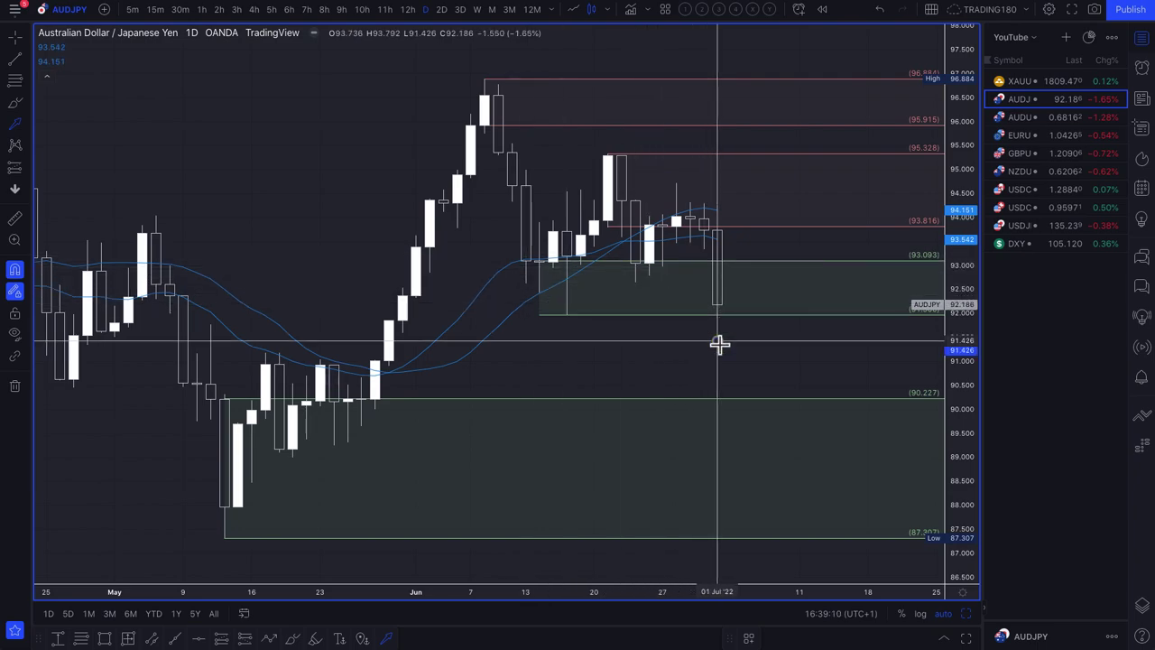
{"action": "left_click_drag", "start_coordinate": [718, 339], "coordinate": [739, 424]}
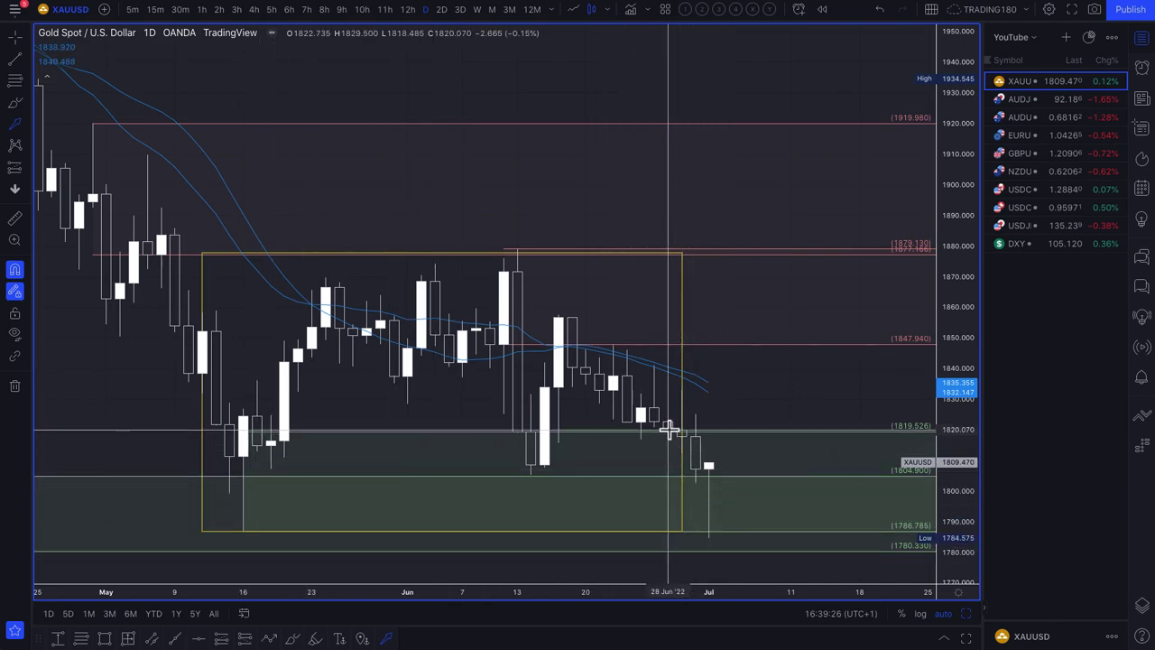
On the XAUUSD chart, draw a falling arrow from 1820.070 to 1784.575 and a rising arrow from there to about 1837
{"action": "left_click_drag", "start_coordinate": [668, 429], "coordinate": [710, 534]}
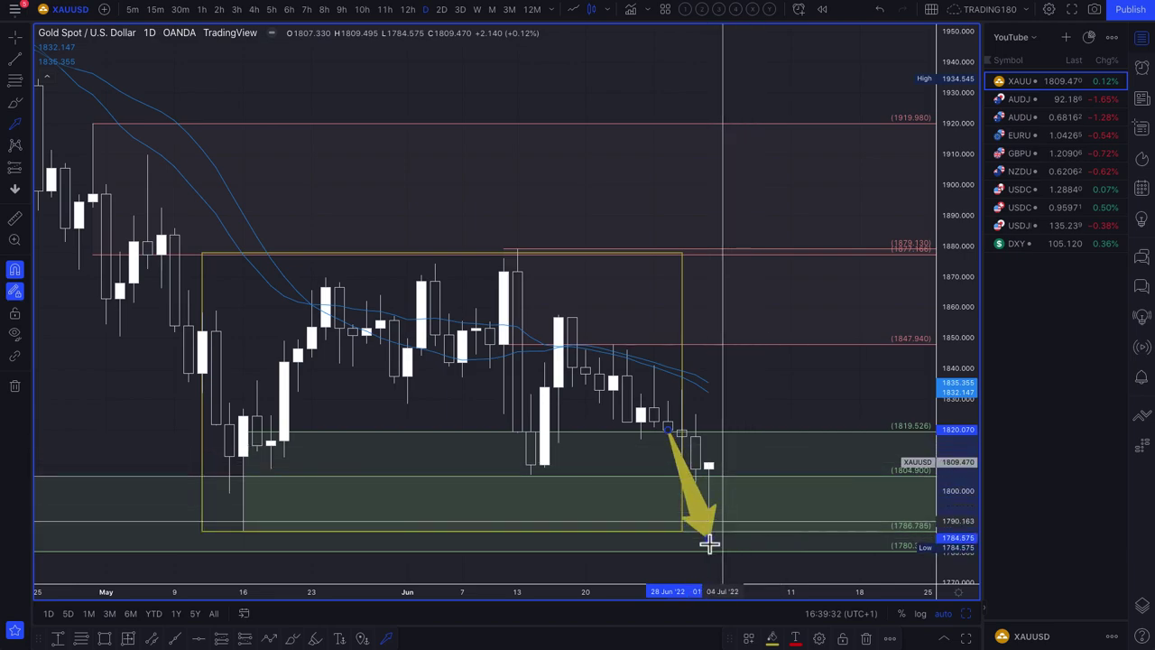
{"action": "left_click_drag", "start_coordinate": [710, 536], "coordinate": [807, 380]}
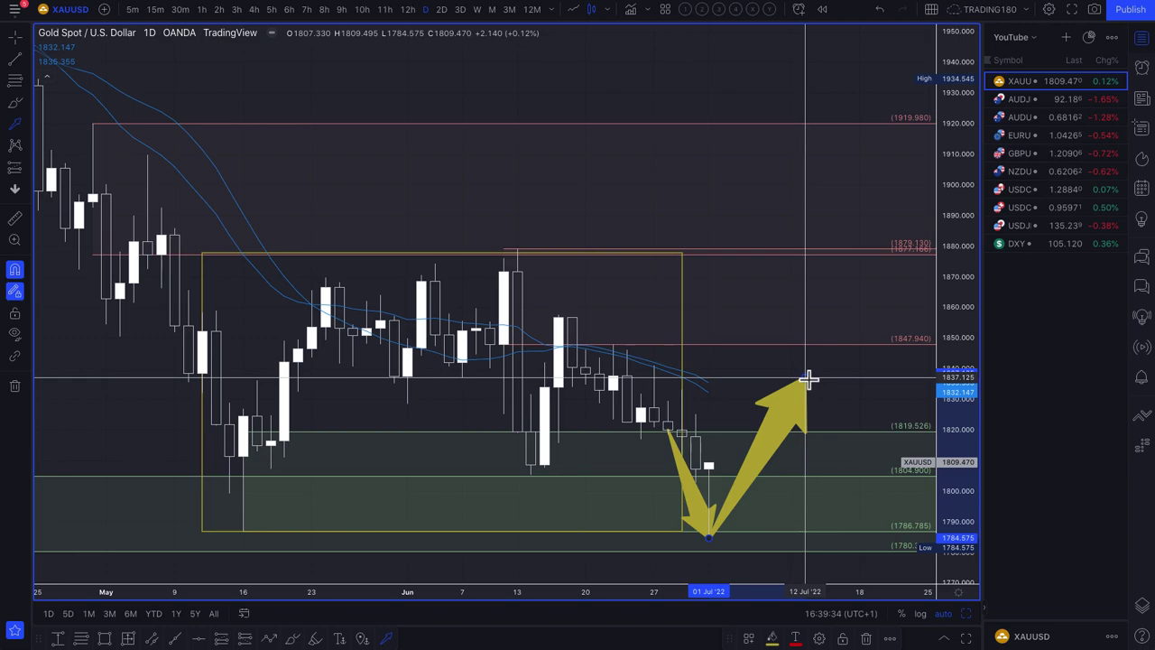
Delete the yellow rectangle around the May and June candles on XAUUSD
{"action": "right_click", "coordinate": [680, 381]}
{"action": "left_click", "coordinate": [675, 332]}
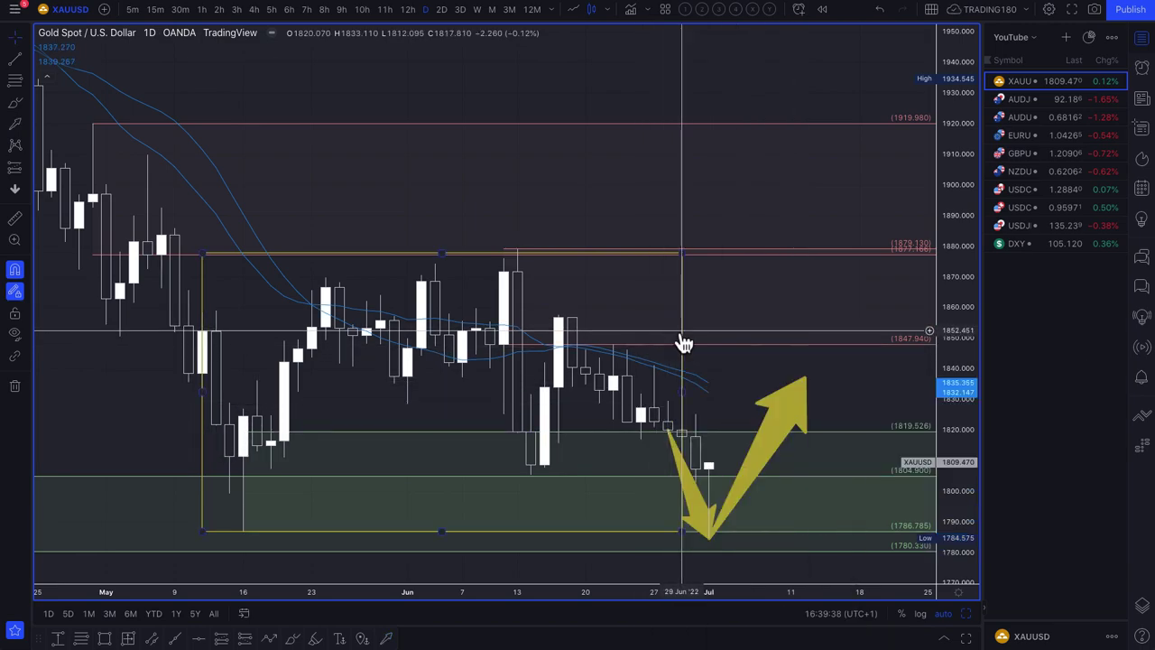
{"action": "key", "text": "Delete"}
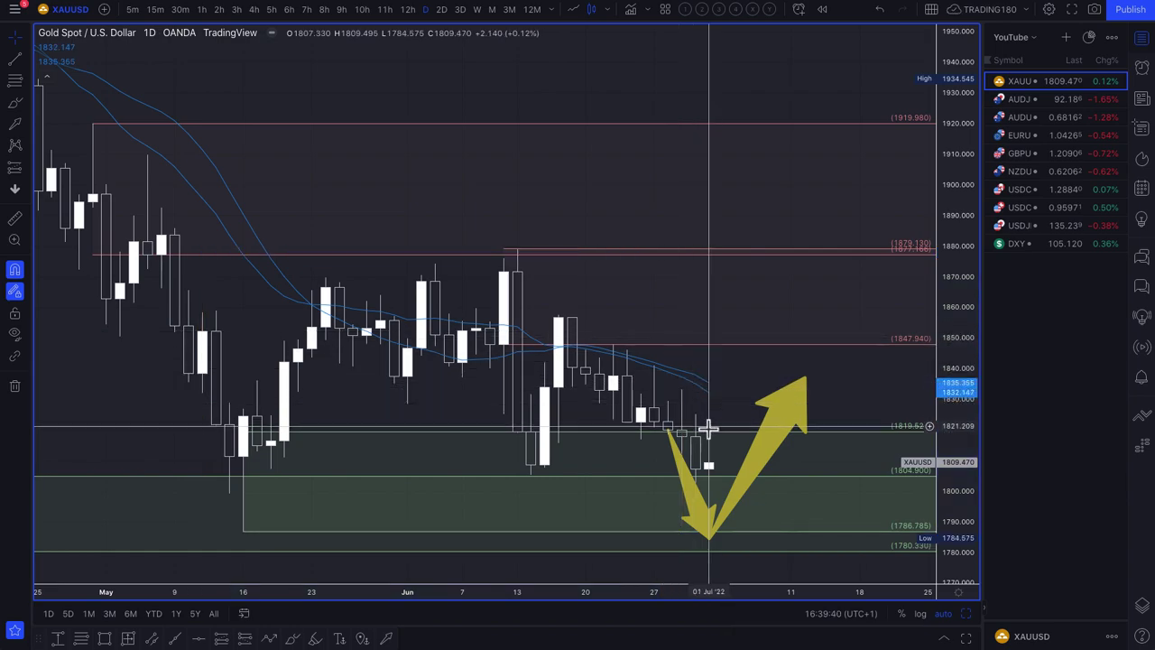
Delete both yellow arrows and the 1819.526–1786.785 demand zone from the XAUUSD chart
{"action": "scroll", "coordinate": [430, 506], "scroll_direction": "down", "scroll_amount": 5}
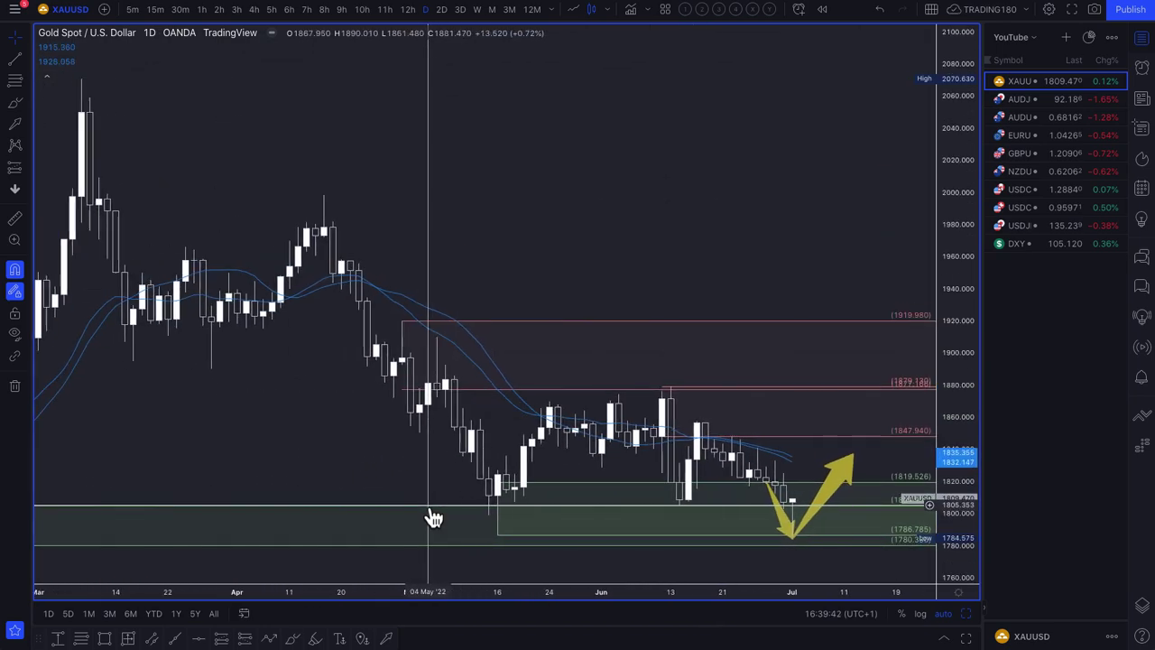
{"action": "scroll", "coordinate": [433, 517], "scroll_direction": "down", "scroll_amount": 2}
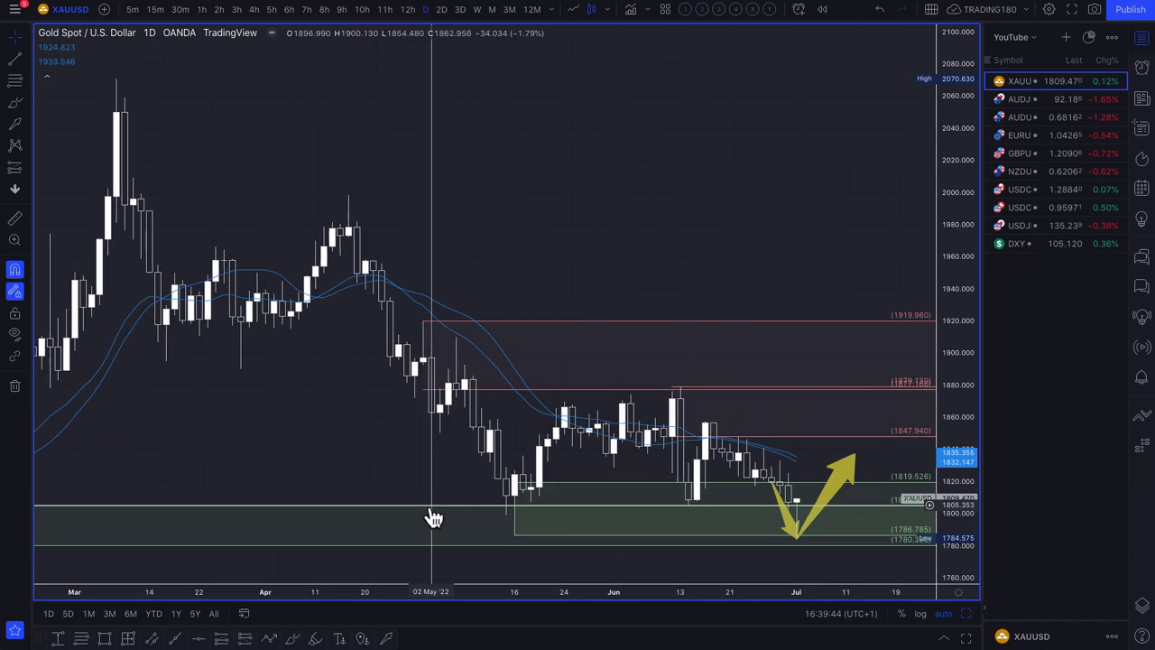
{"action": "scroll", "coordinate": [433, 511], "scroll_direction": "up", "scroll_amount": 3}
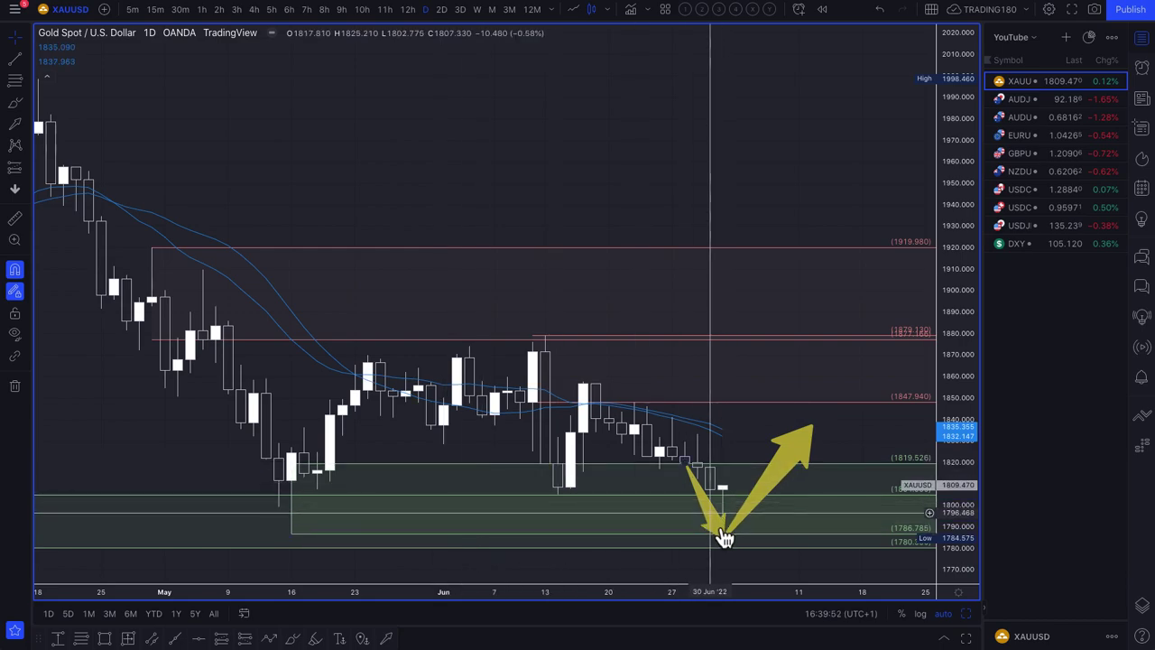
{"action": "left_click_drag", "start_coordinate": [726, 542], "coordinate": [772, 497]}
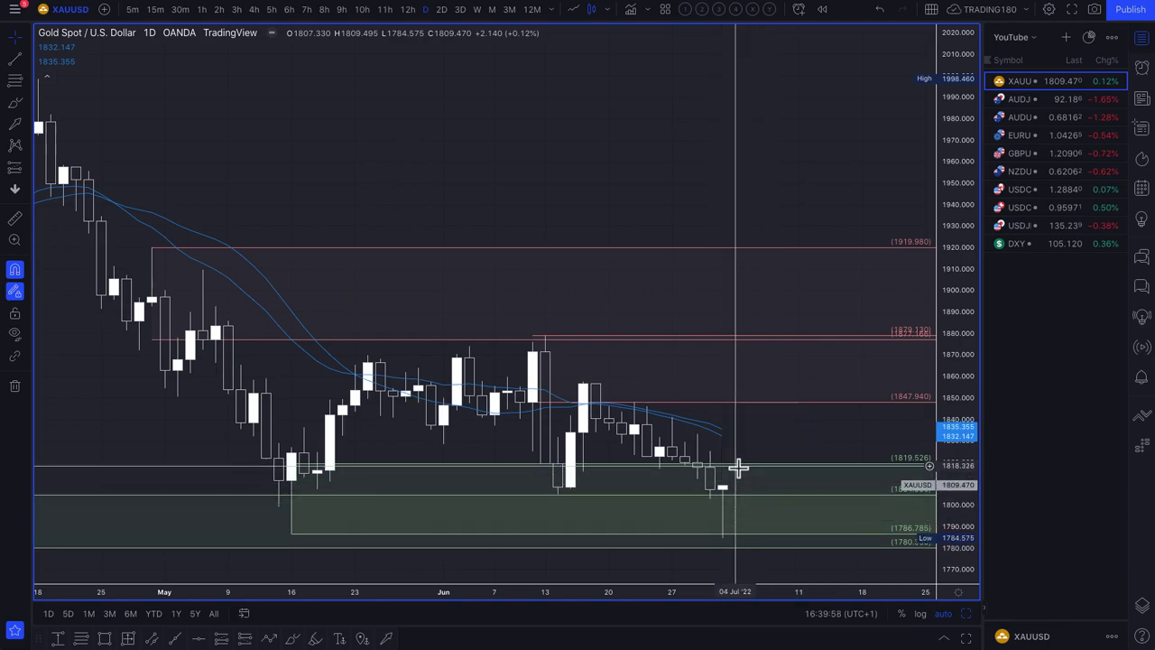
{"action": "left_click_drag", "start_coordinate": [738, 464], "coordinate": [735, 518]}
{"action": "scroll", "coordinate": [622, 464], "scroll_direction": "down", "scroll_amount": 3}
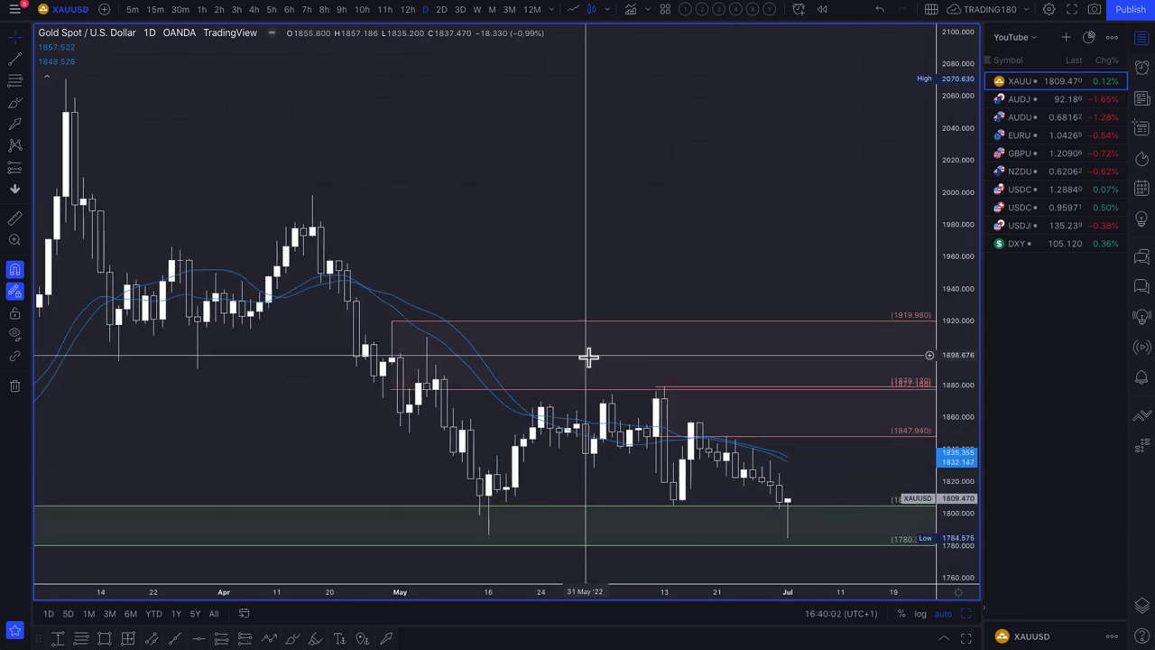
Draw a demand zone from 1786.705 down to 1753.070, starting at the 15 December 2021 candle
{"action": "scroll", "coordinate": [588, 358], "scroll_direction": "down", "scroll_amount": 3}
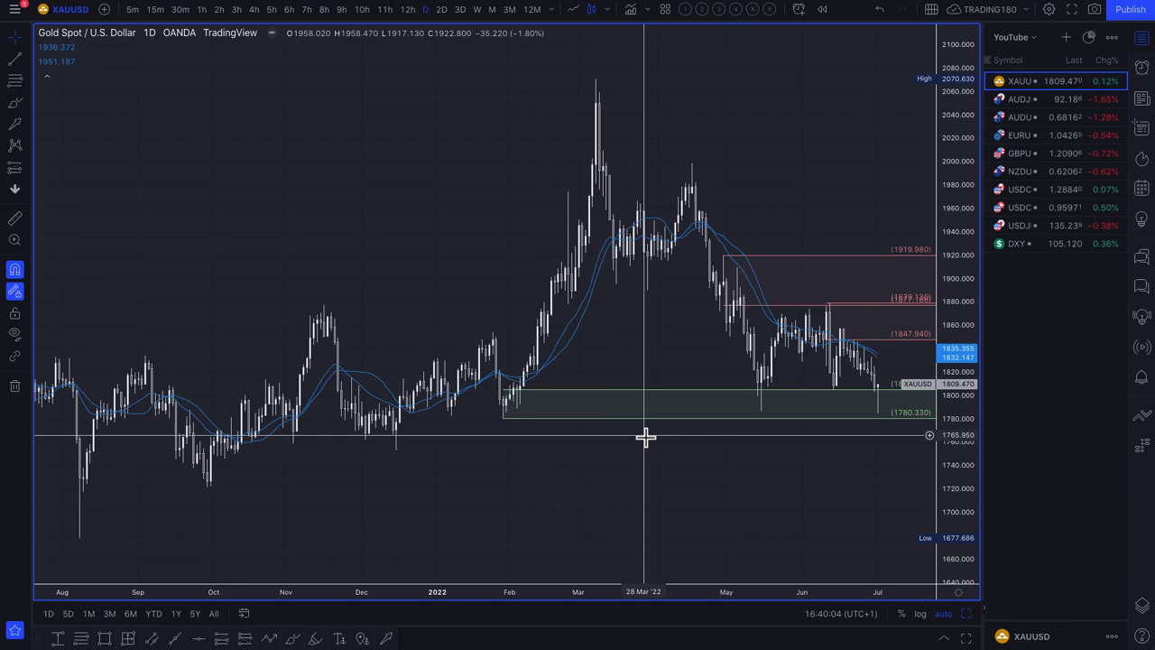
{"action": "scroll", "coordinate": [683, 435], "scroll_direction": "right", "scroll_amount": 3}
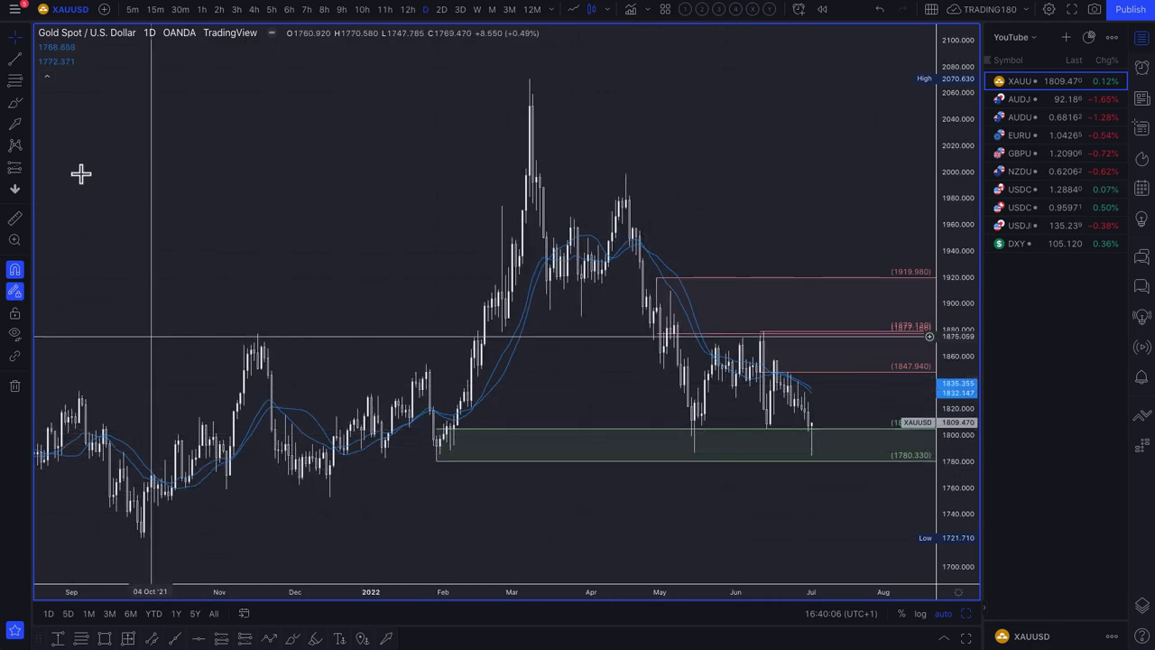
{"action": "left_click", "coordinate": [14, 83]}
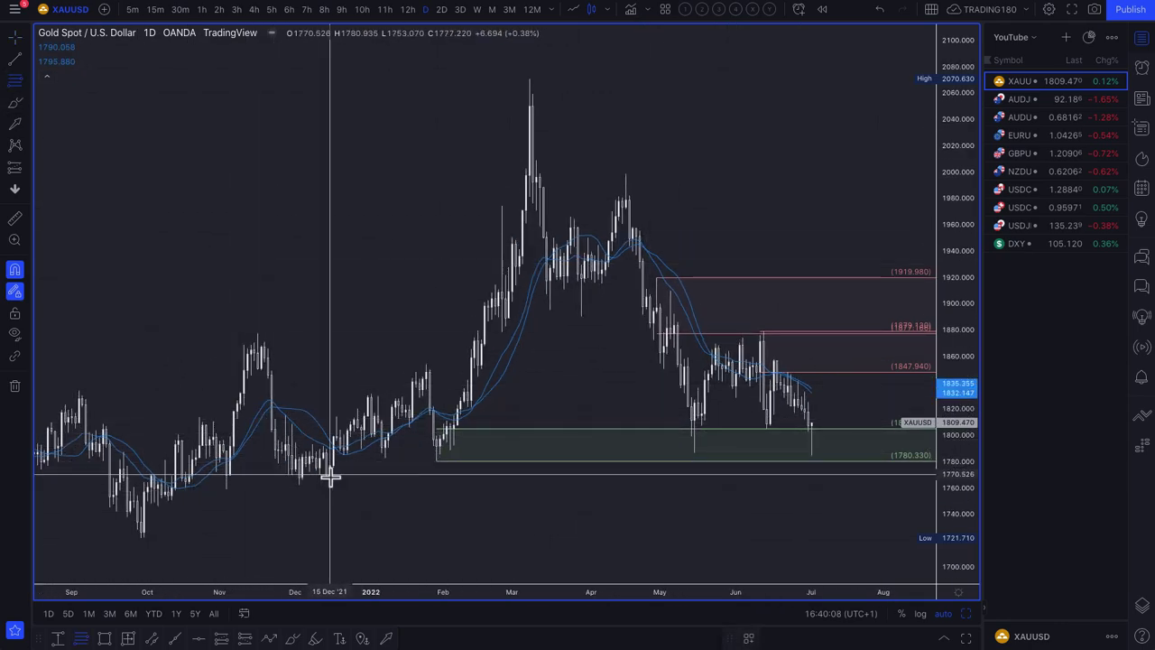
{"action": "left_click_drag", "start_coordinate": [327, 460], "coordinate": [330, 495]}
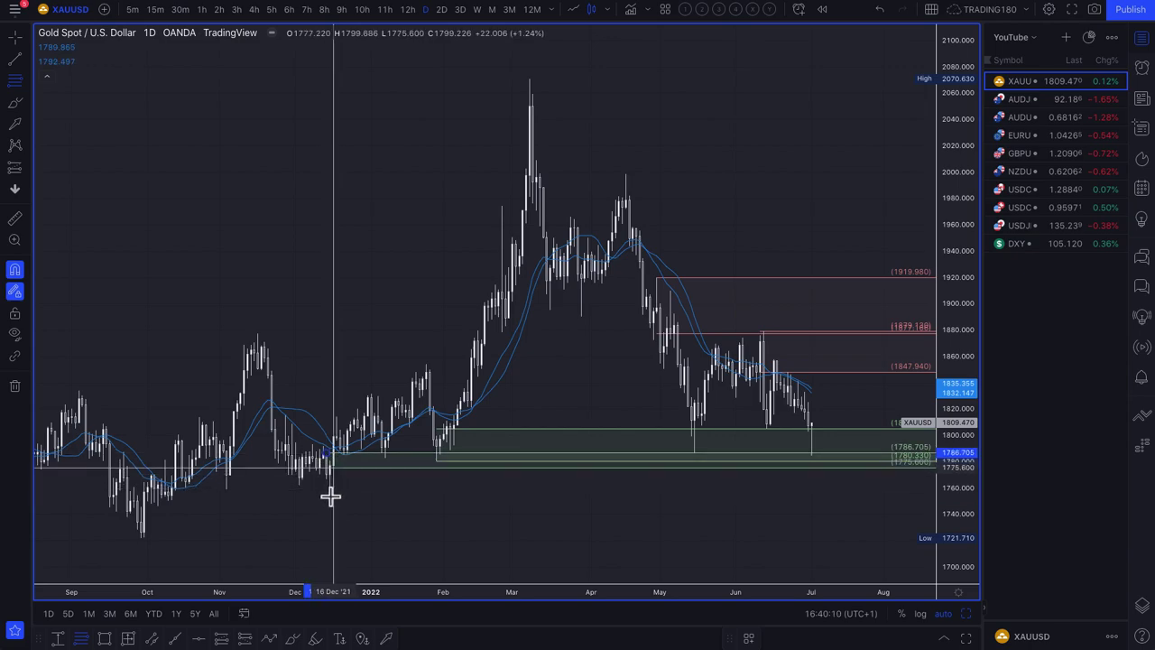
{"action": "right_click", "coordinate": [474, 464]}
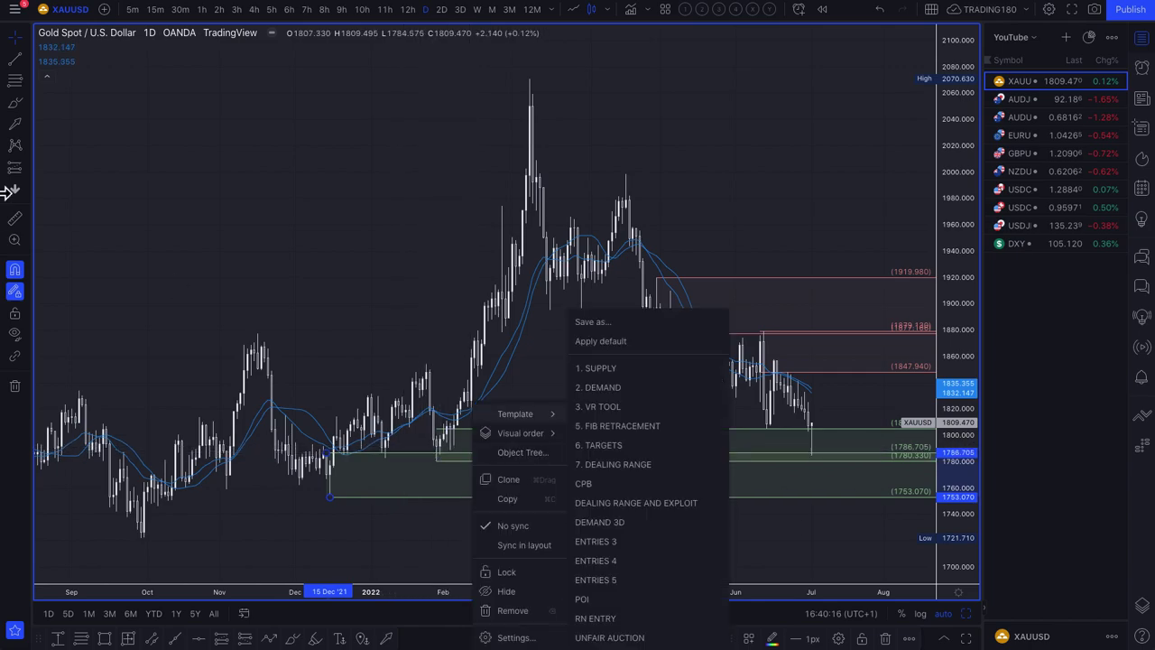
Draw a rising arrow from the last candle and shorten it to end at about 1867, inside the 1847.940–1879.130 supply zone
{"action": "left_click", "coordinate": [15, 124]}
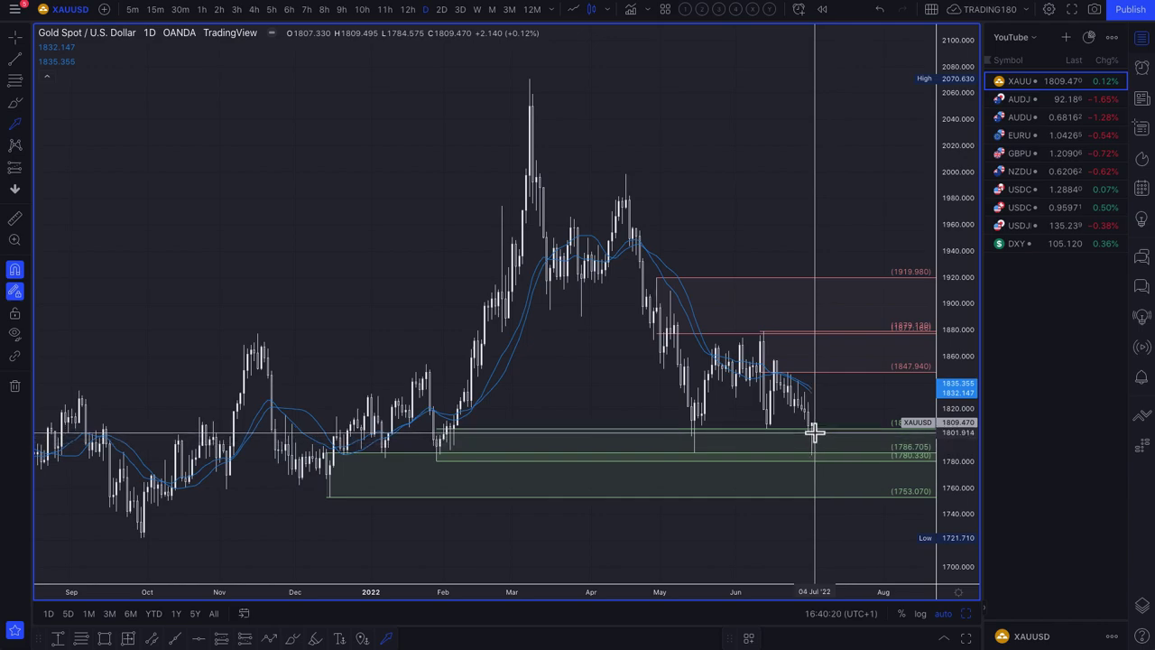
{"action": "left_click_drag", "start_coordinate": [812, 425], "coordinate": [859, 298]}
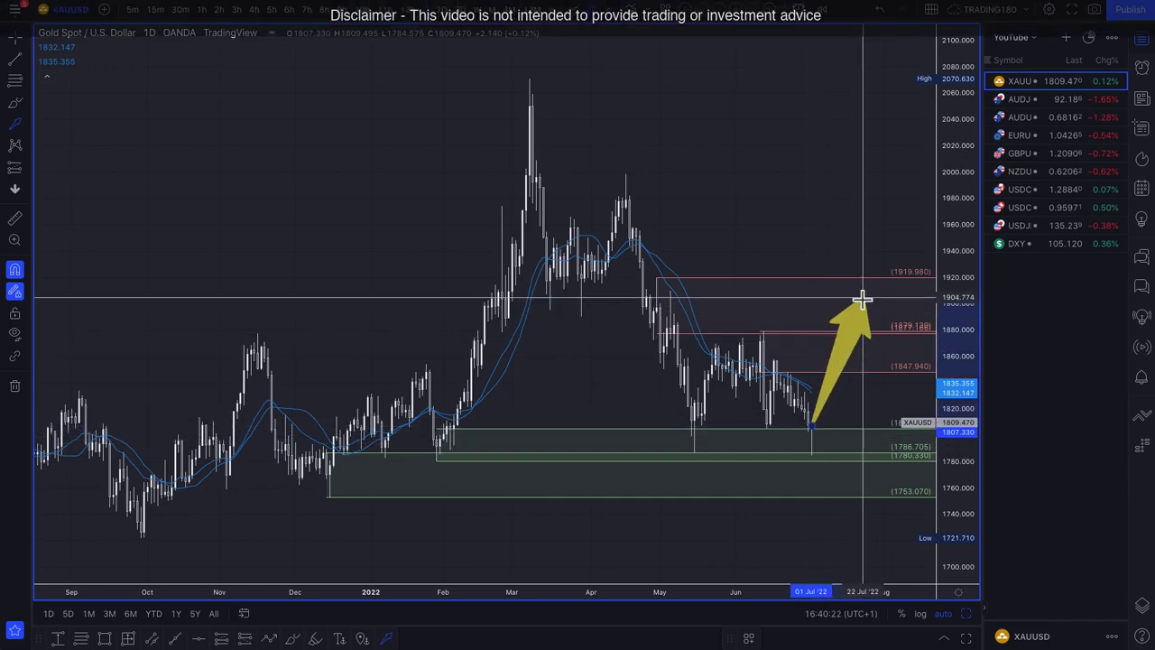
{"action": "scroll", "coordinate": [800, 382], "scroll_direction": "up", "scroll_amount": 4}
{"action": "scroll", "coordinate": [798, 380], "scroll_direction": "up", "scroll_amount": 2}
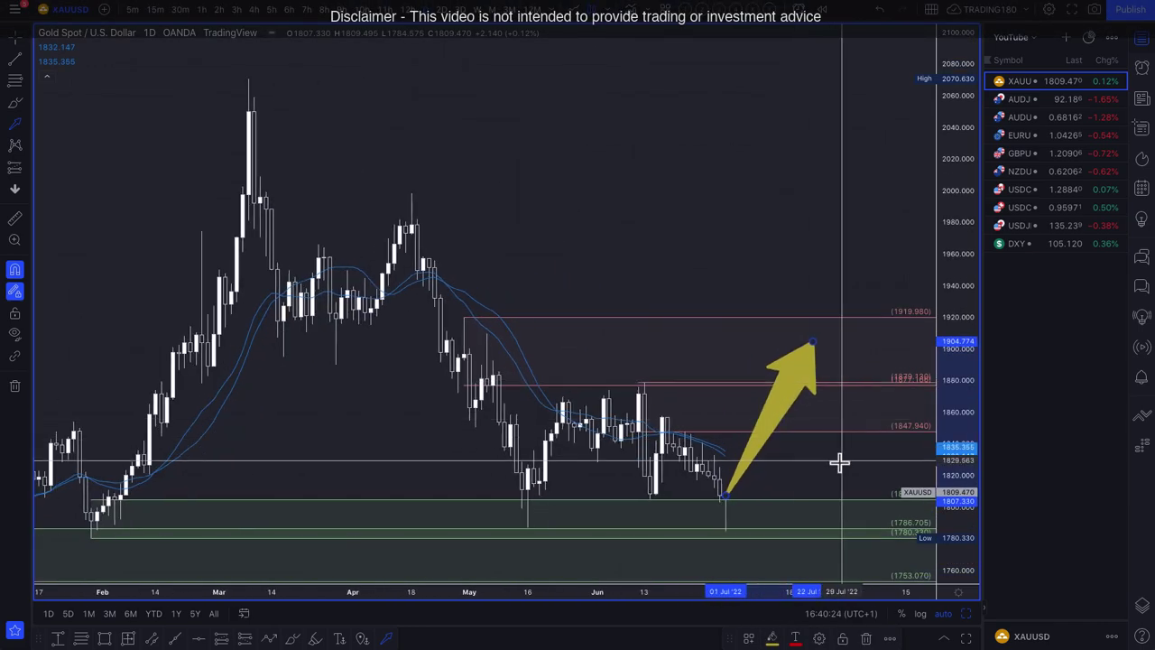
{"action": "mouse_move", "coordinate": [787, 401]}
{"action": "left_mouse_down"}
{"action": "mouse_move", "coordinate": [807, 387]}
{"action": "mouse_move", "coordinate": [784, 394]}
{"action": "left_mouse_up"}
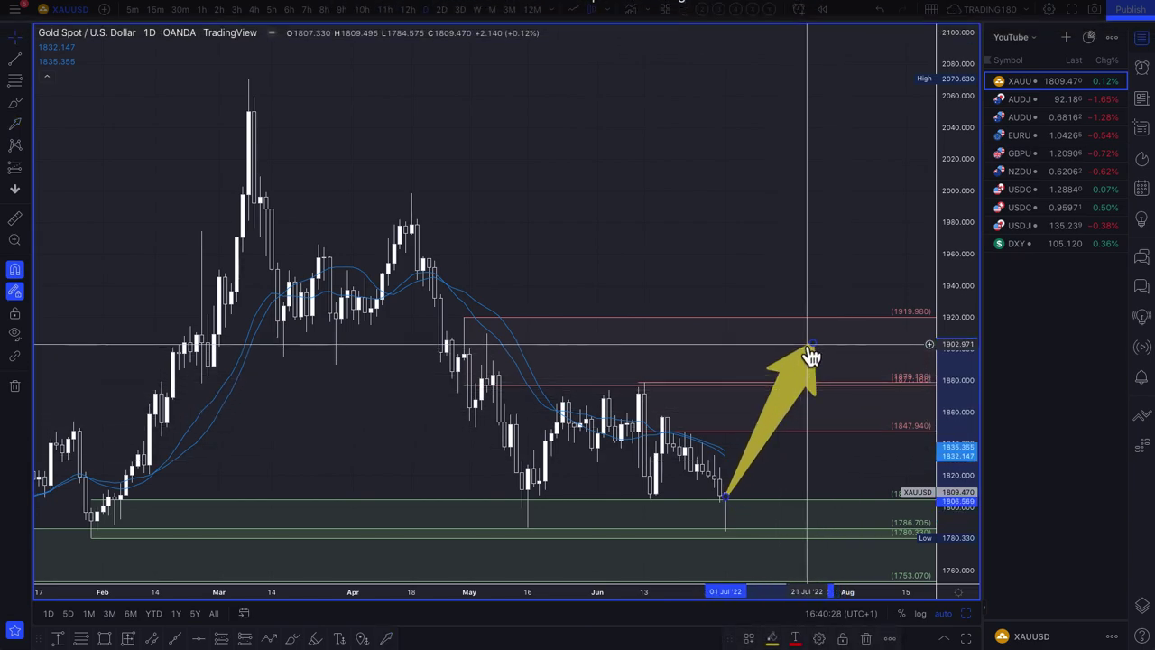
{"action": "left_click_drag", "start_coordinate": [813, 343], "coordinate": [778, 403]}
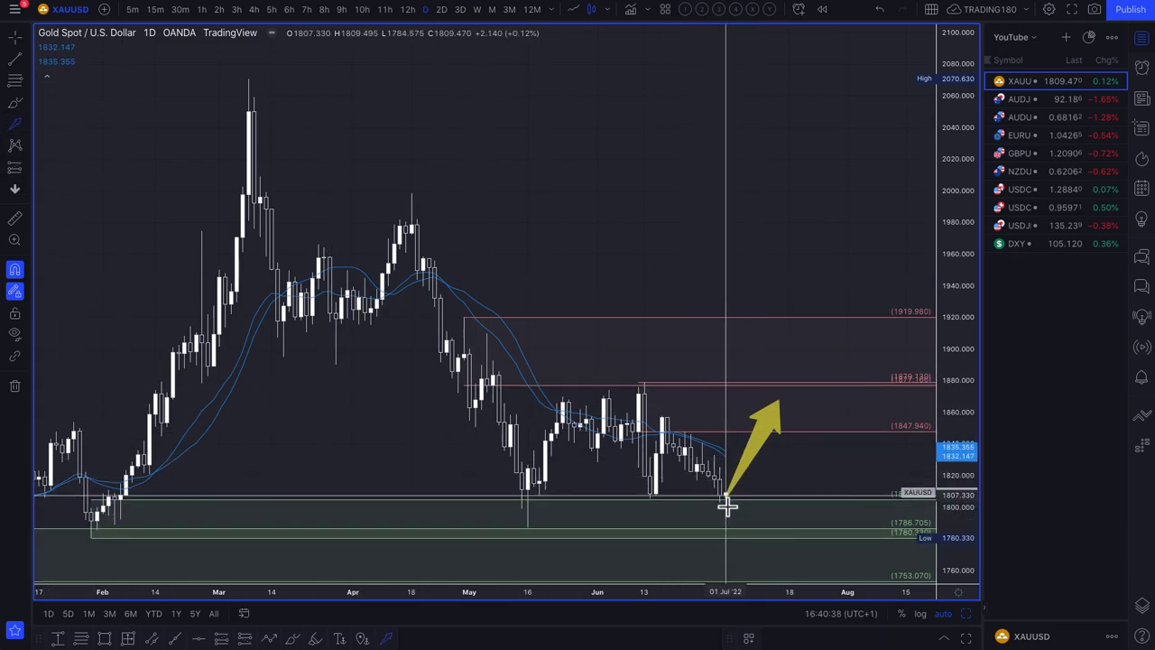
Draw a falling arrow from the last candle into the 1753.070 demand zone and a rising arrow from 1760.719 to 1815.490
{"action": "mouse_move", "coordinate": [731, 502]}
{"action": "left_mouse_down"}
{"action": "mouse_move", "coordinate": [757, 567]}
{"action": "mouse_move", "coordinate": [818, 486]}
{"action": "left_mouse_up"}
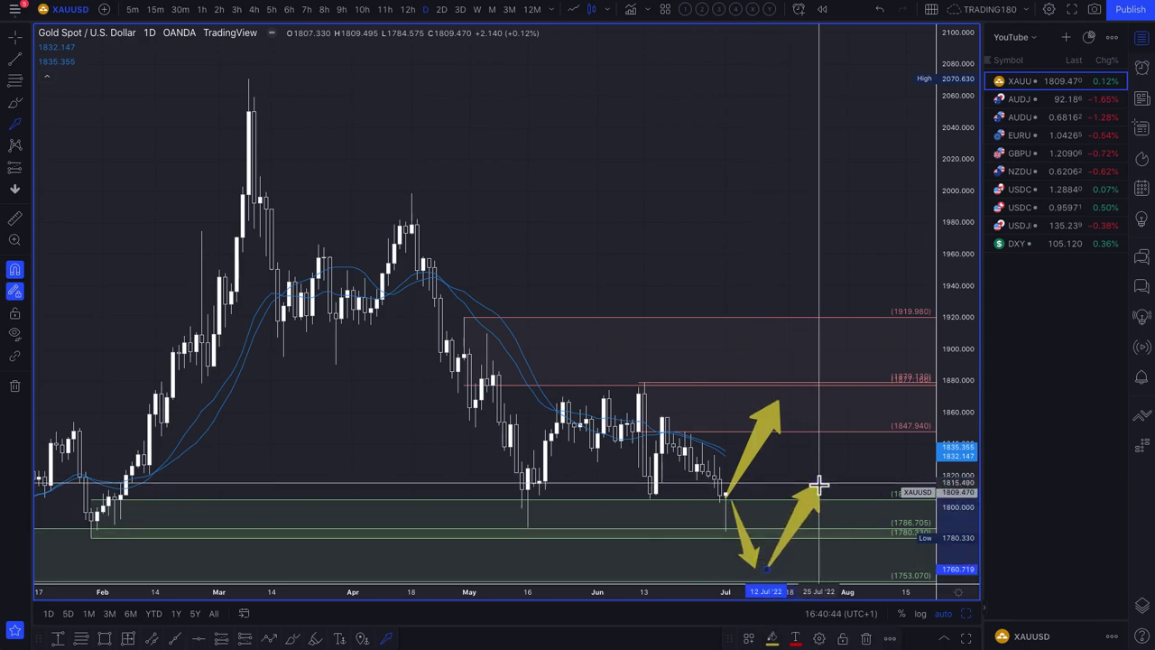
{"action": "scroll", "coordinate": [839, 382], "scroll_direction": "down", "scroll_amount": 5}
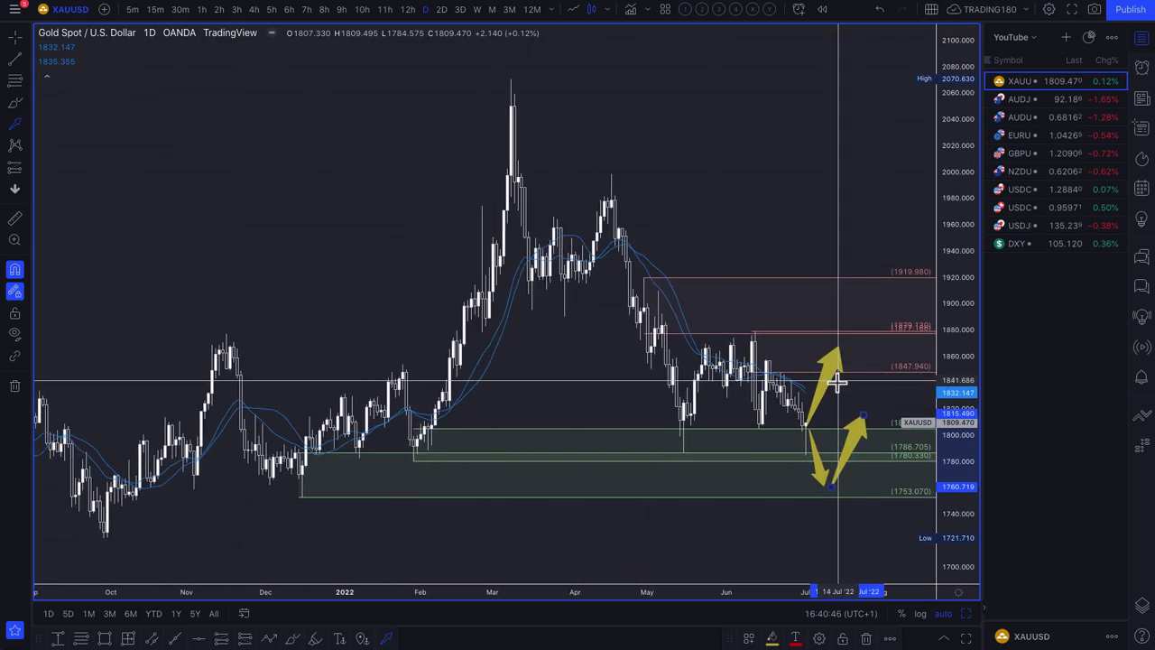
{"action": "scroll", "coordinate": [869, 400], "scroll_direction": "up", "scroll_amount": 5}
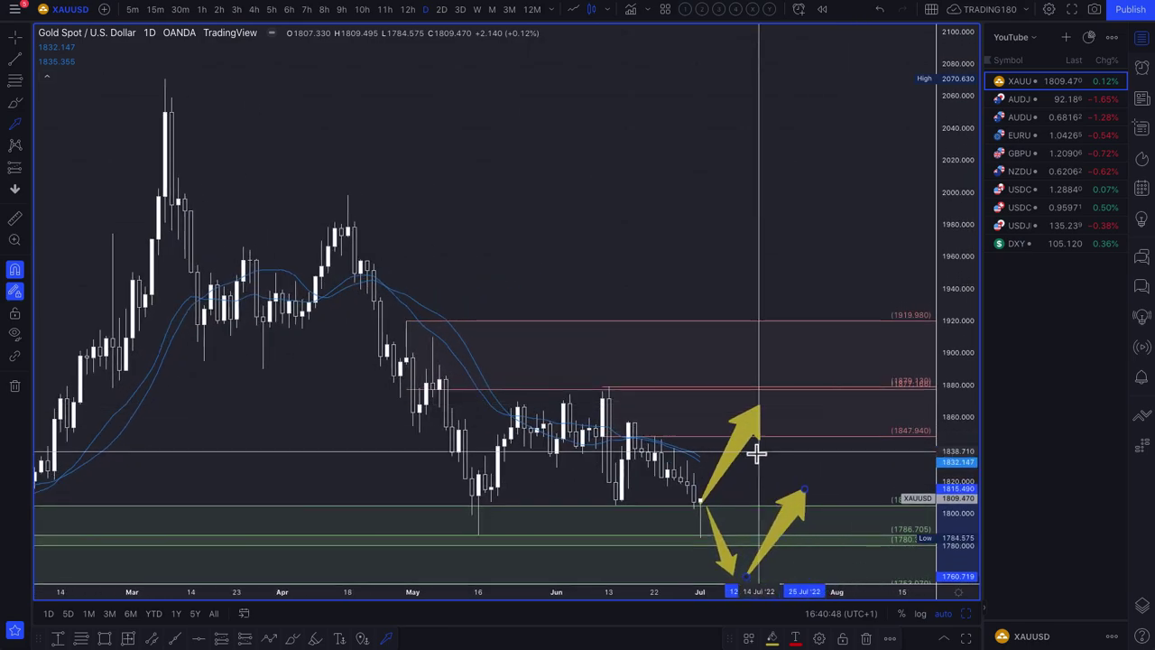
Draw a zone between 1822.680 and 1847.930 from the 22 June candle and apply the SUPPLY template to it
{"action": "scroll", "coordinate": [746, 458], "scroll_direction": "up", "scroll_amount": 2}
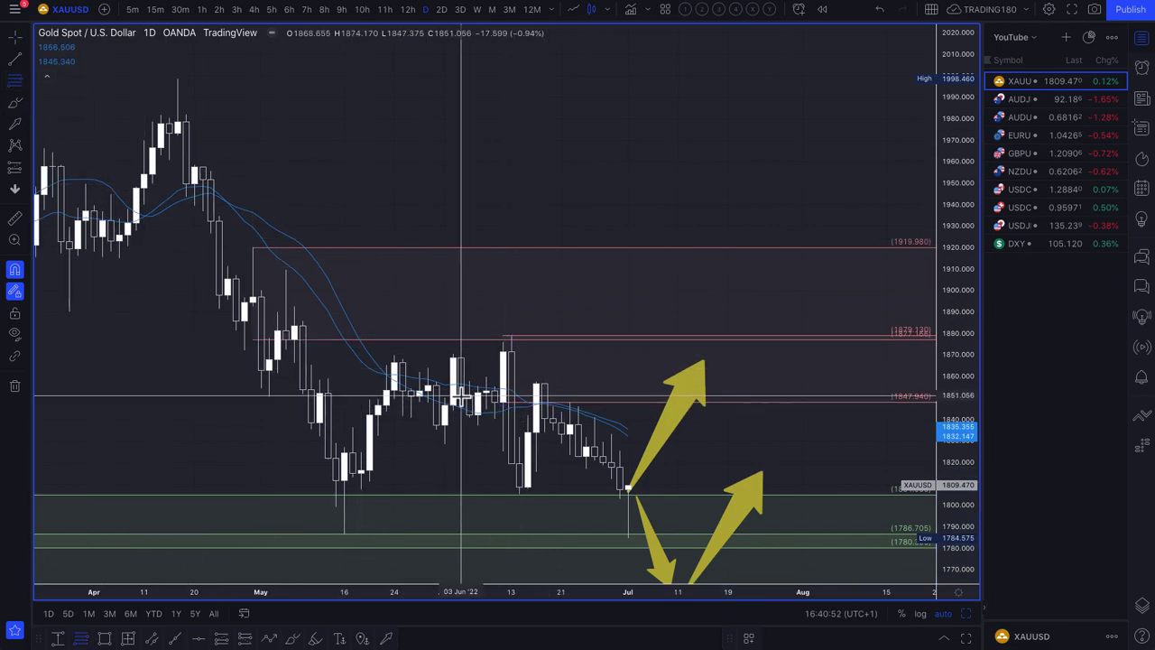
{"action": "left_click", "coordinate": [588, 458]}
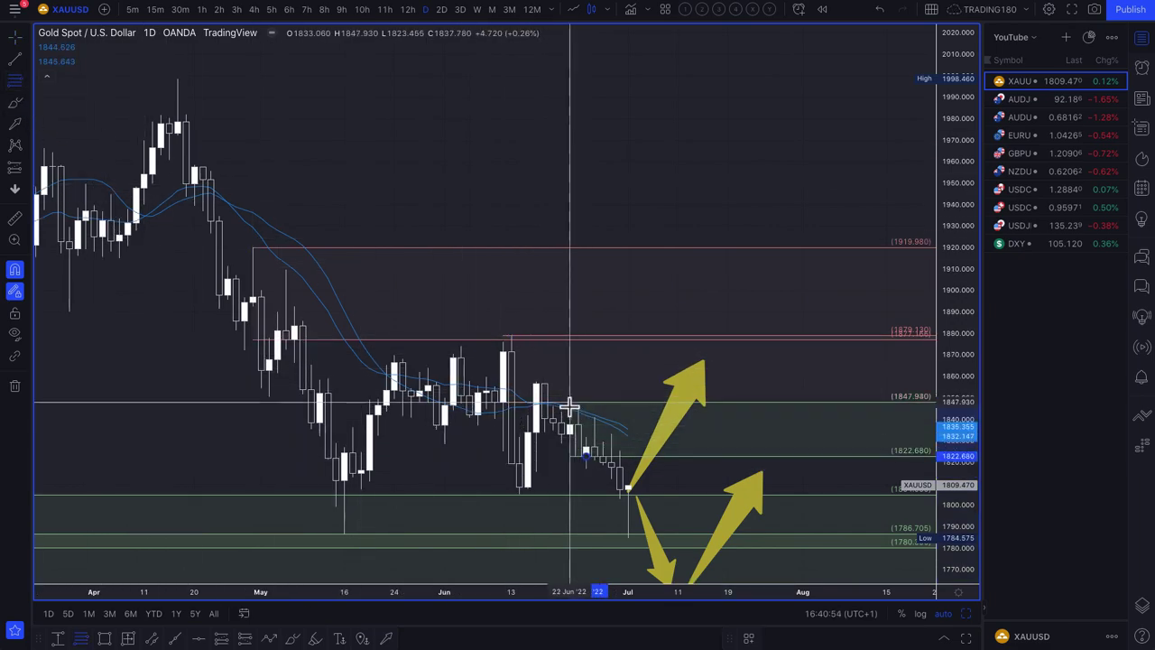
{"action": "left_click", "coordinate": [569, 402]}
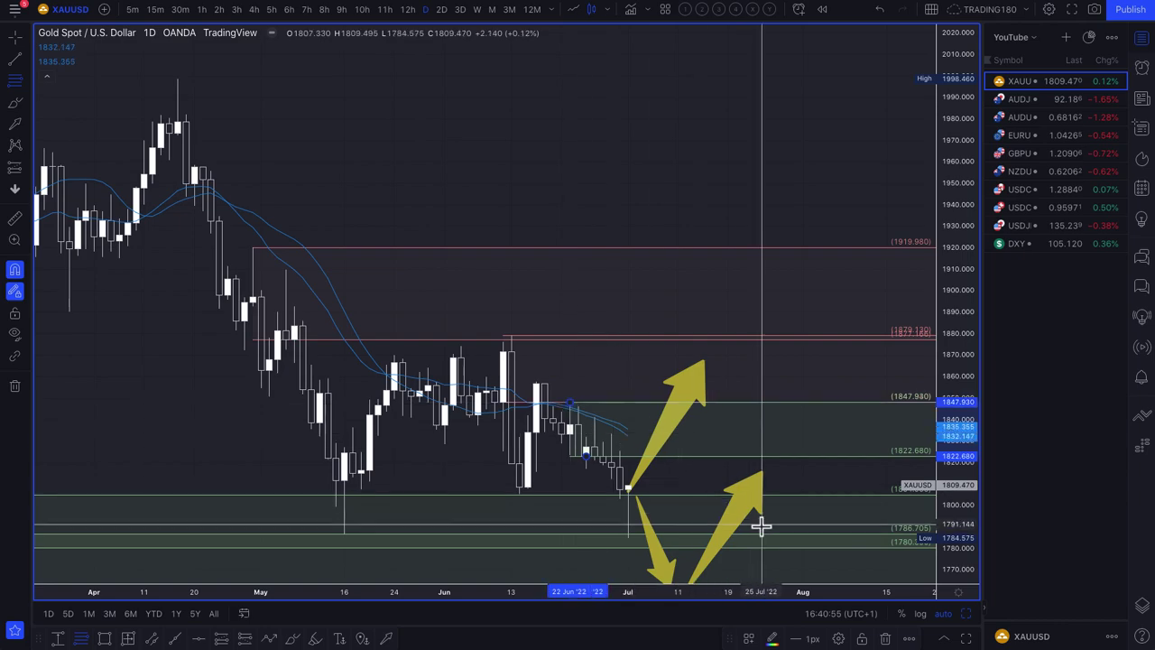
{"action": "left_click", "coordinate": [750, 638]}
{"action": "left_click", "coordinate": [782, 369]}
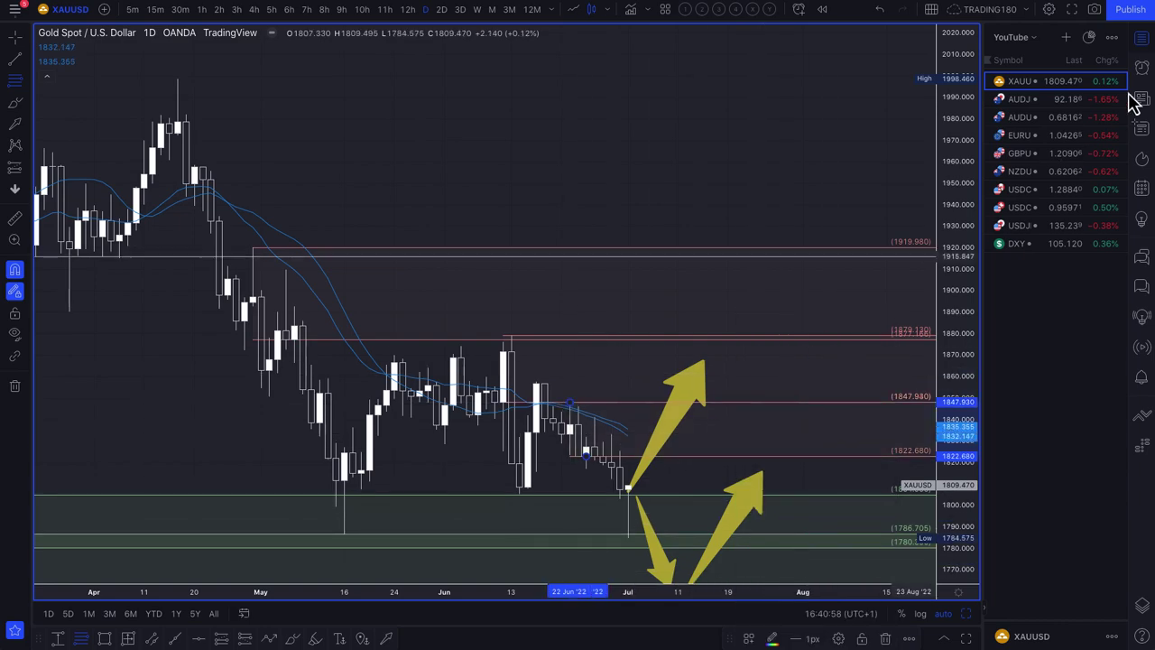